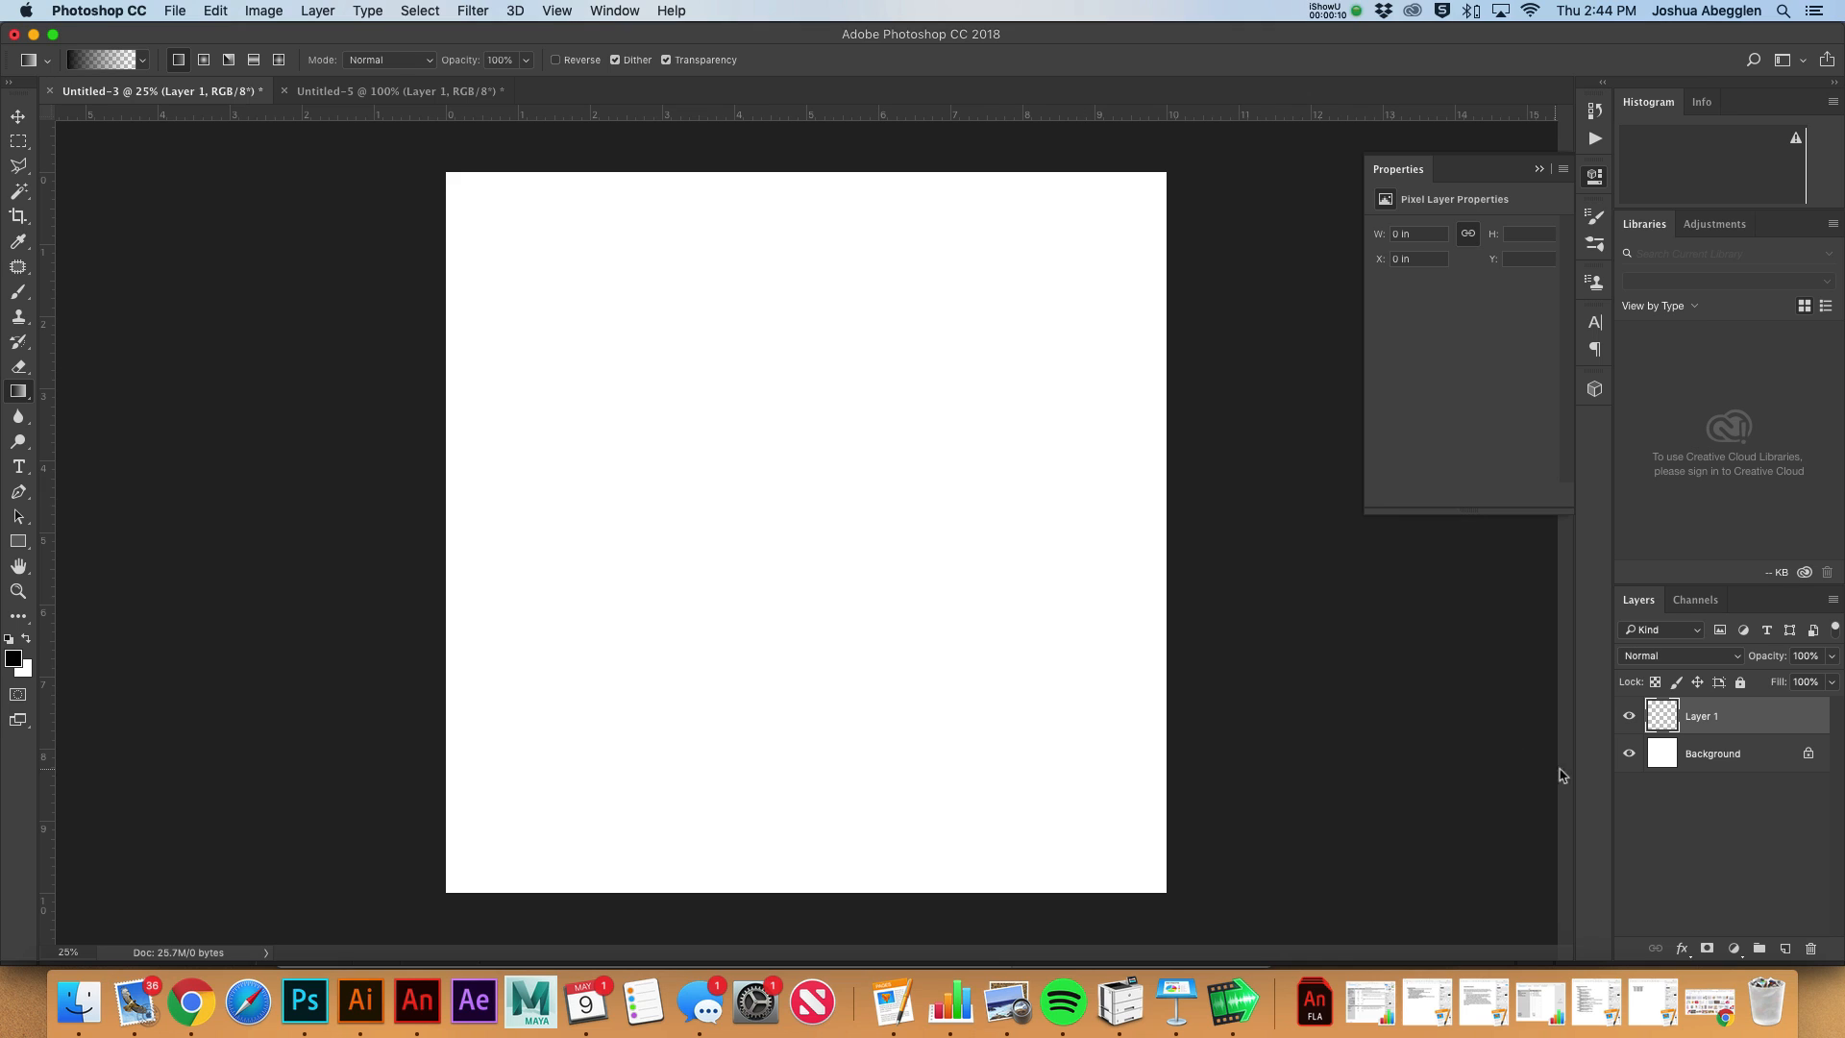
Fill Layer 1 with a black-to-transparent linear gradient running from top to bottom and merge it down into the Background layer
left_click(1629, 716)
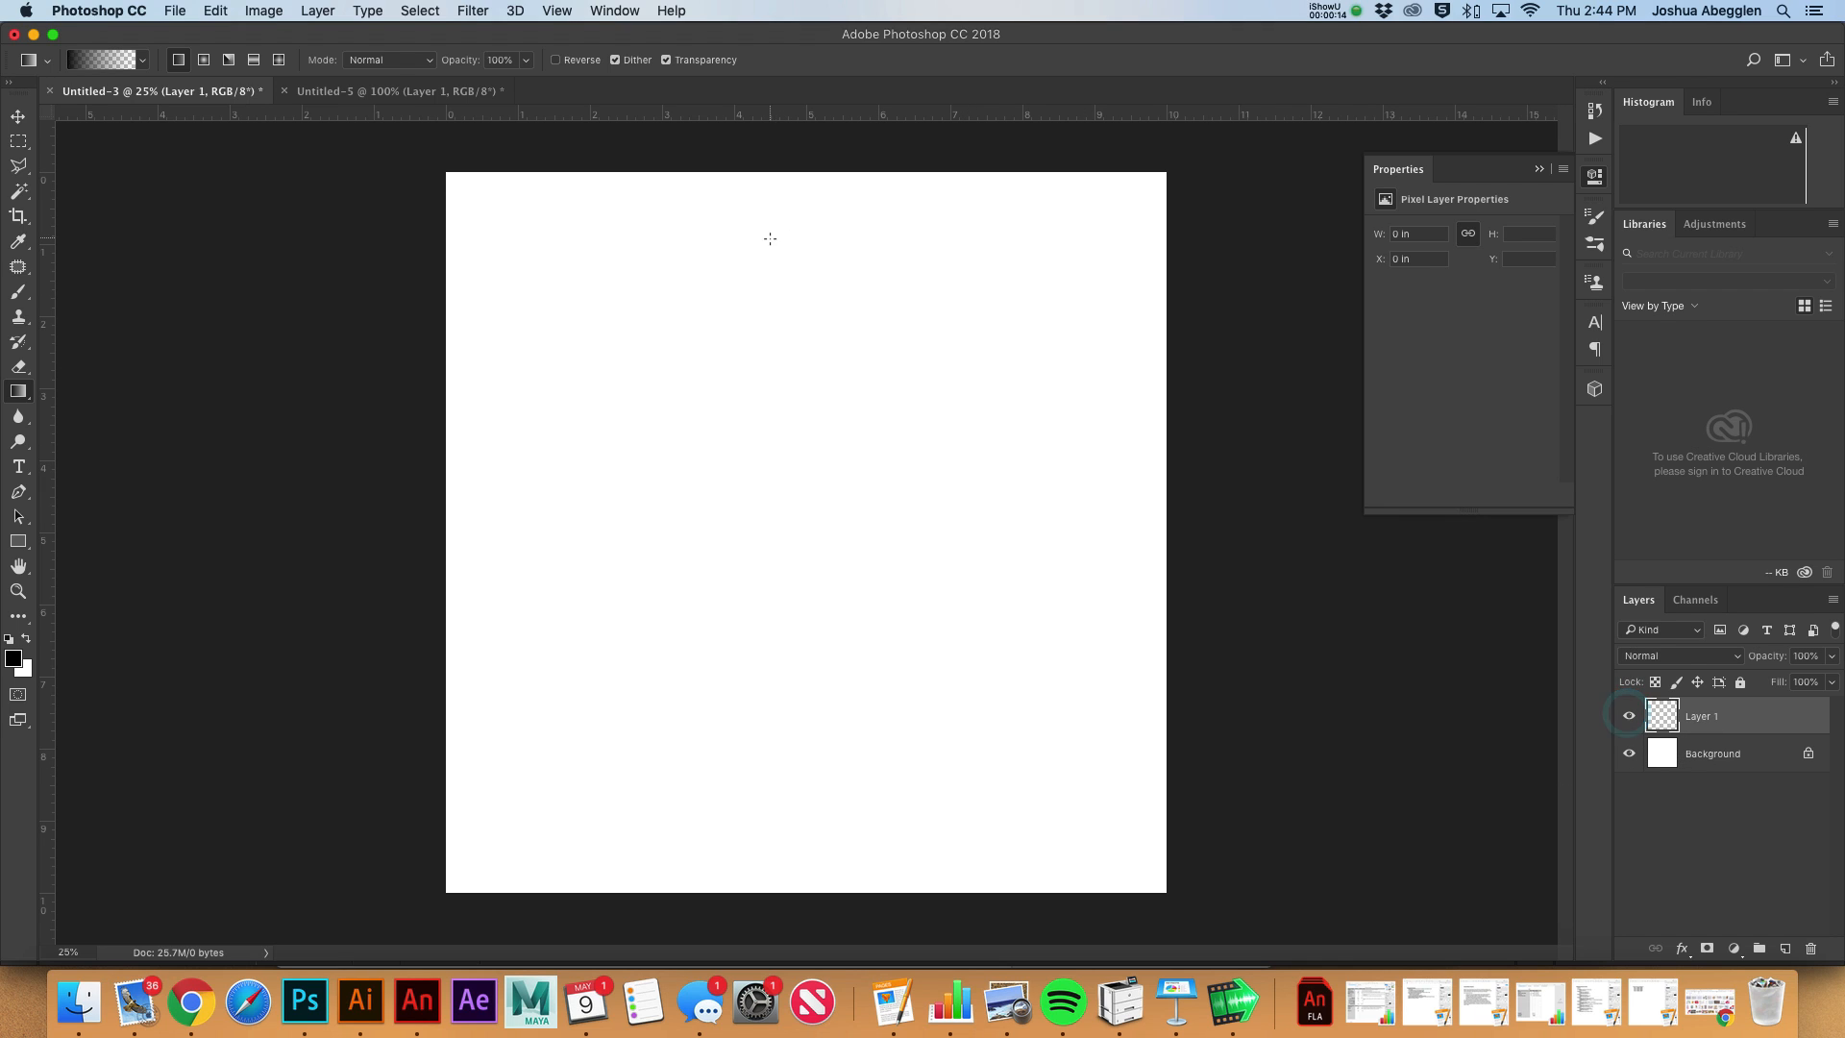
left_click_drag(737, 311, 788, 743)
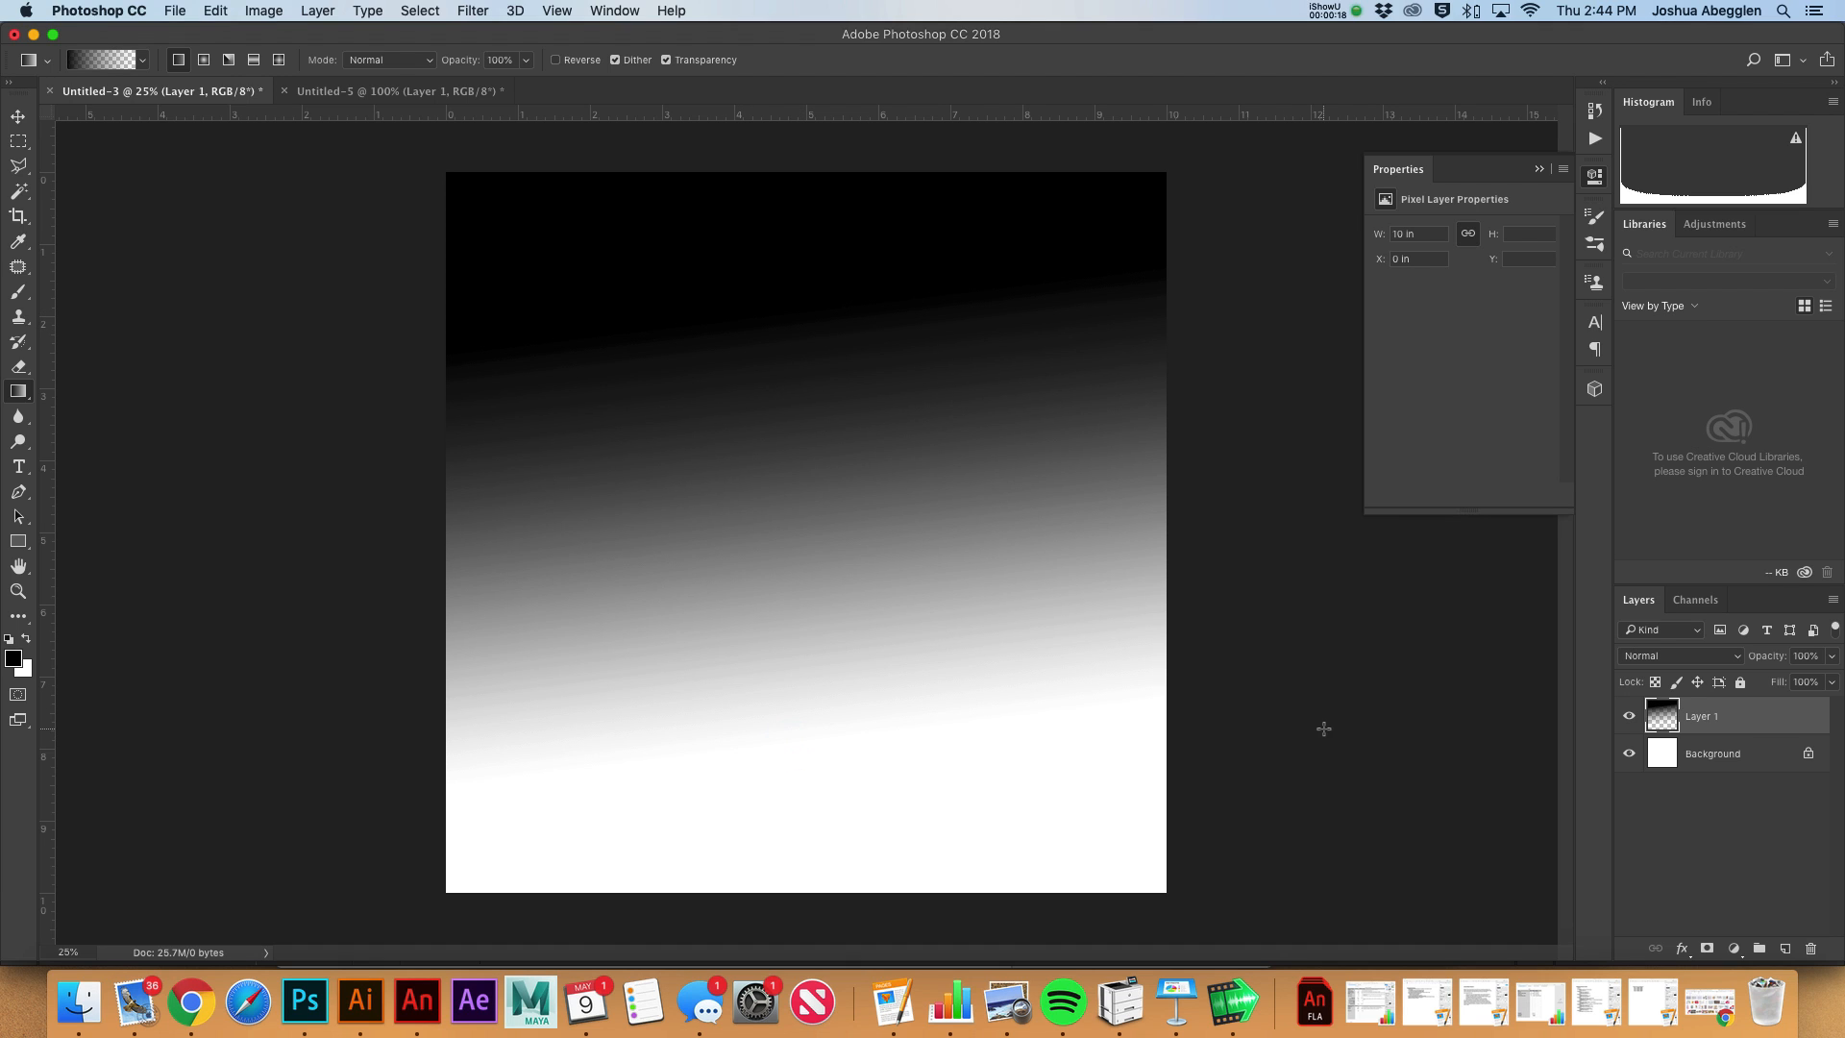
left_click(1630, 715)
left_click(1630, 715)
left_click(1628, 754)
left_click(1628, 754)
key("super+e")
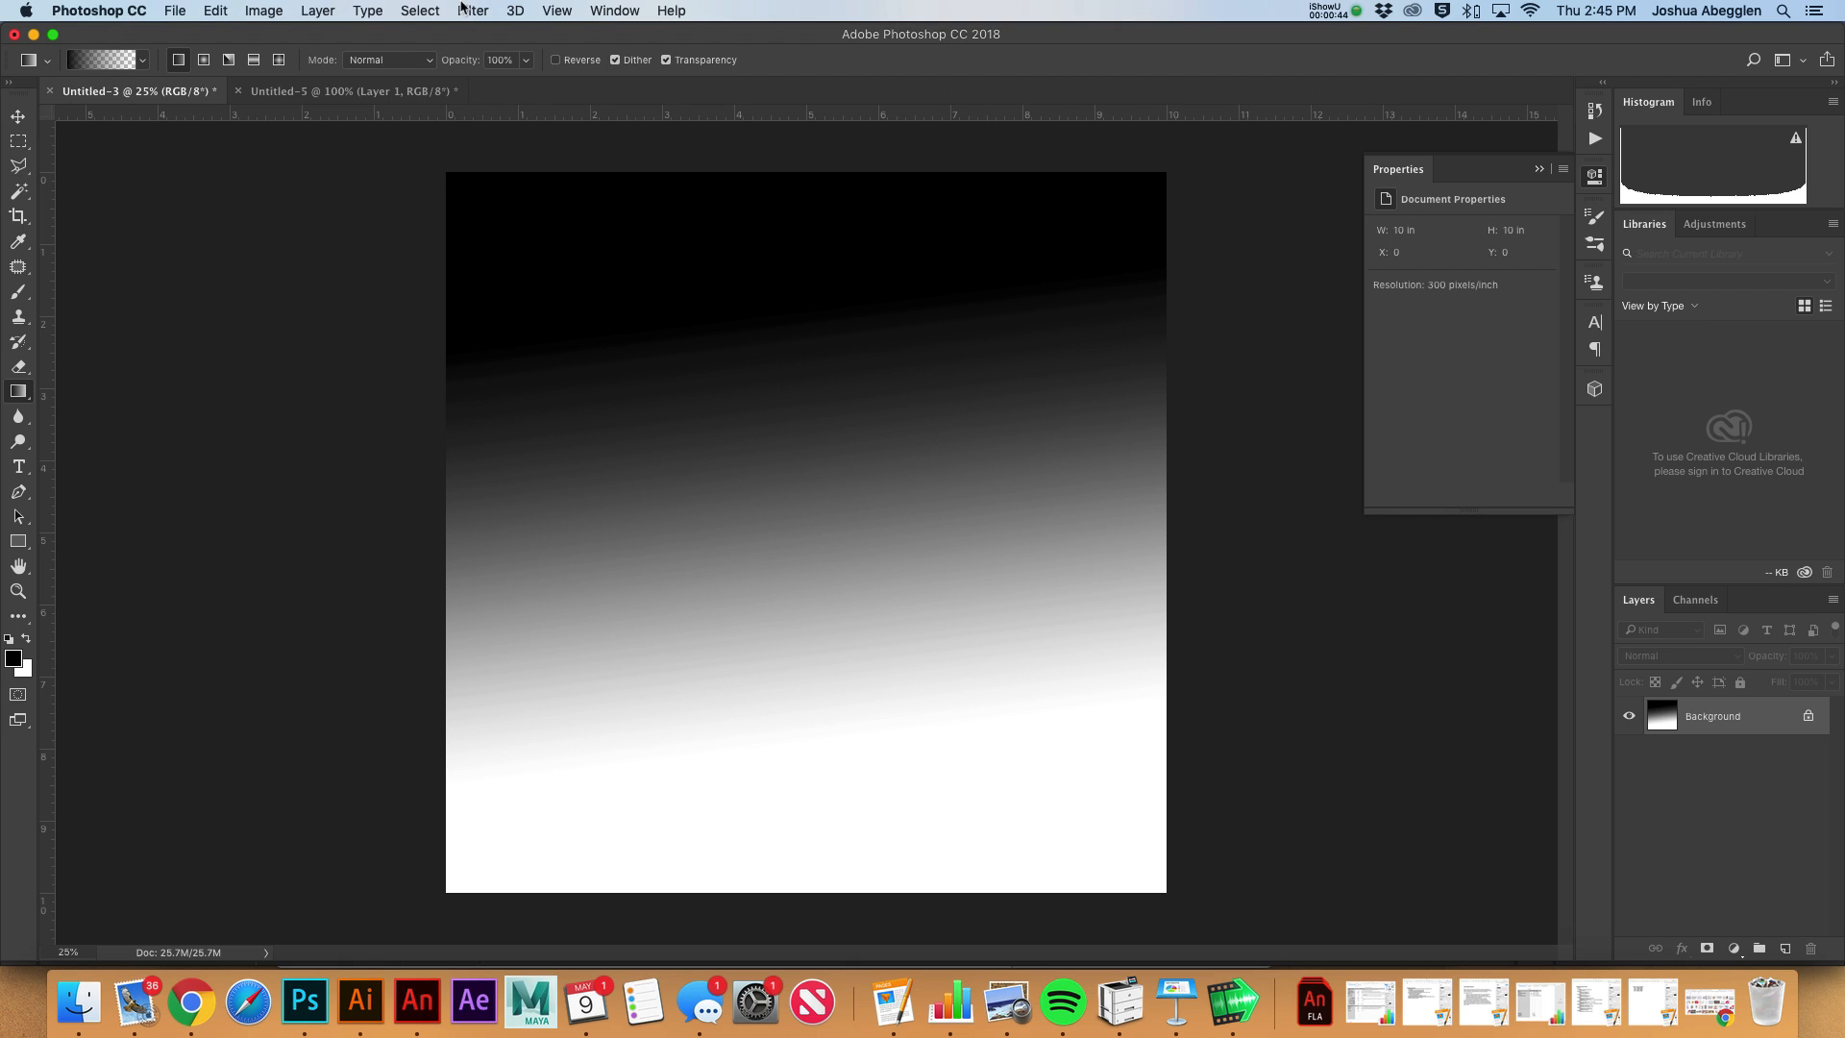
Apply the Color Halftone filter to the gradient with a maximum radius of 8 pixels
left_click(473, 11)
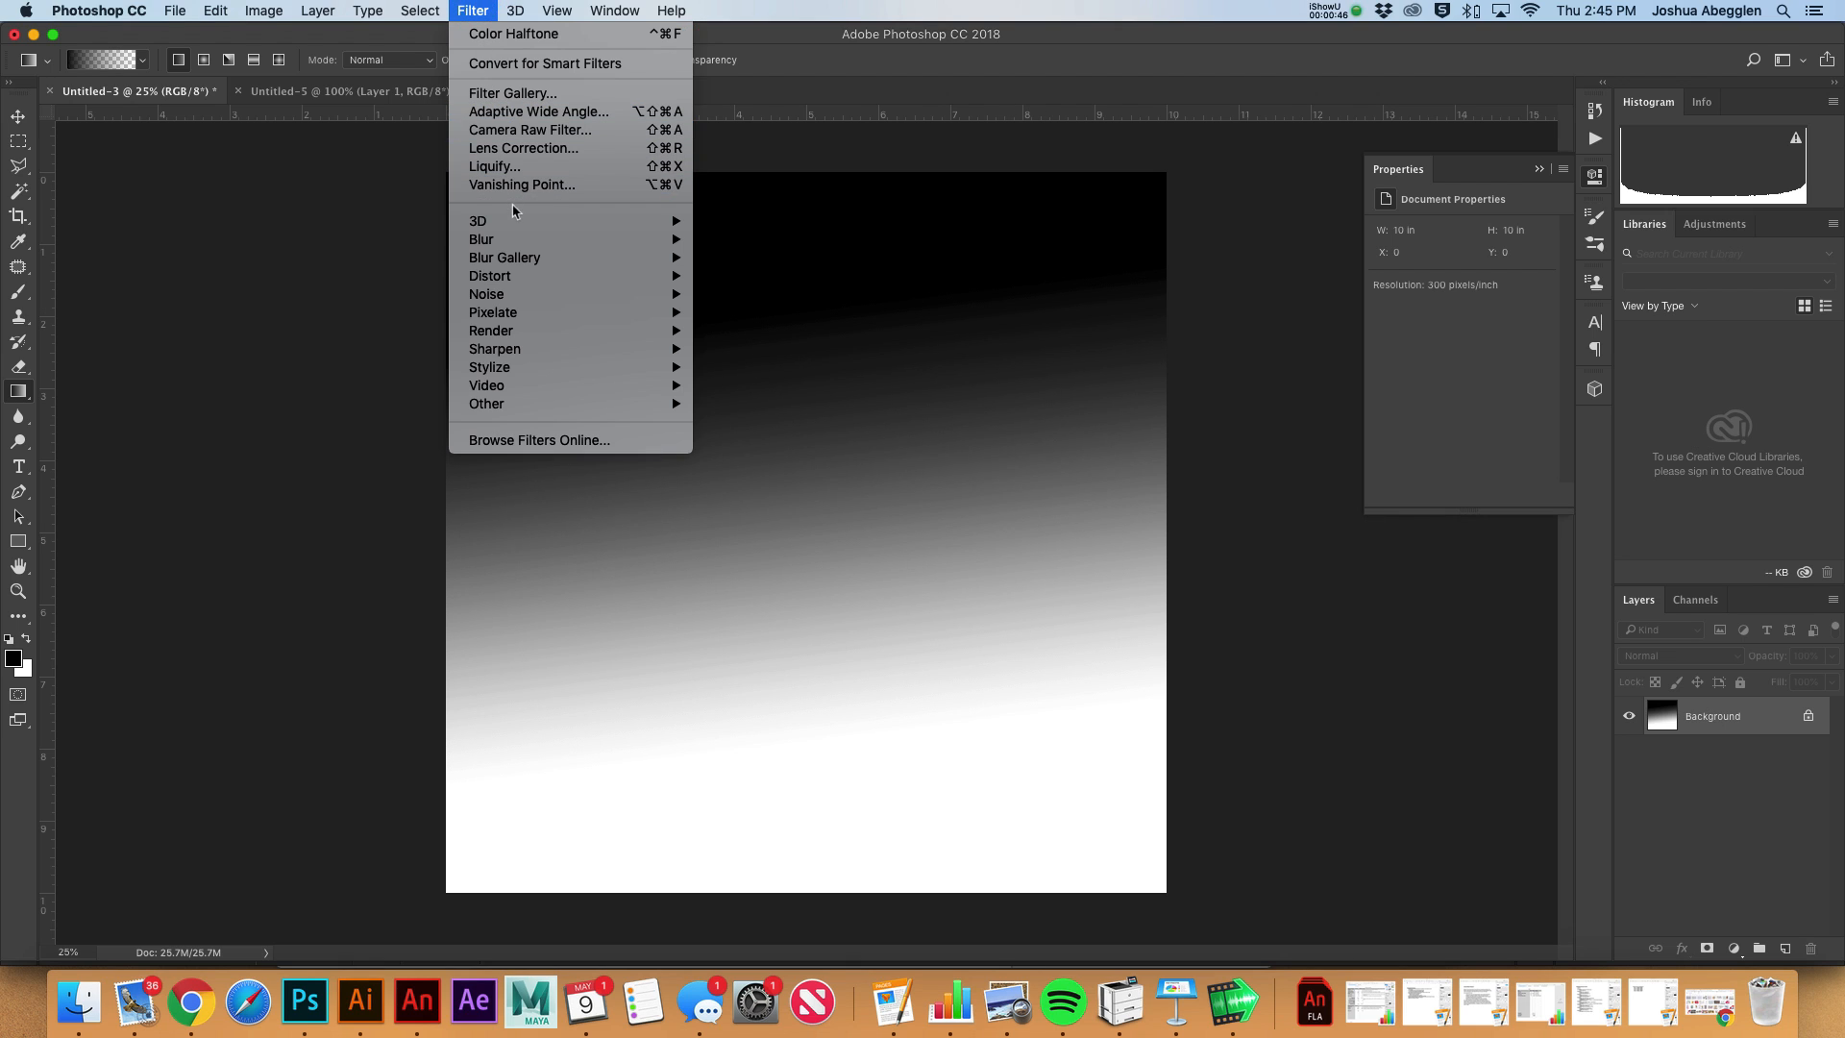
mouse_move(575, 313)
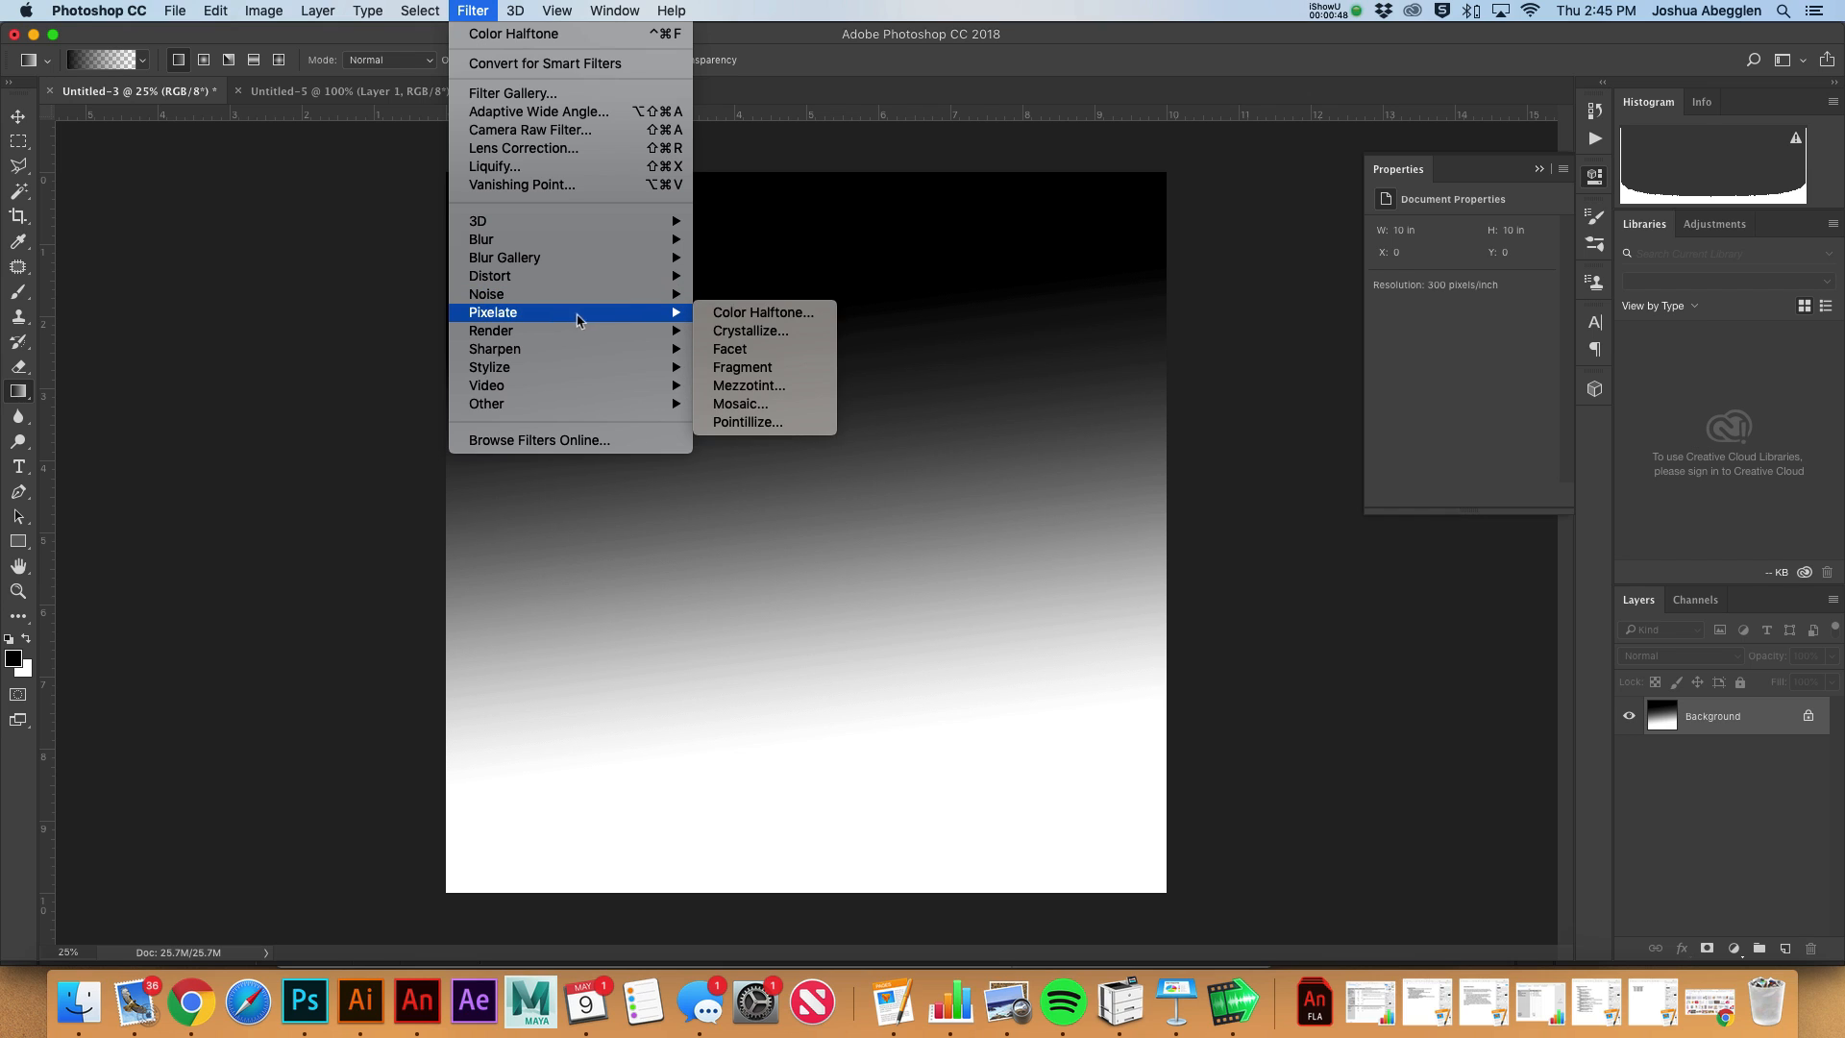
left_click(753, 320)
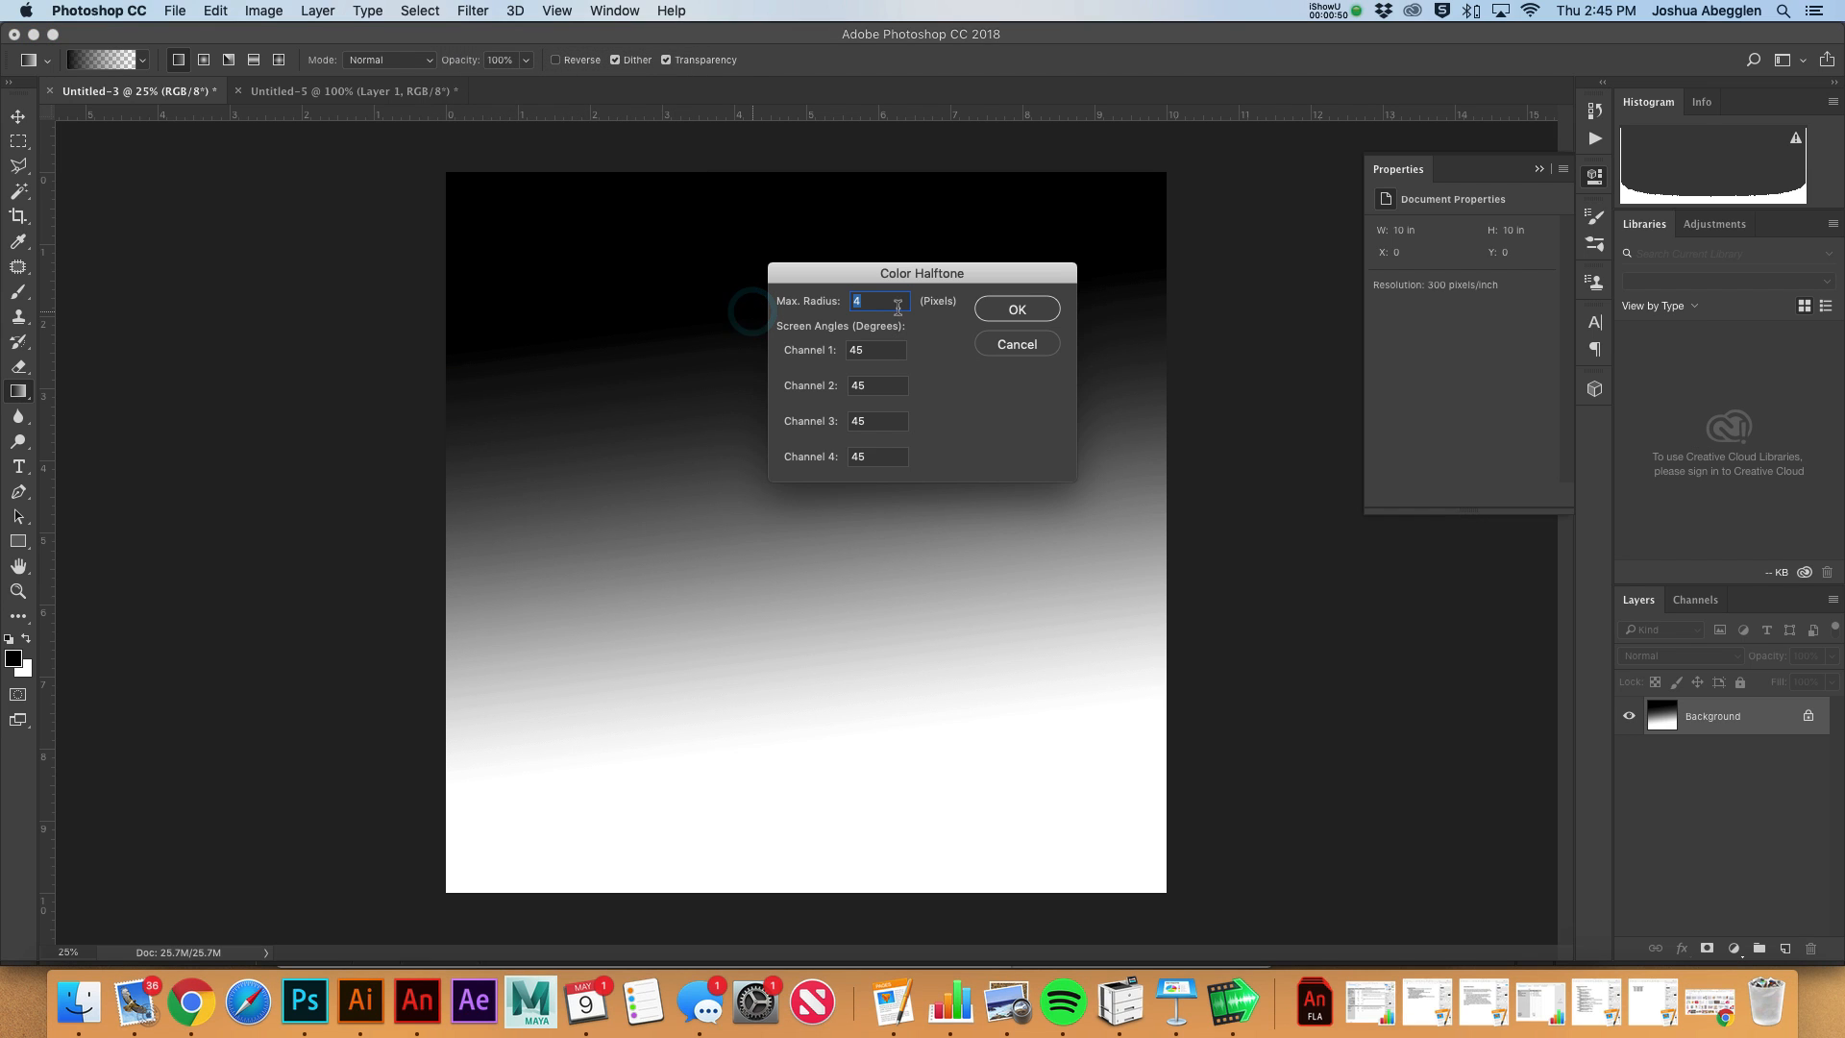
left_click_drag(862, 301, 843, 302)
type("8")
key("Tab")
left_click(1005, 307)
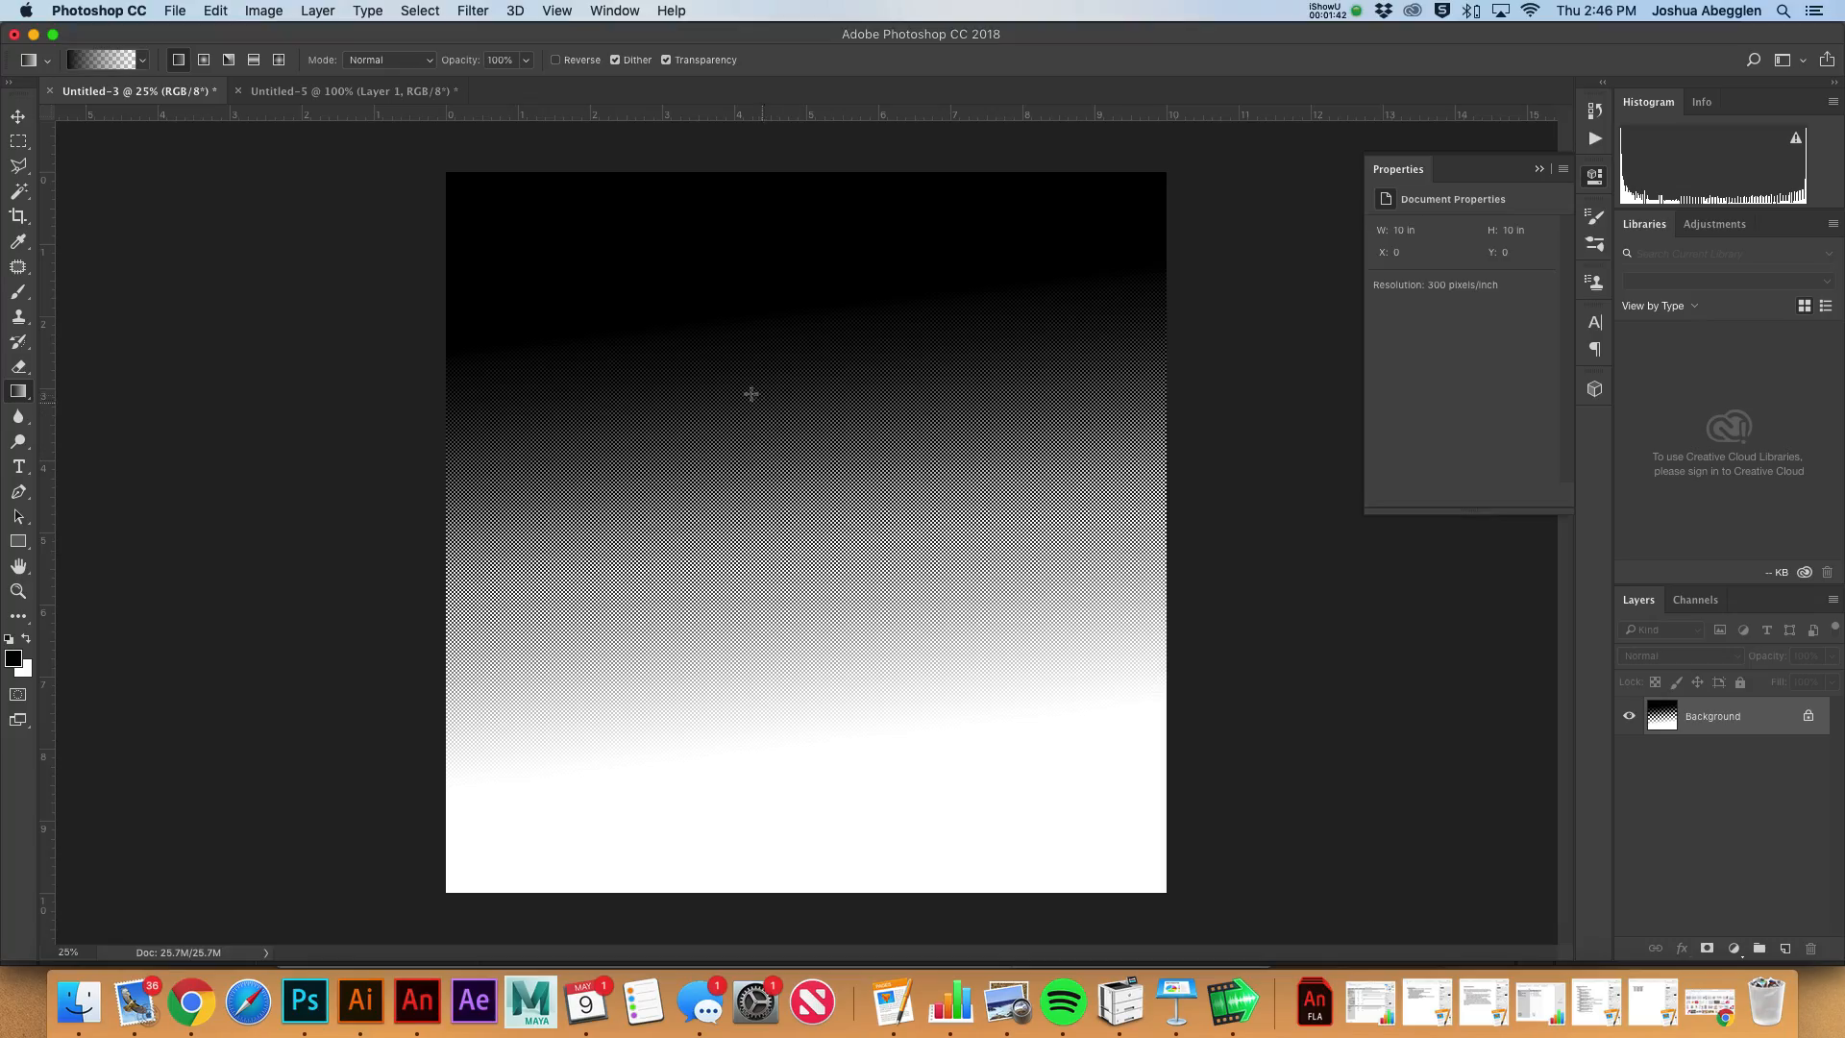
Examine the halftone dots up close from the light end to the dark end of the gradient
scroll(788, 389, "up", 10)
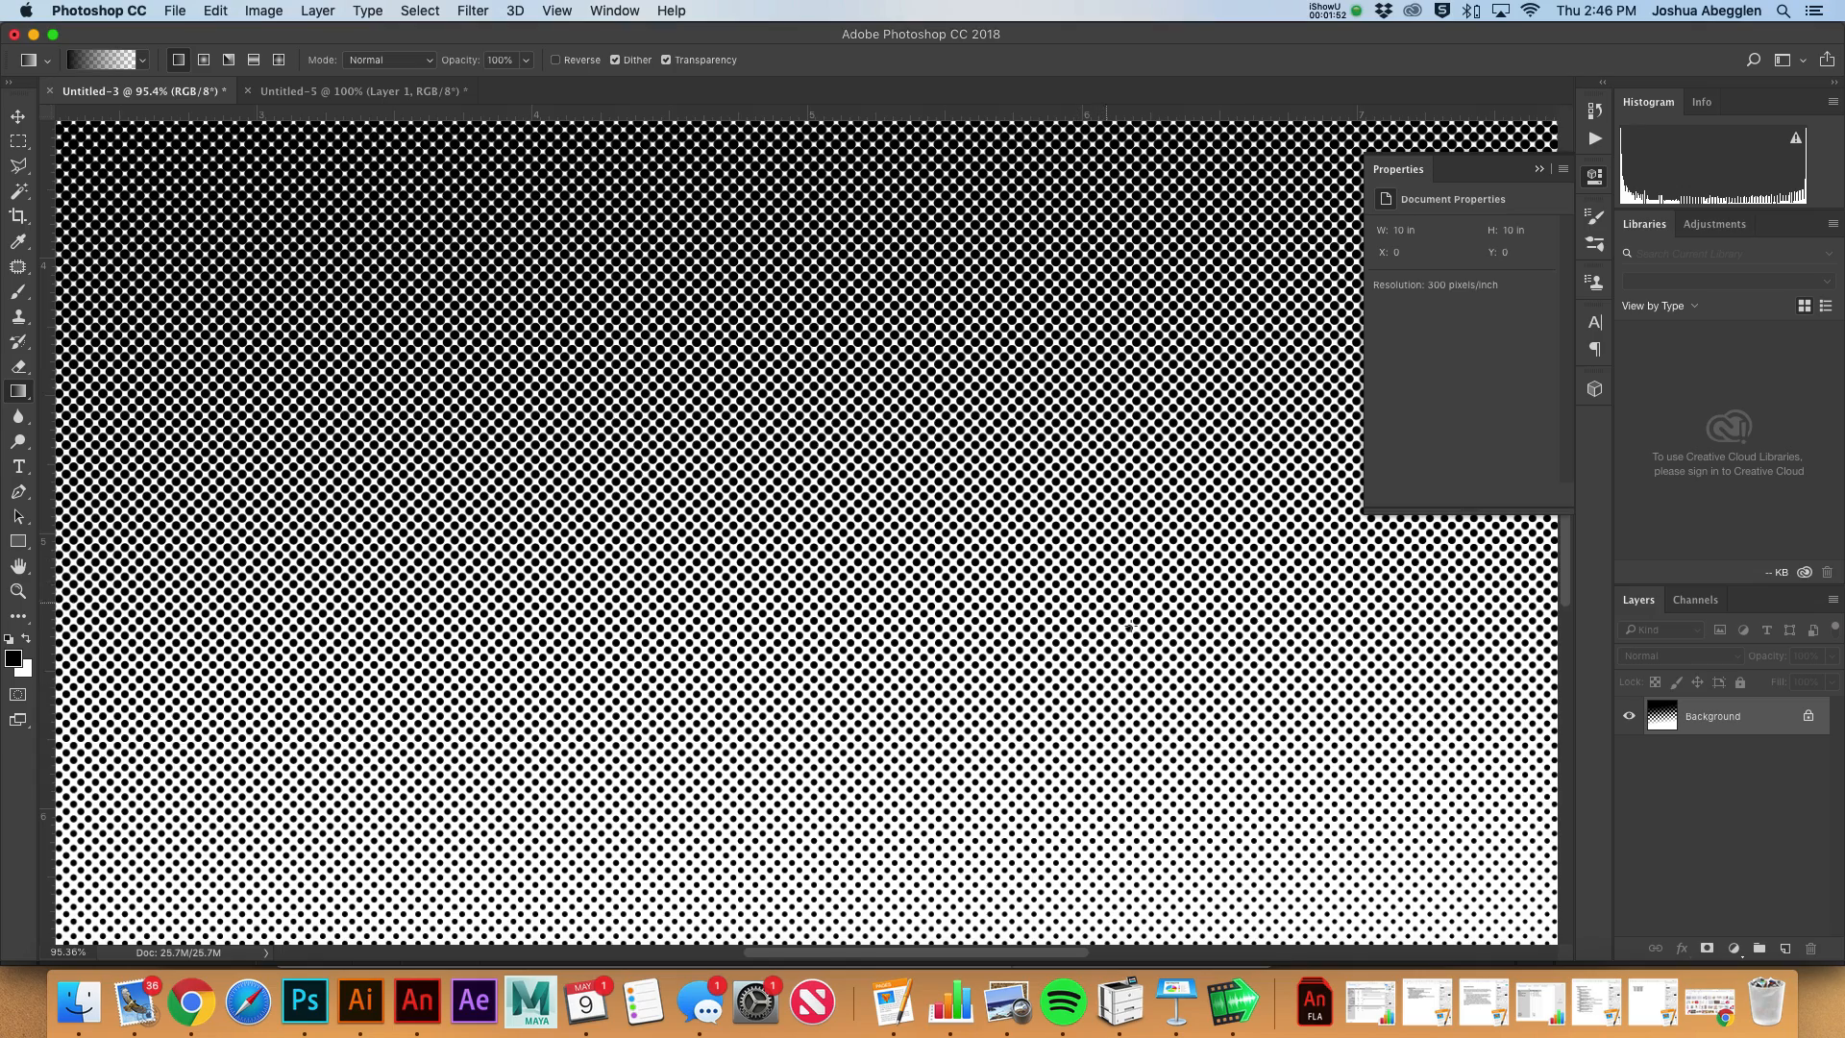
key("v")
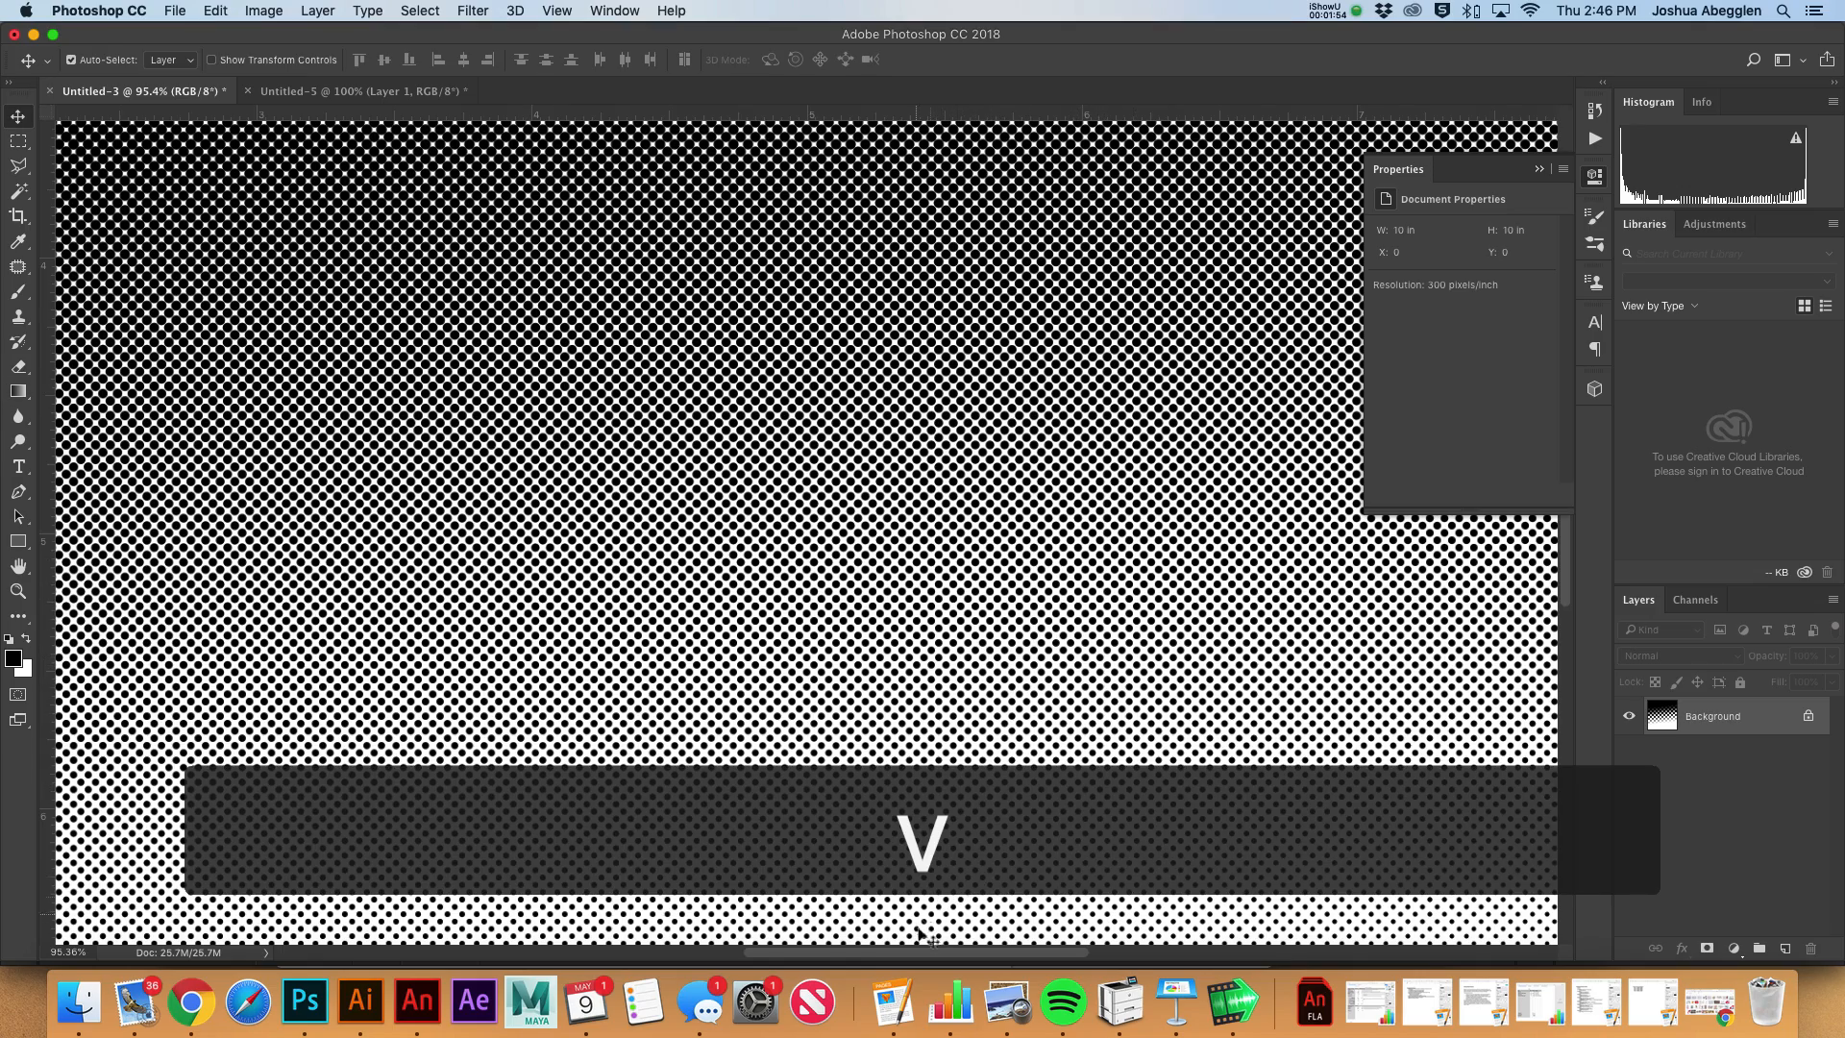
scroll(906, 930, "down", 8)
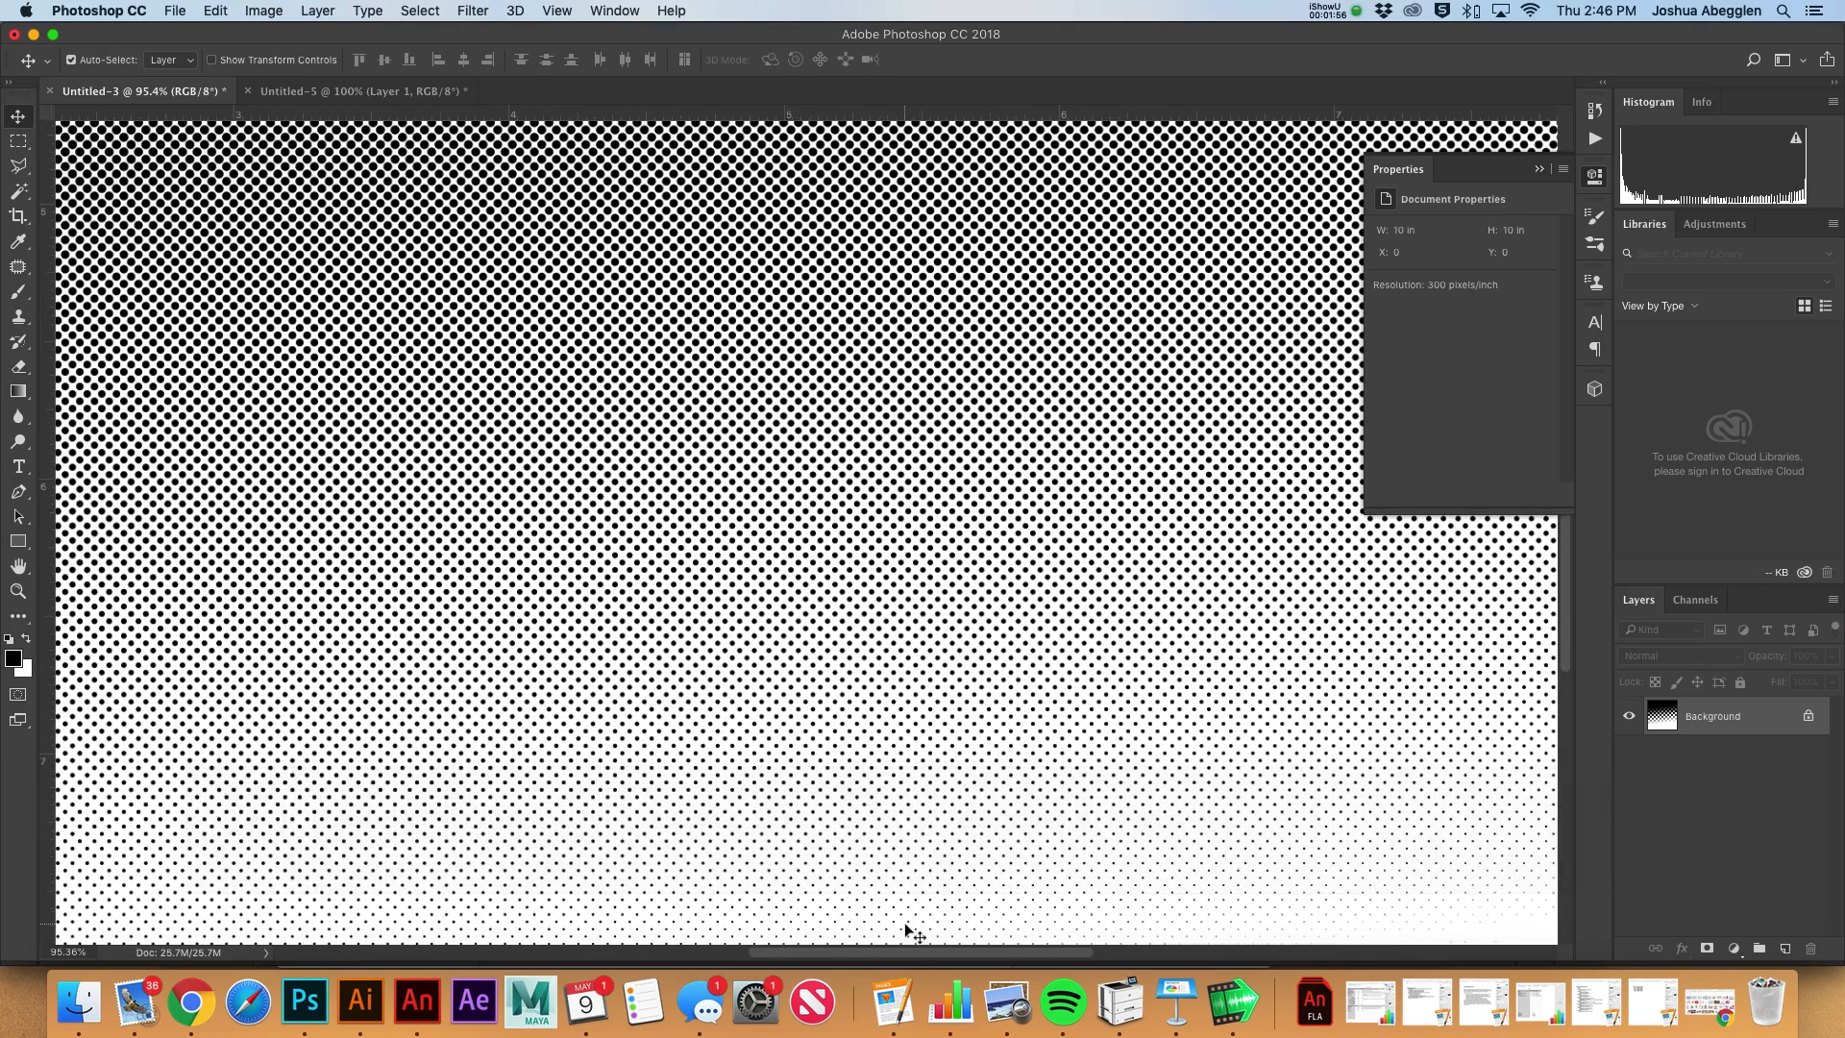
scroll(903, 922, "down", 4)
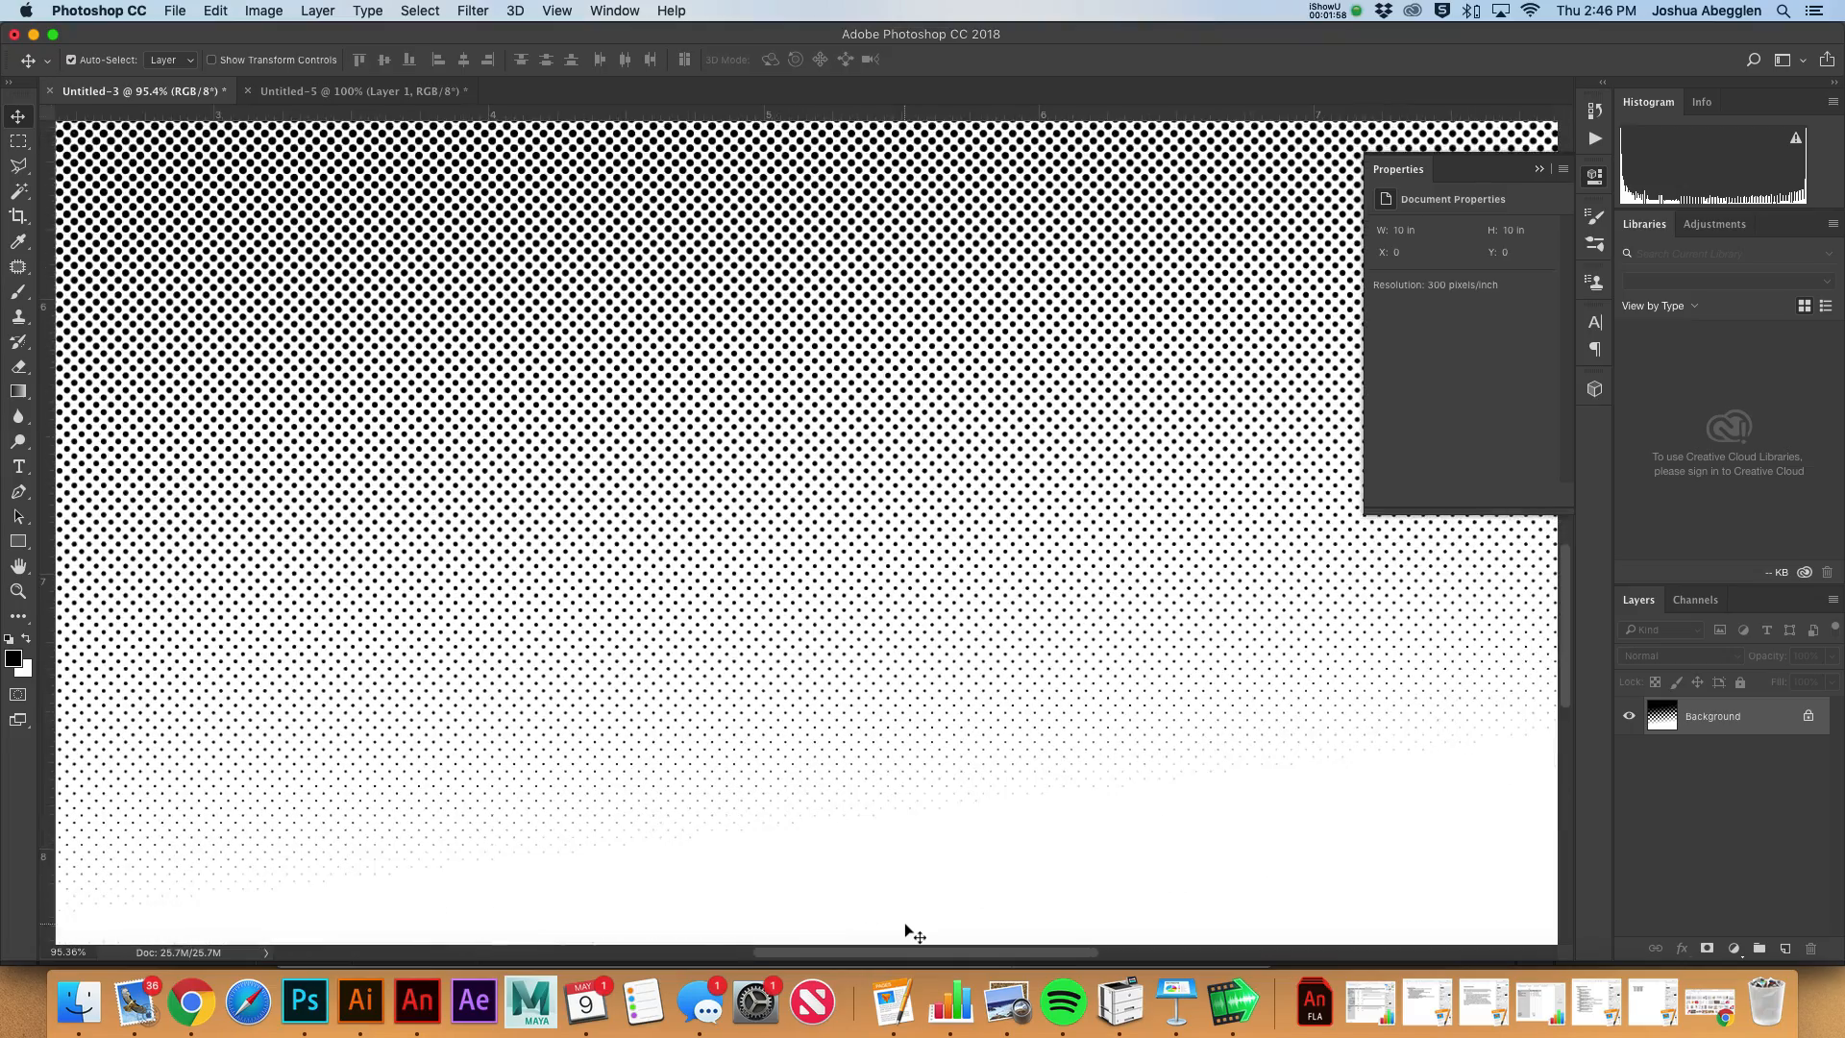
scroll(722, 793, "up", 12)
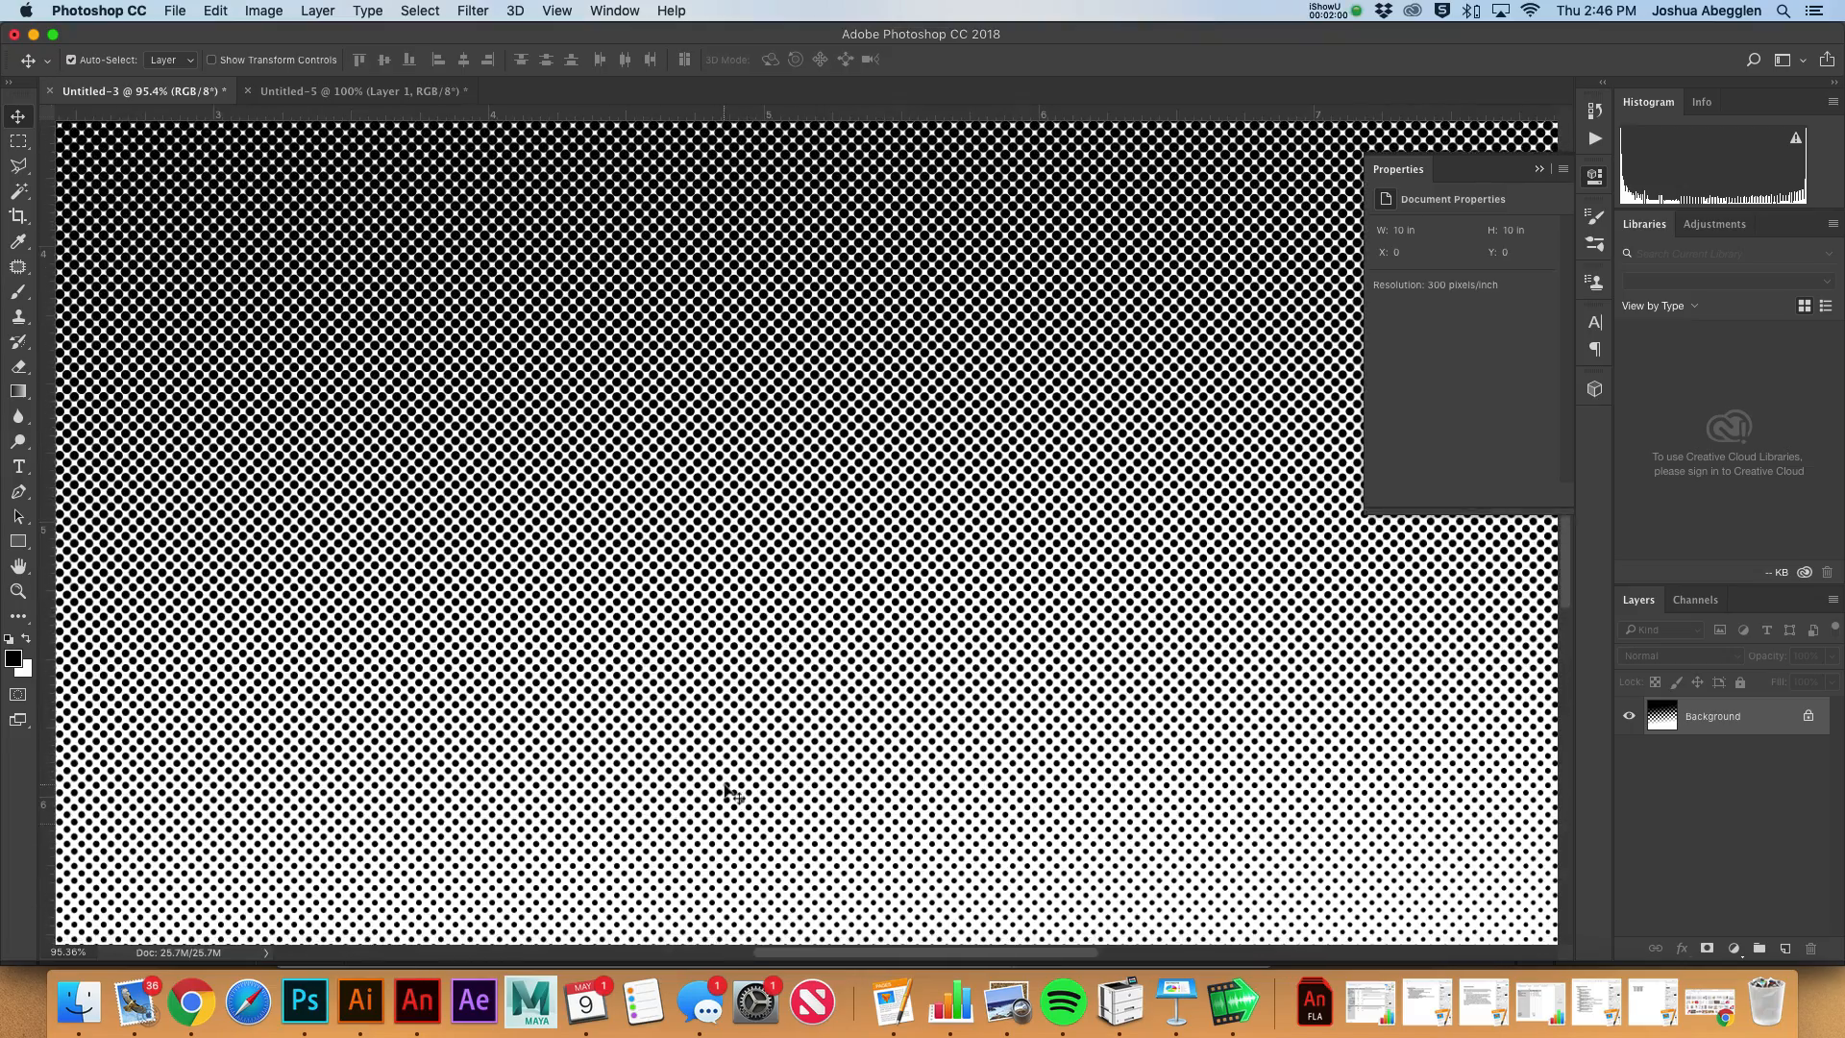
scroll(769, 502, "up", 14)
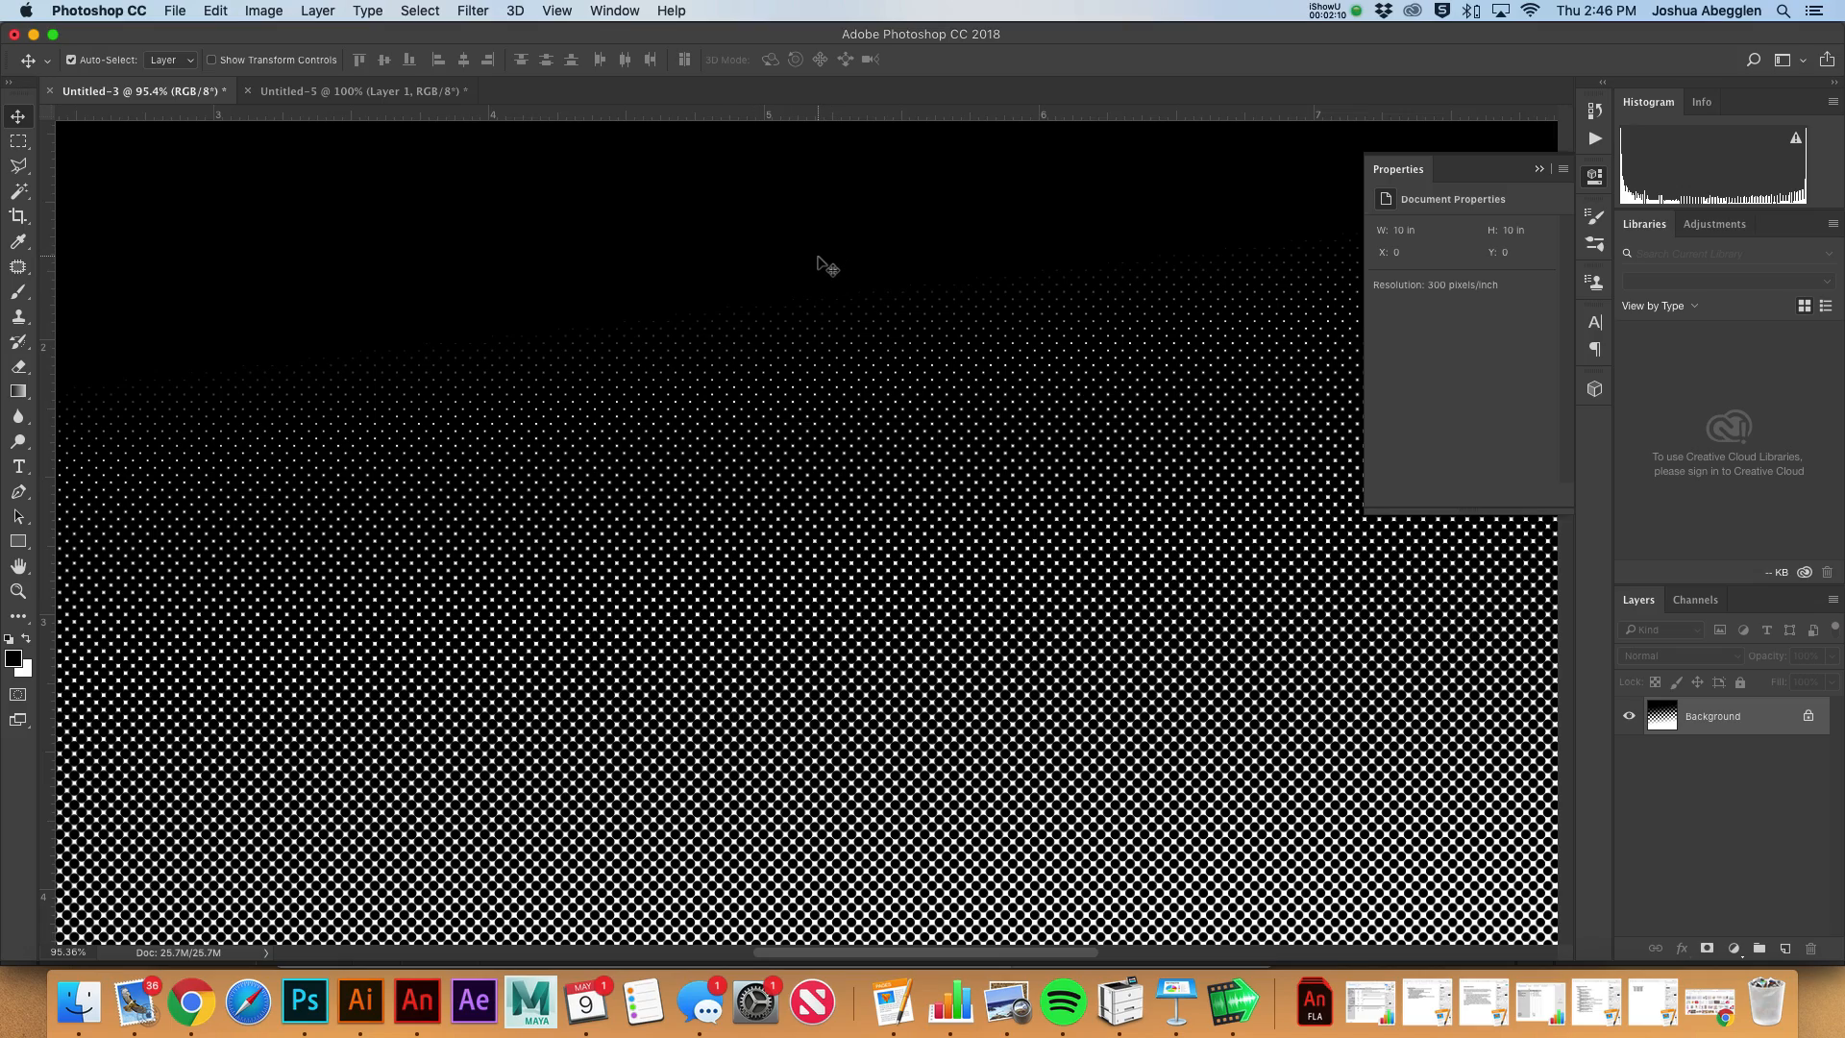
key("super+0")
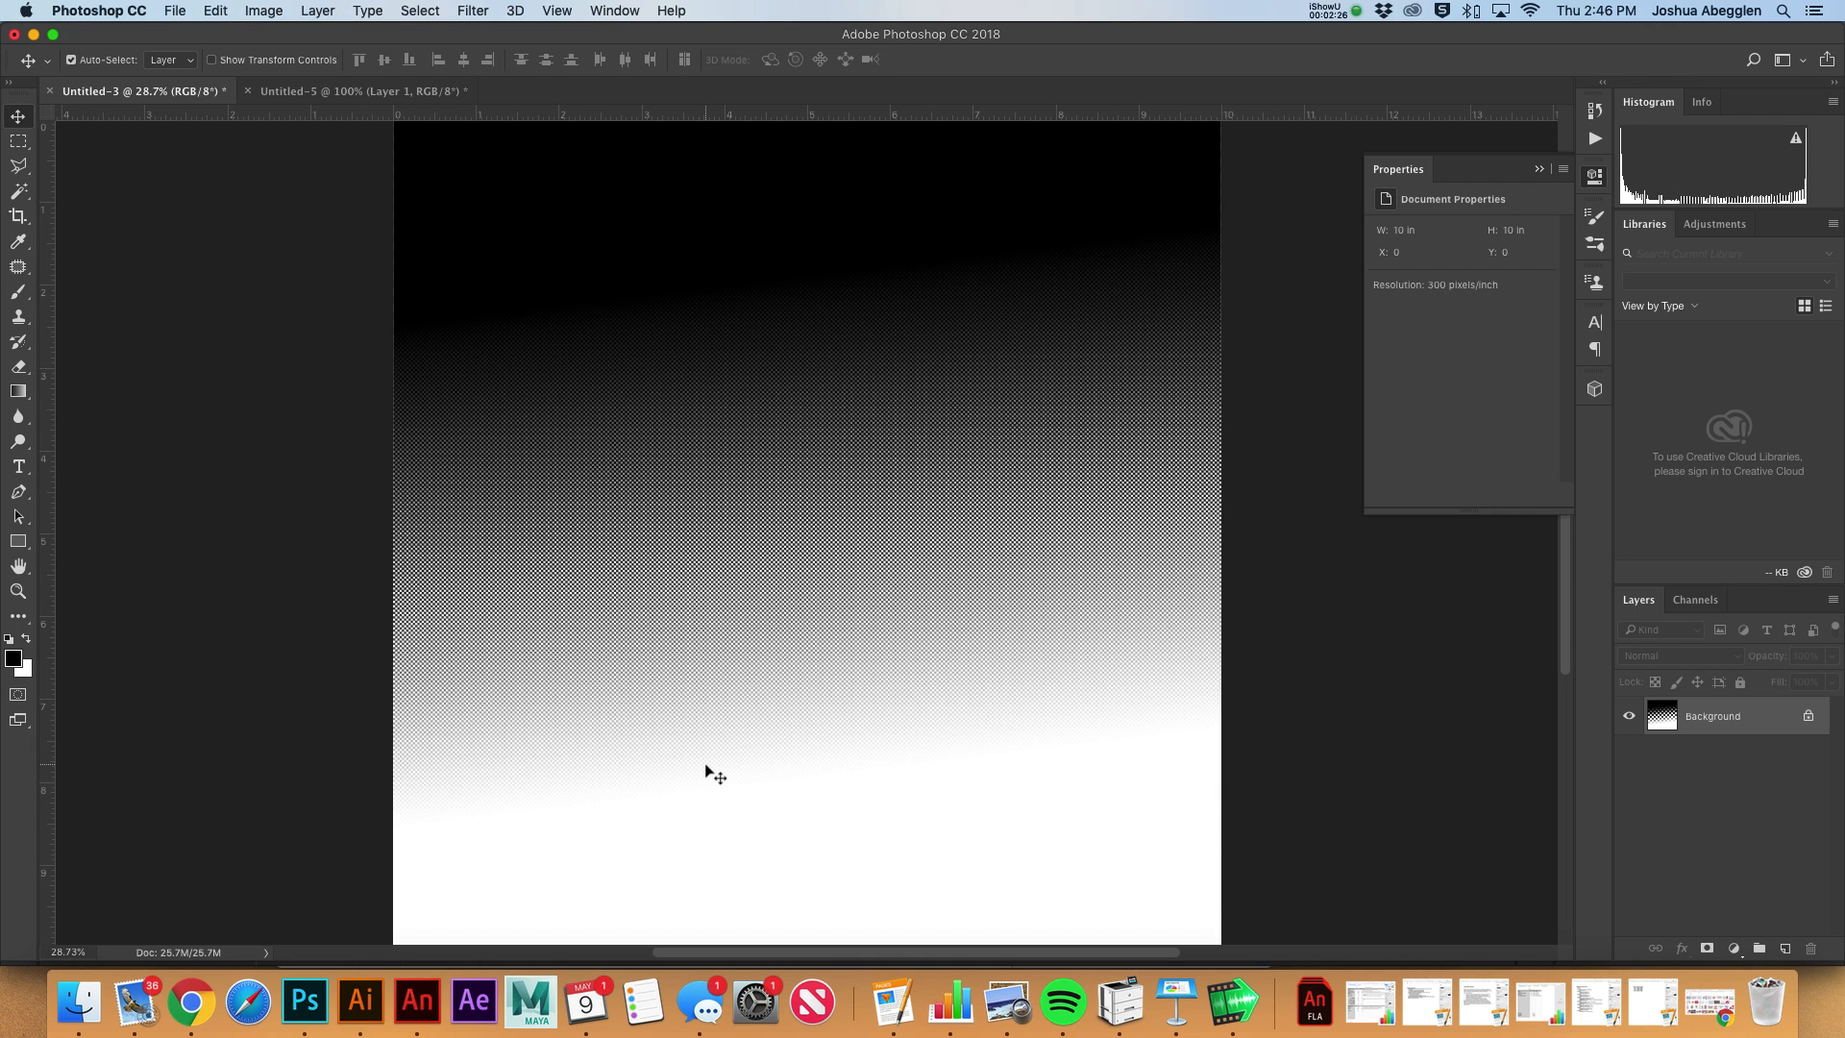
Switch to the portrait document Untitled-5 and check its image dimensions and resolution without changing them
left_click(361, 86)
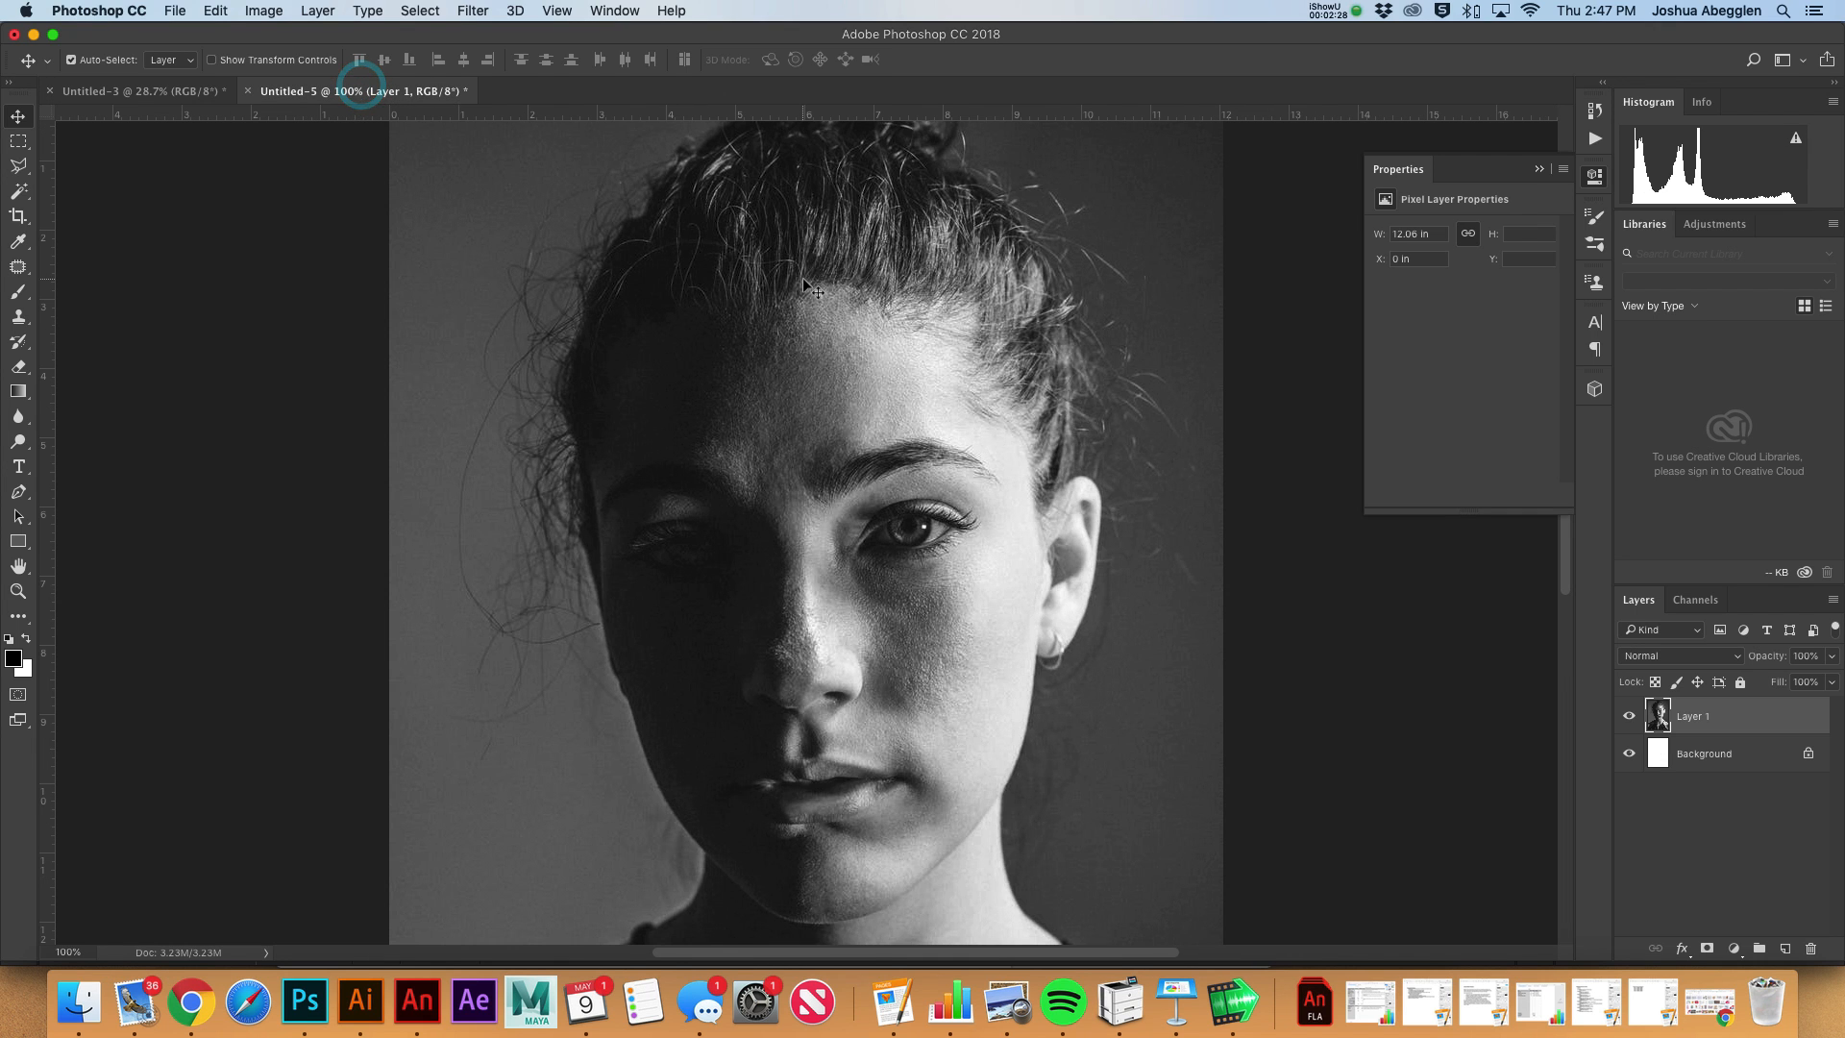
key("super+minus")
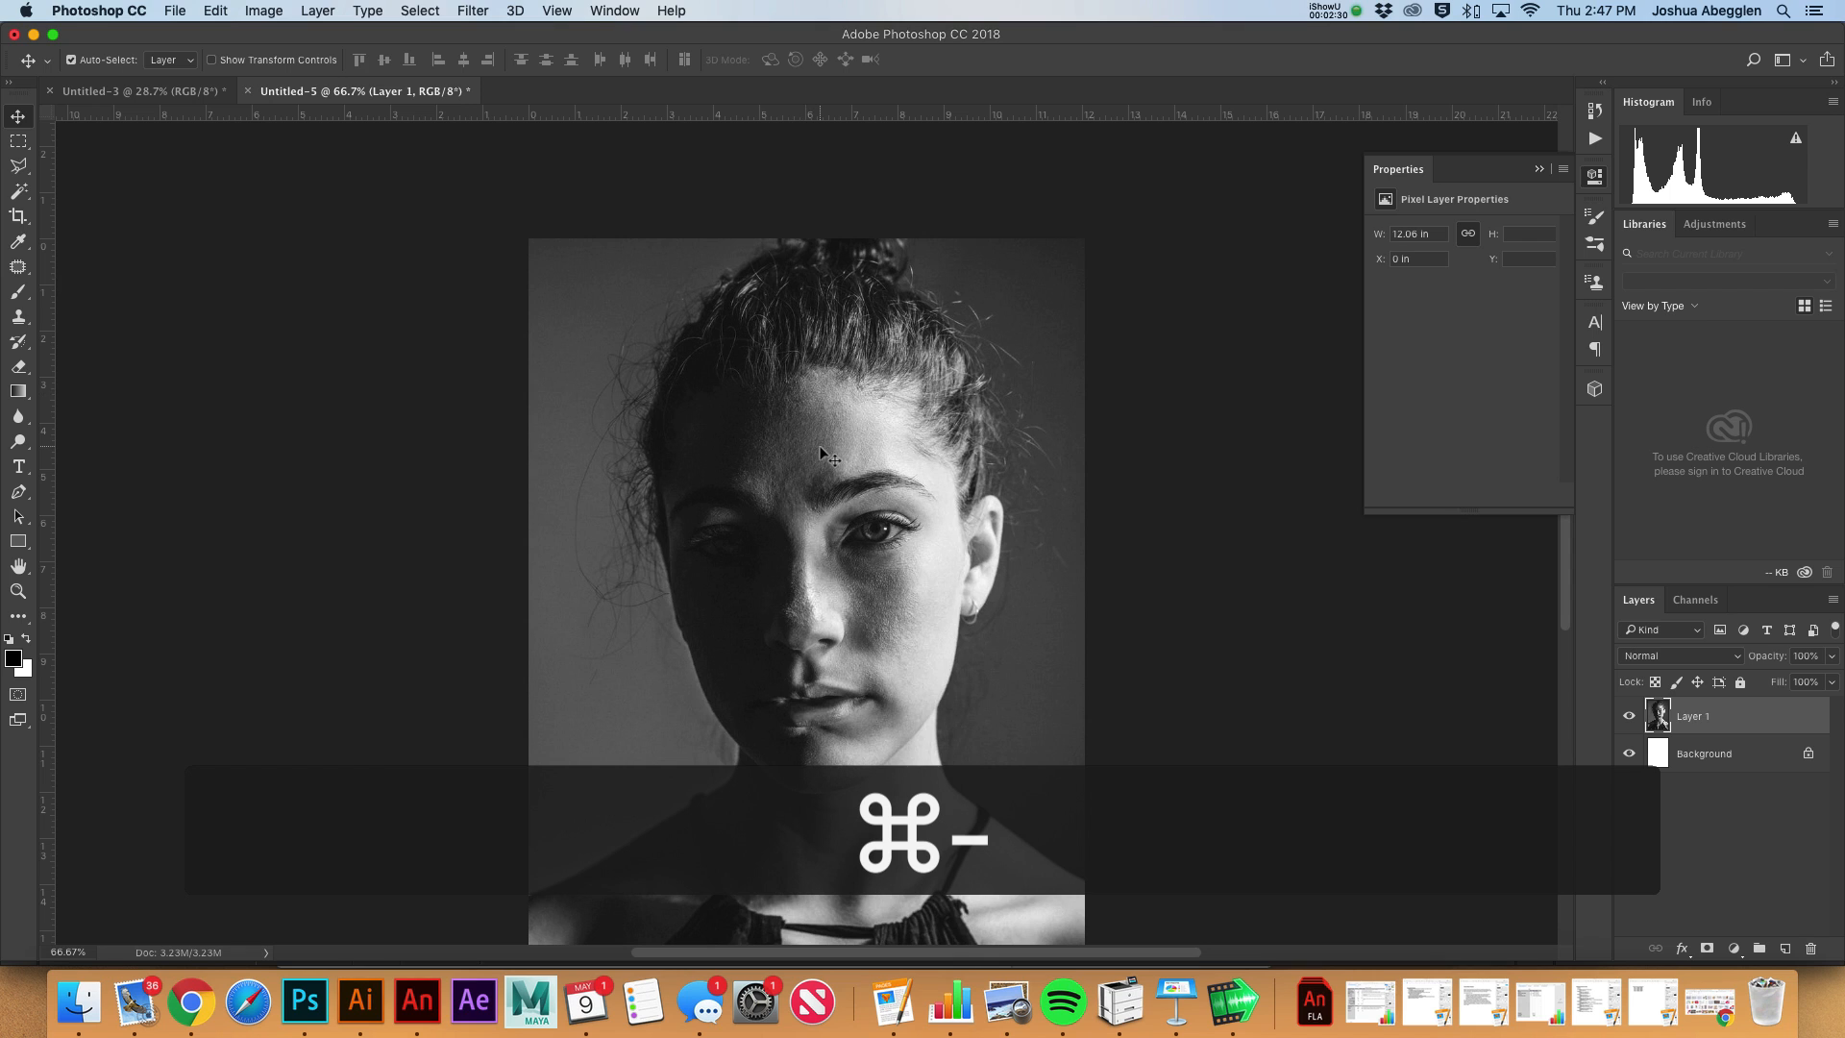
scroll(807, 288, "down", 5)
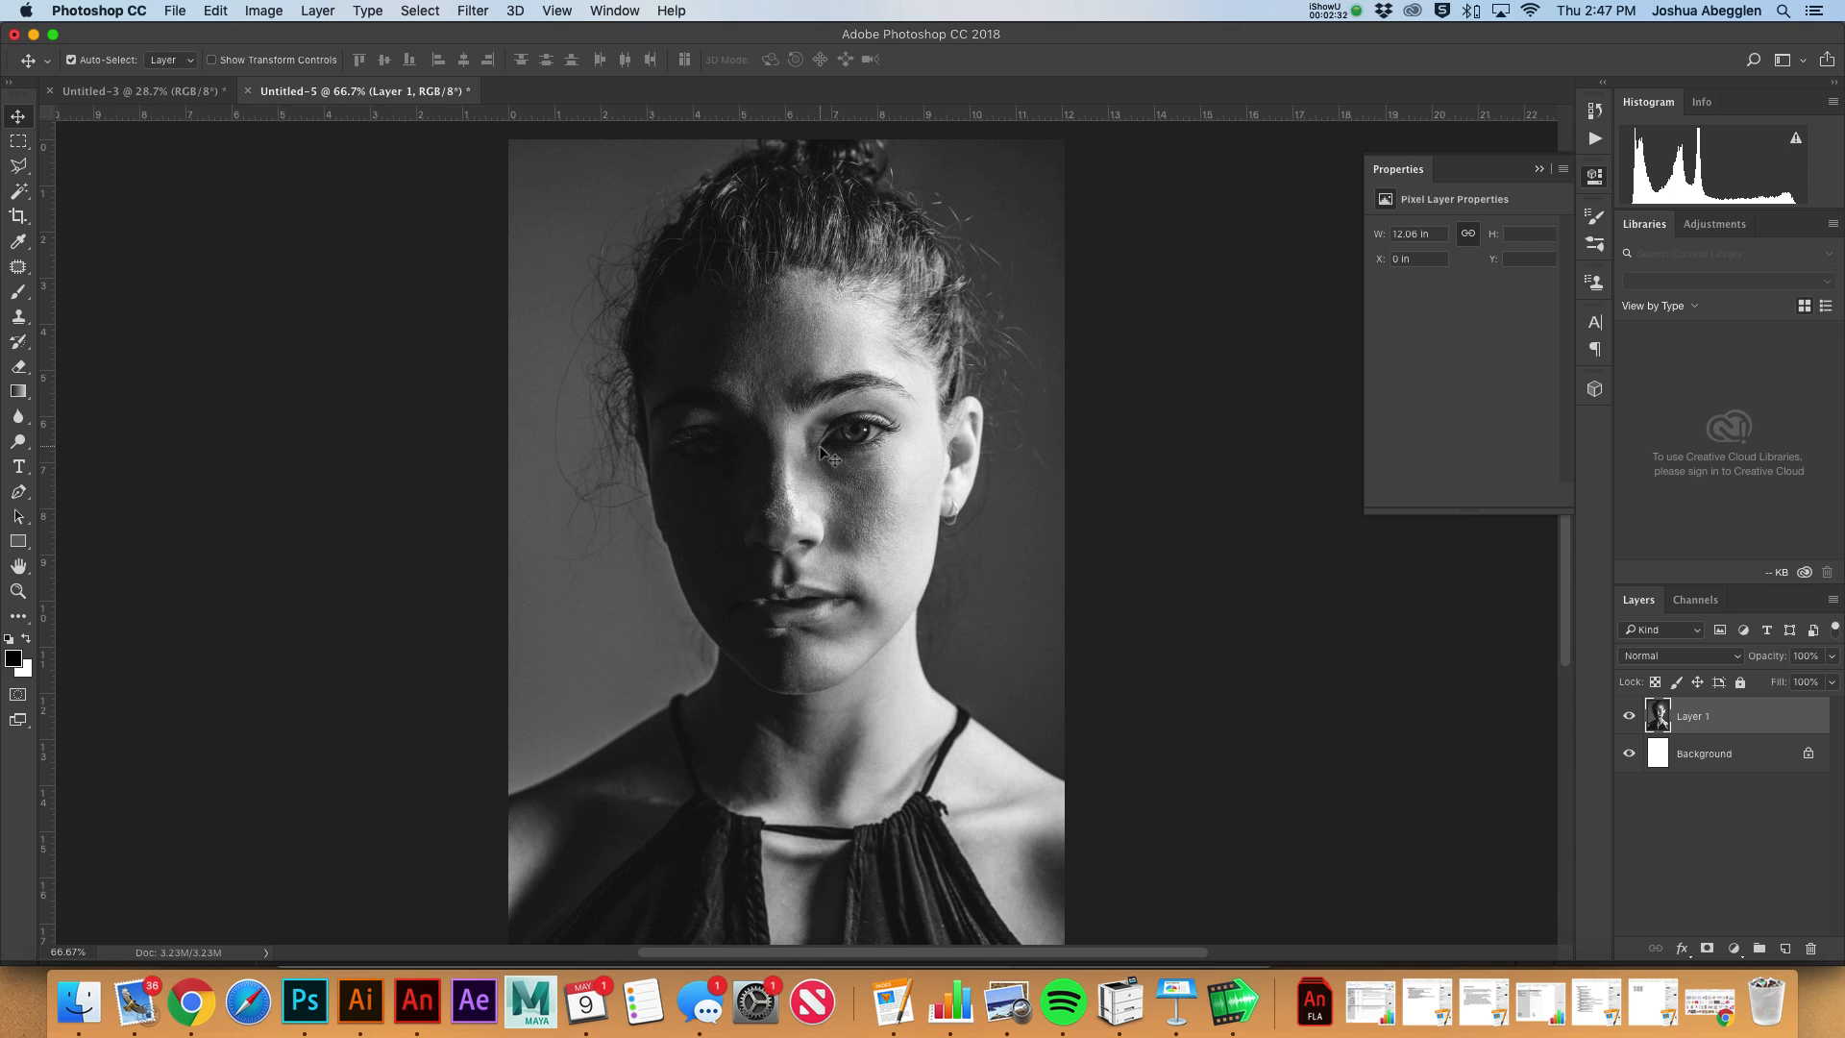
key("alt+super+i")
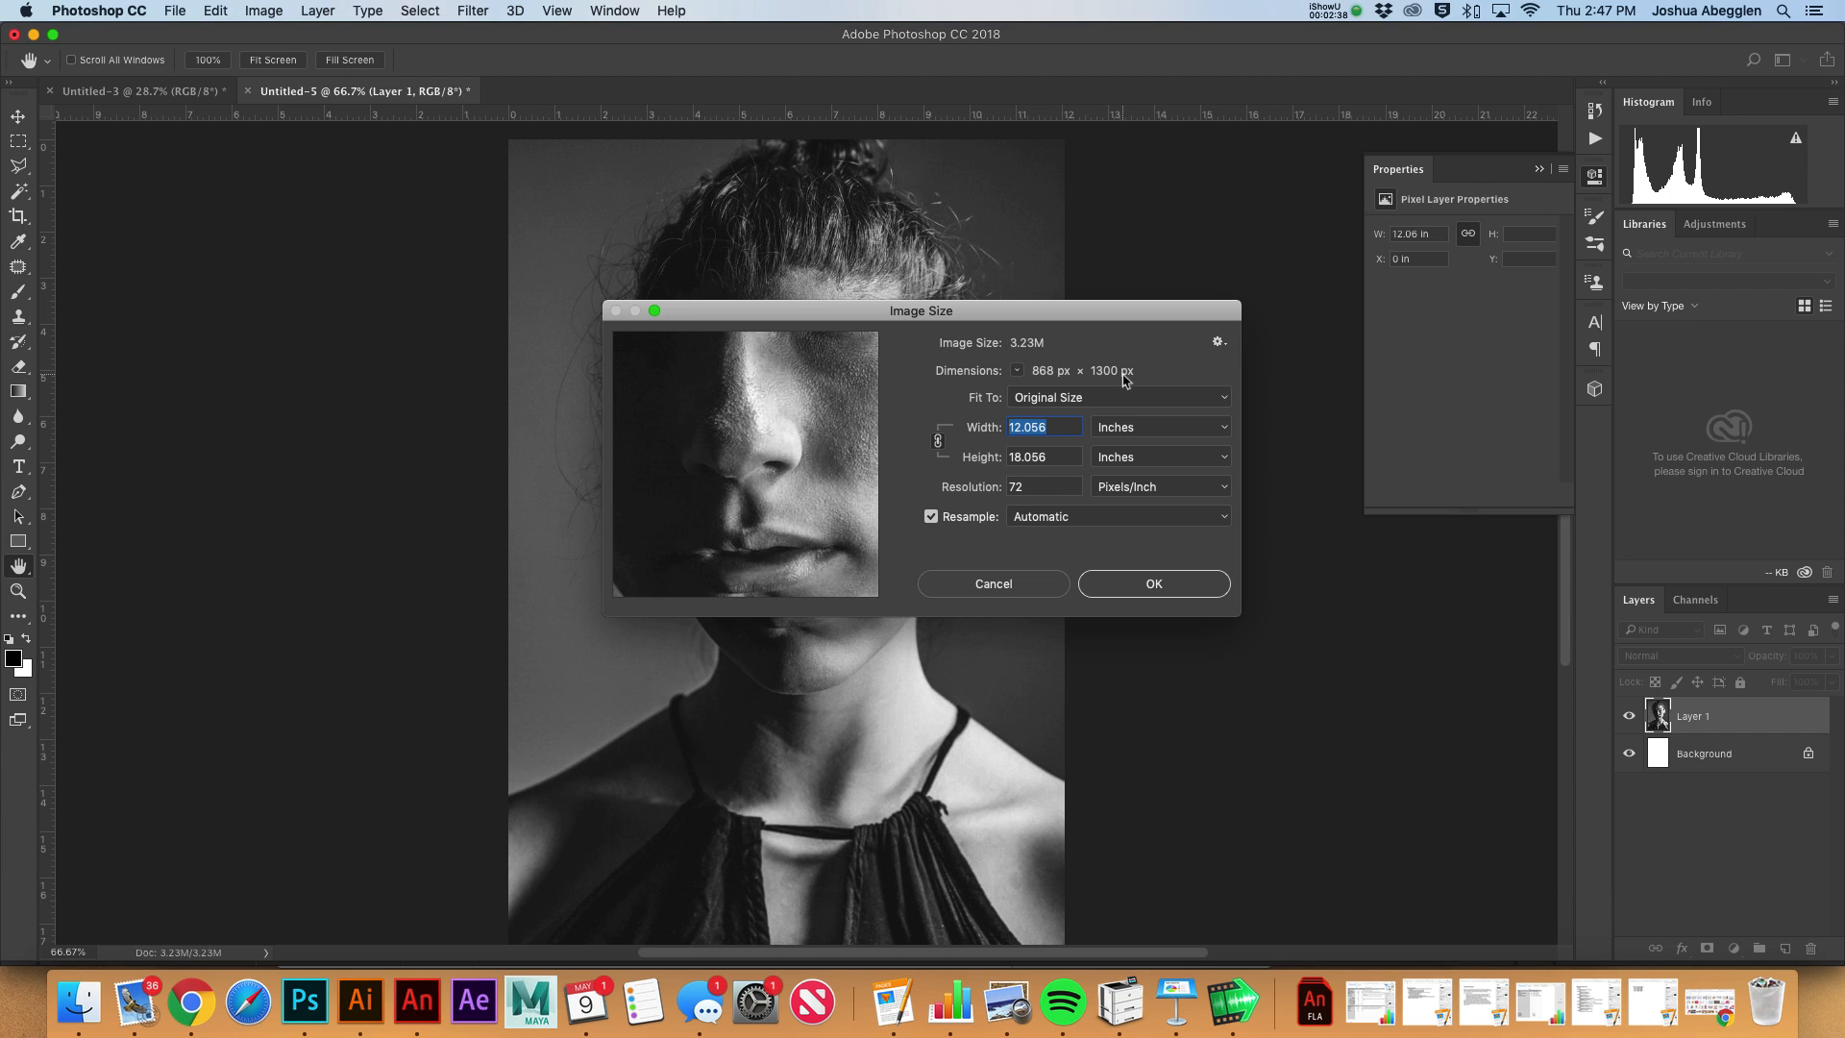
left_click(1152, 586)
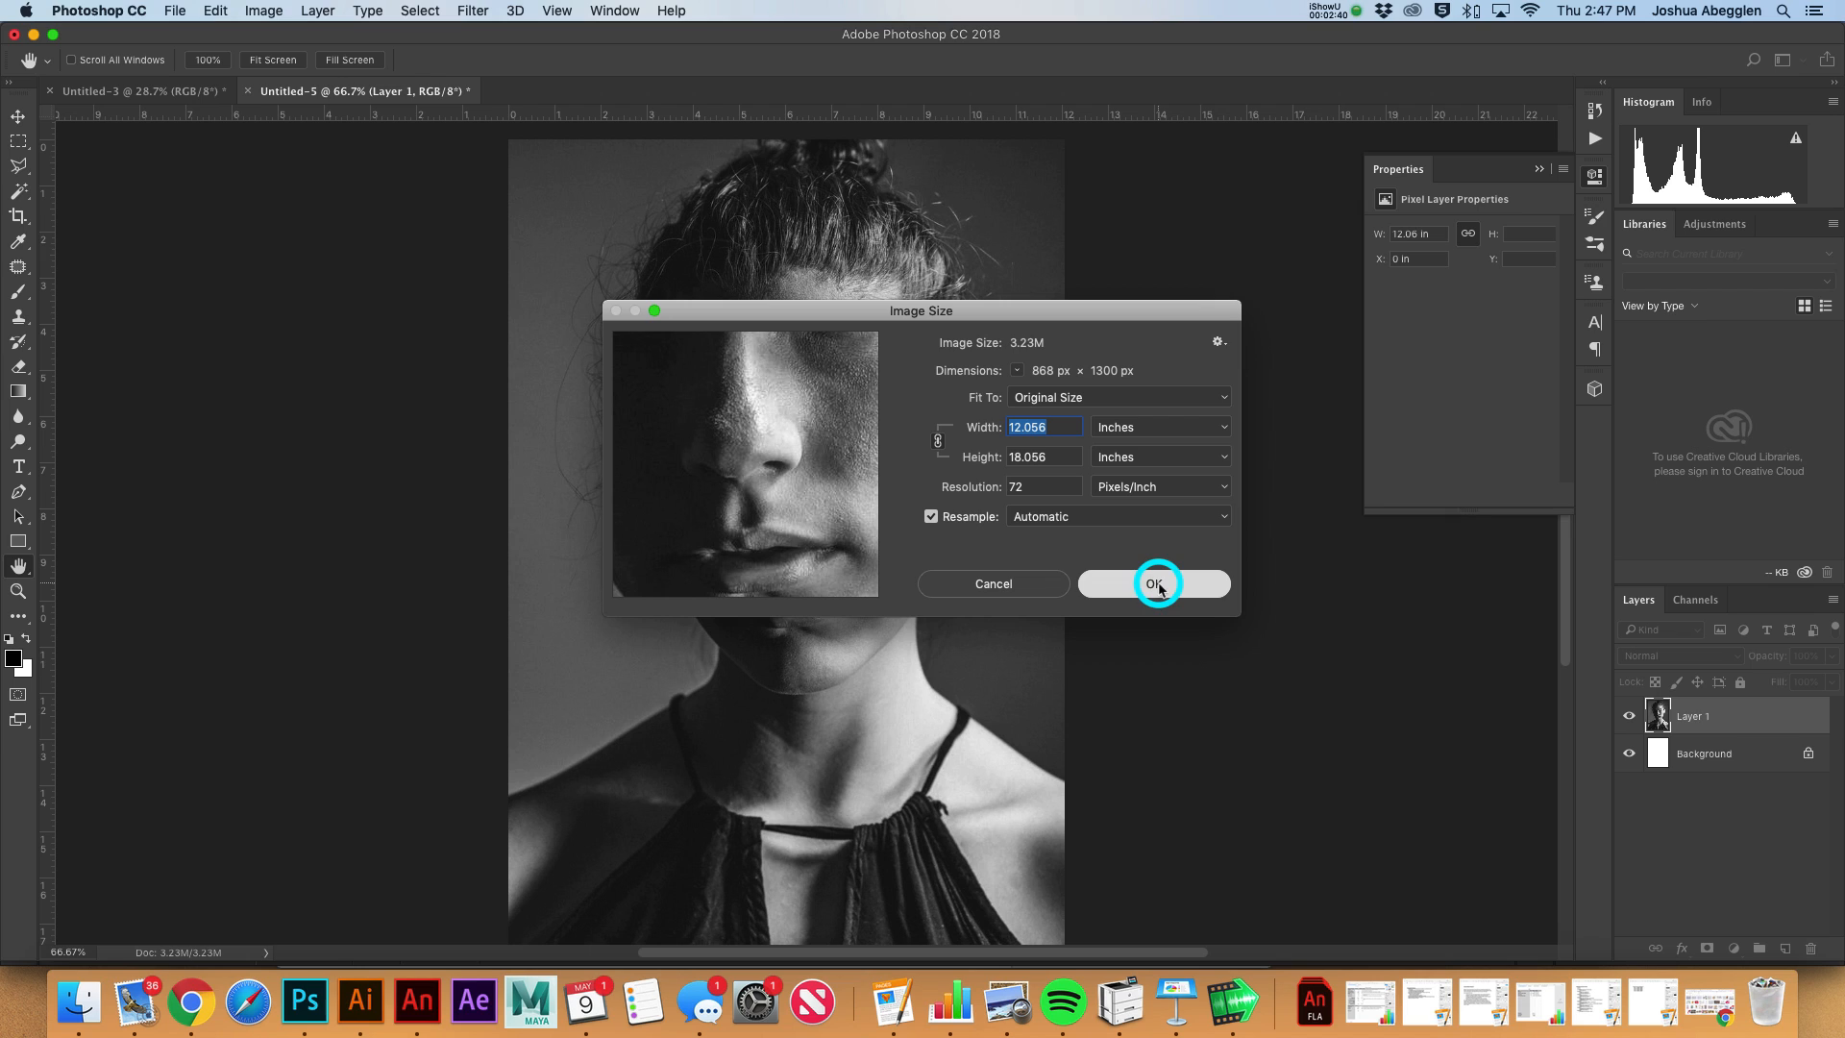
left_click_drag(1156, 588, 1029, 601)
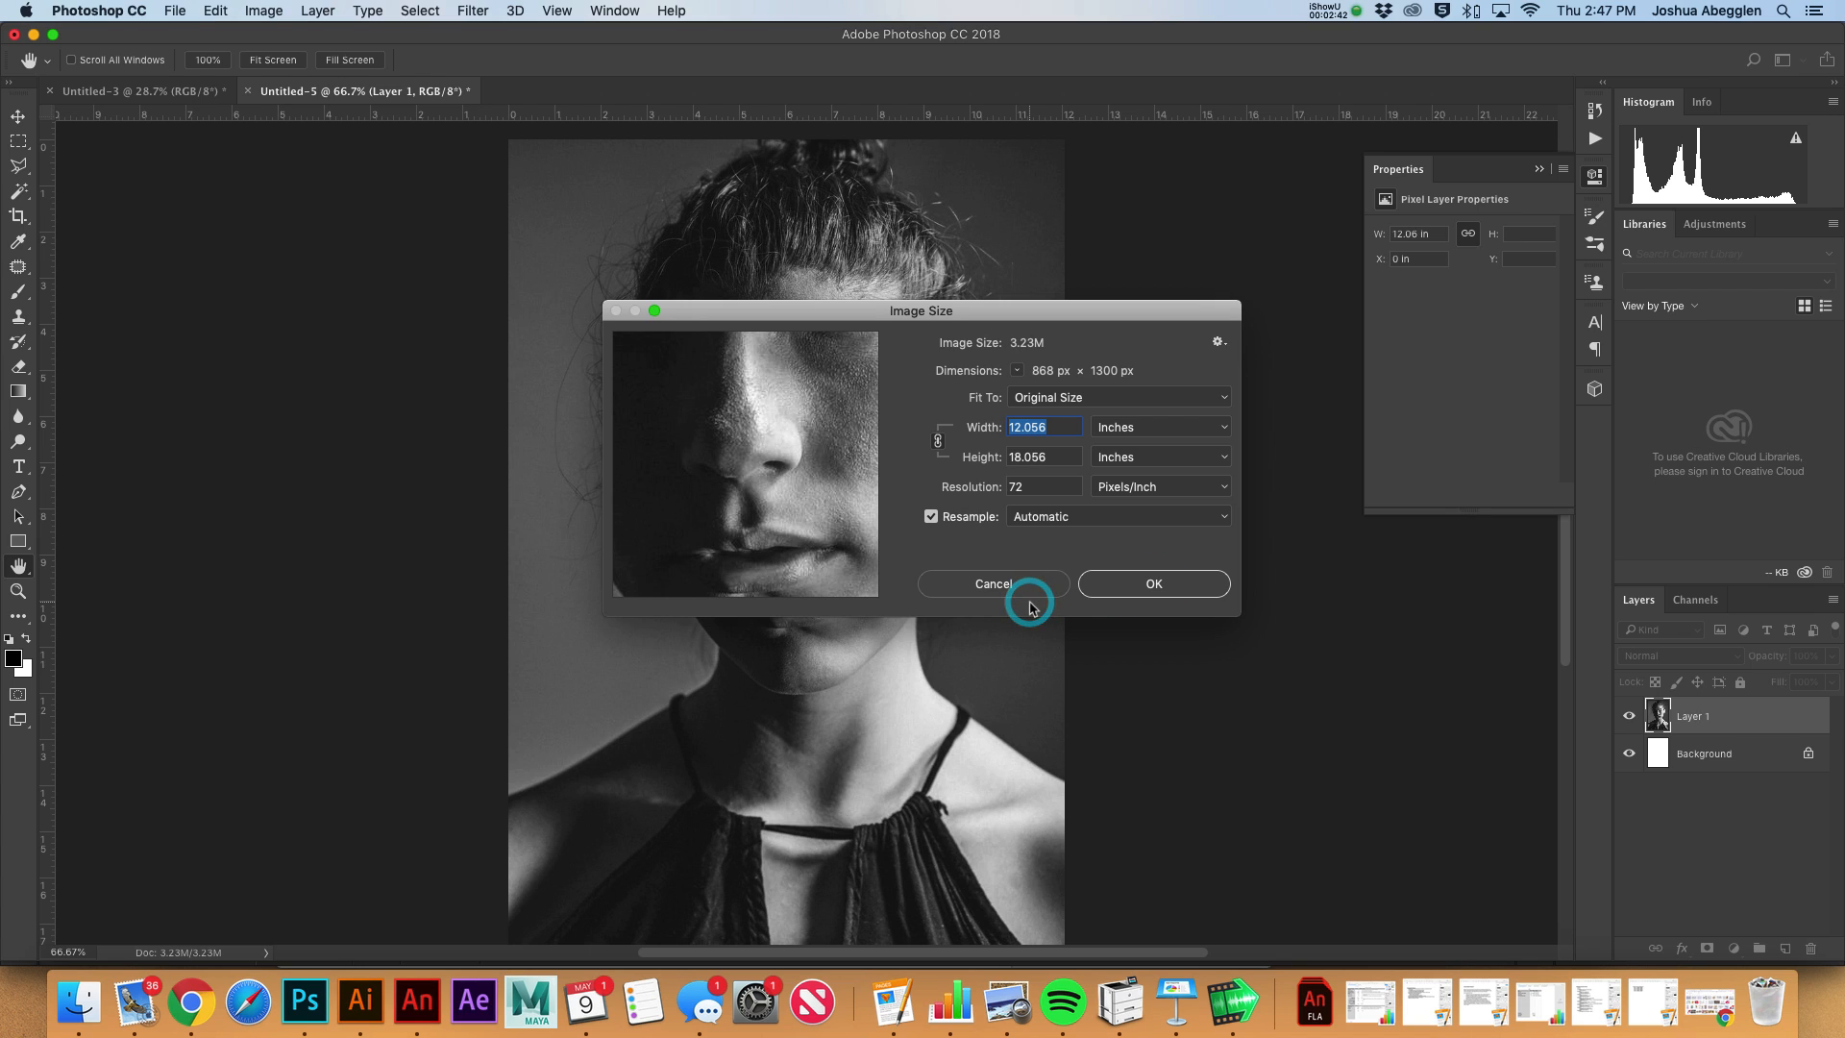
left_click(1014, 591)
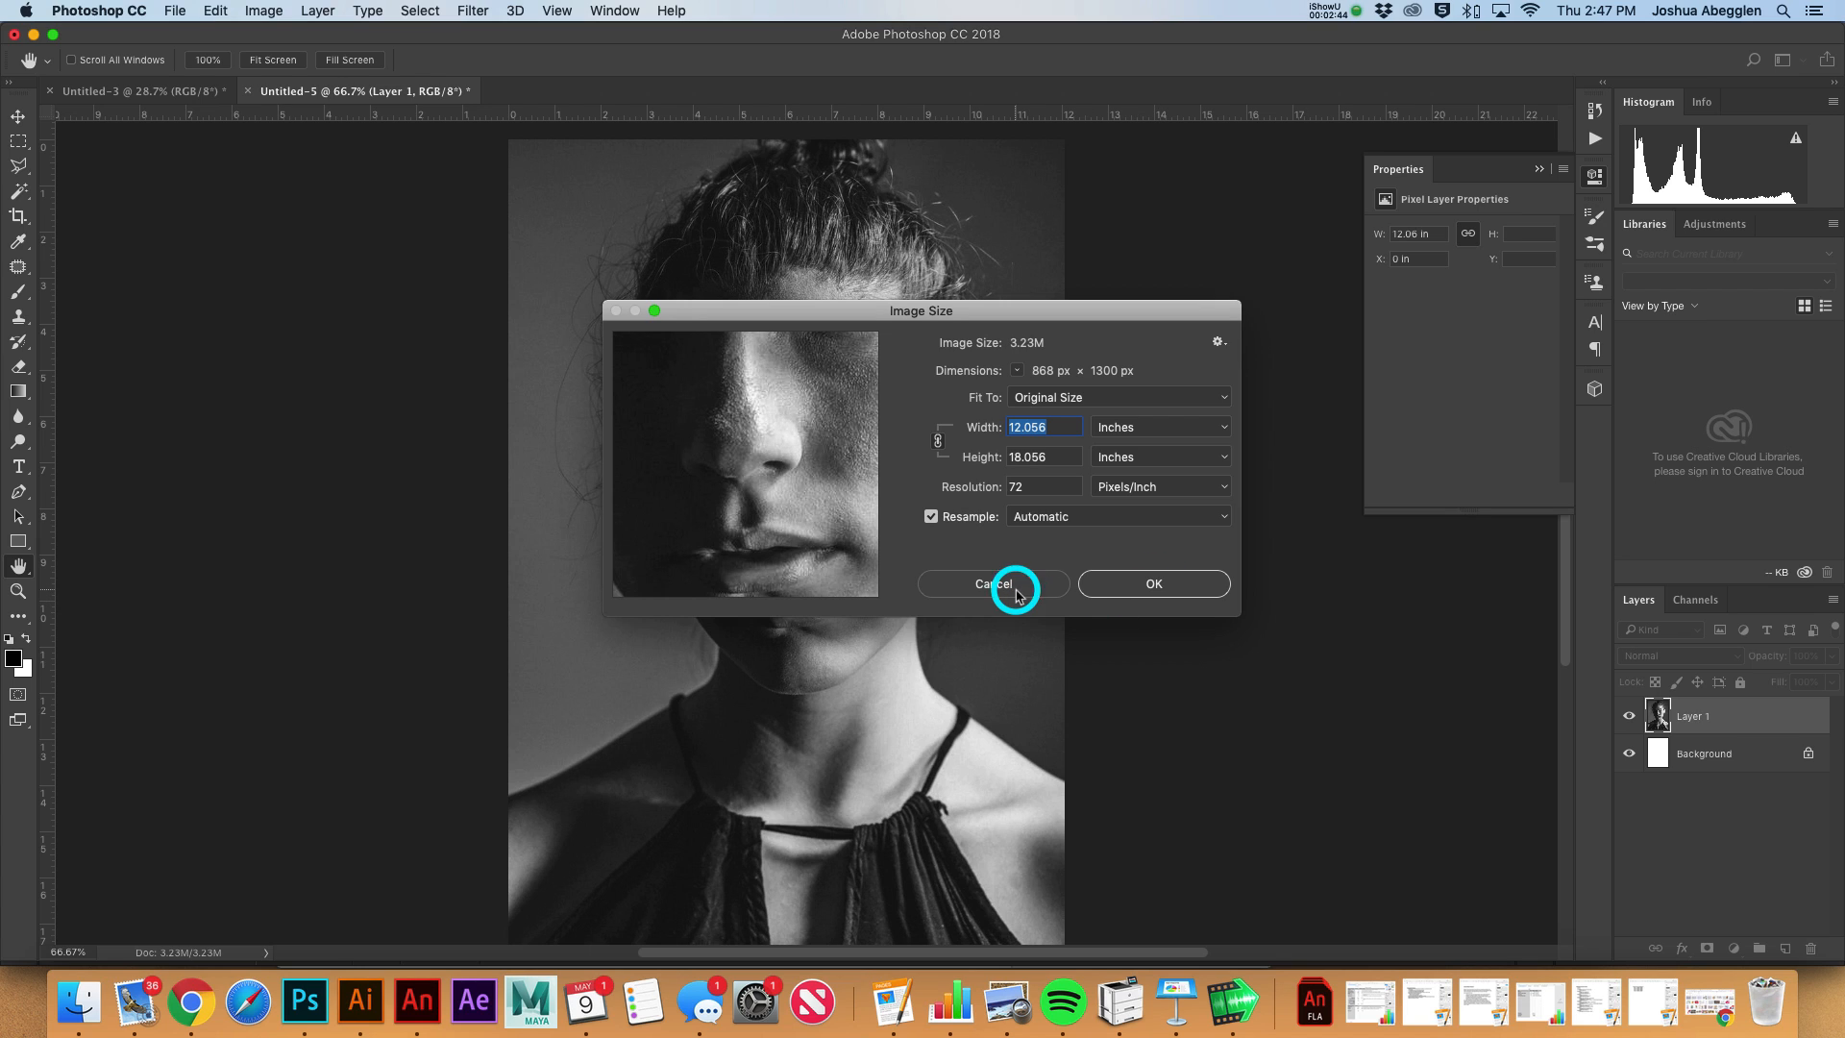
Apply the Color Halftone filter to the portrait with a maximum radius of 4 pixels and all four channel angles at 30 degrees
left_click(463, 12)
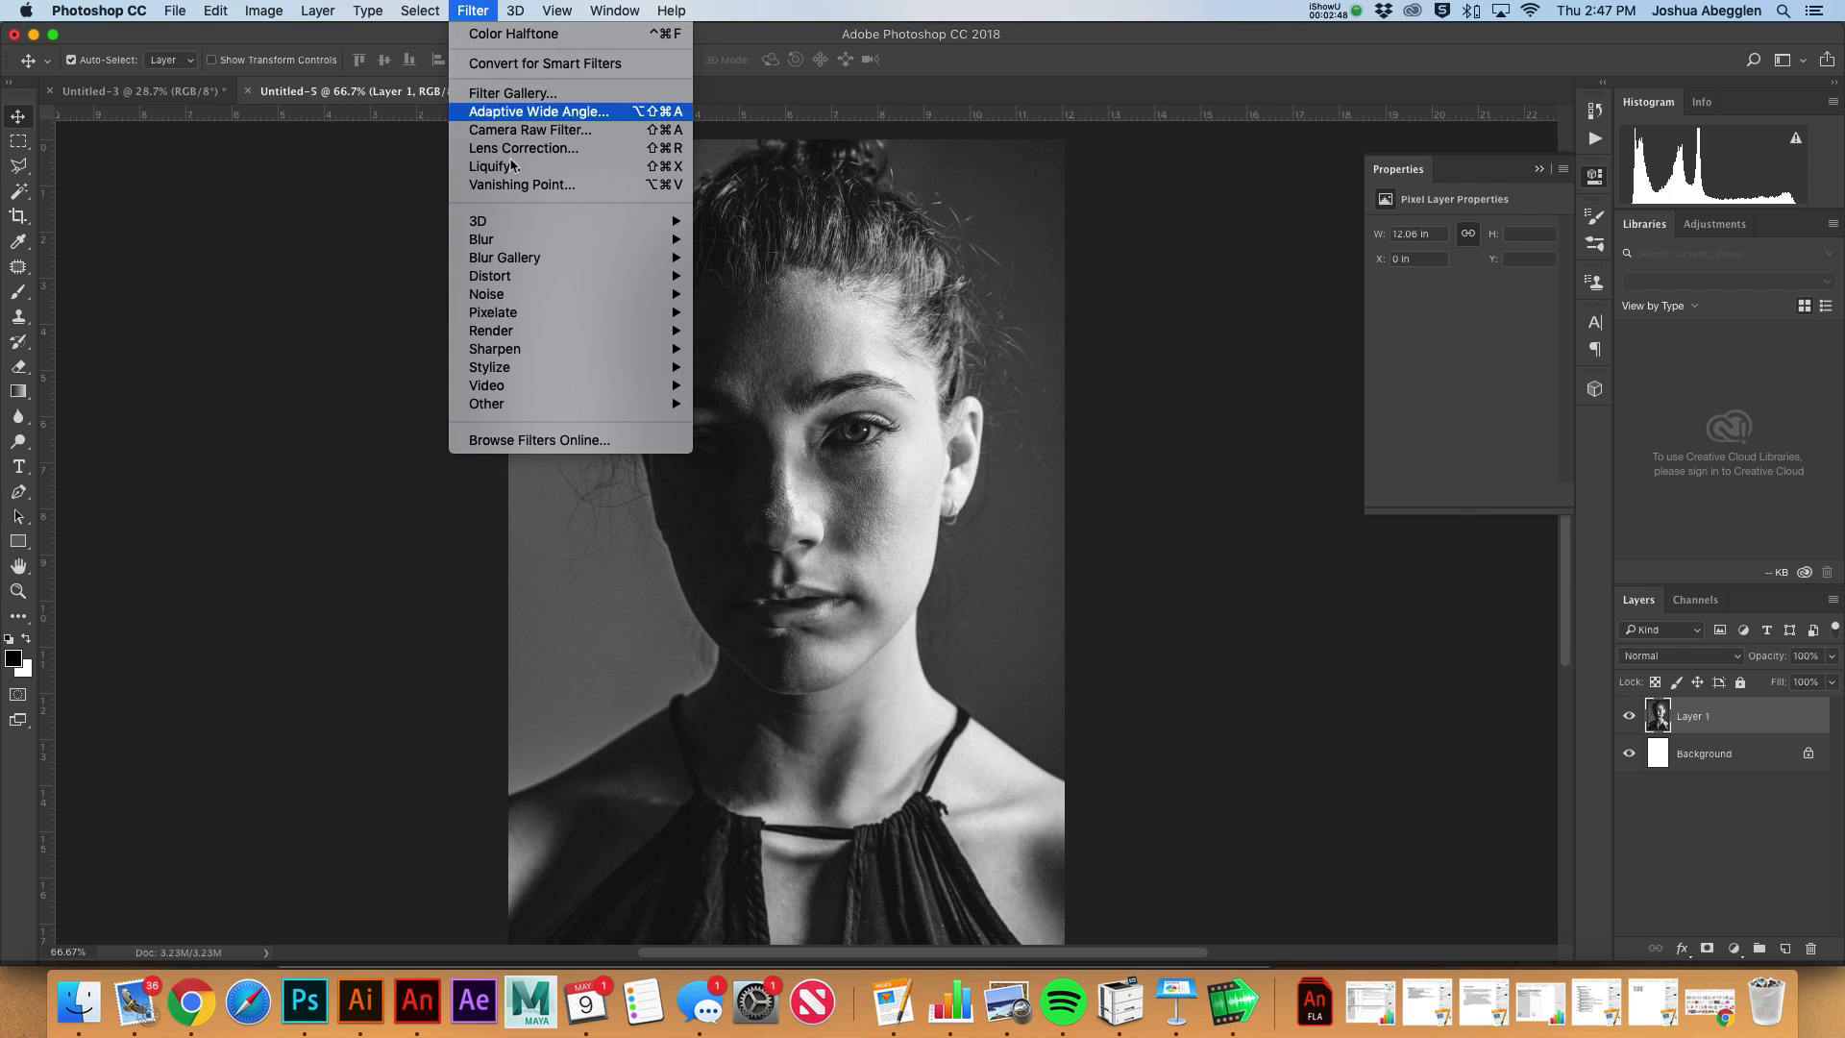
mouse_move(554, 313)
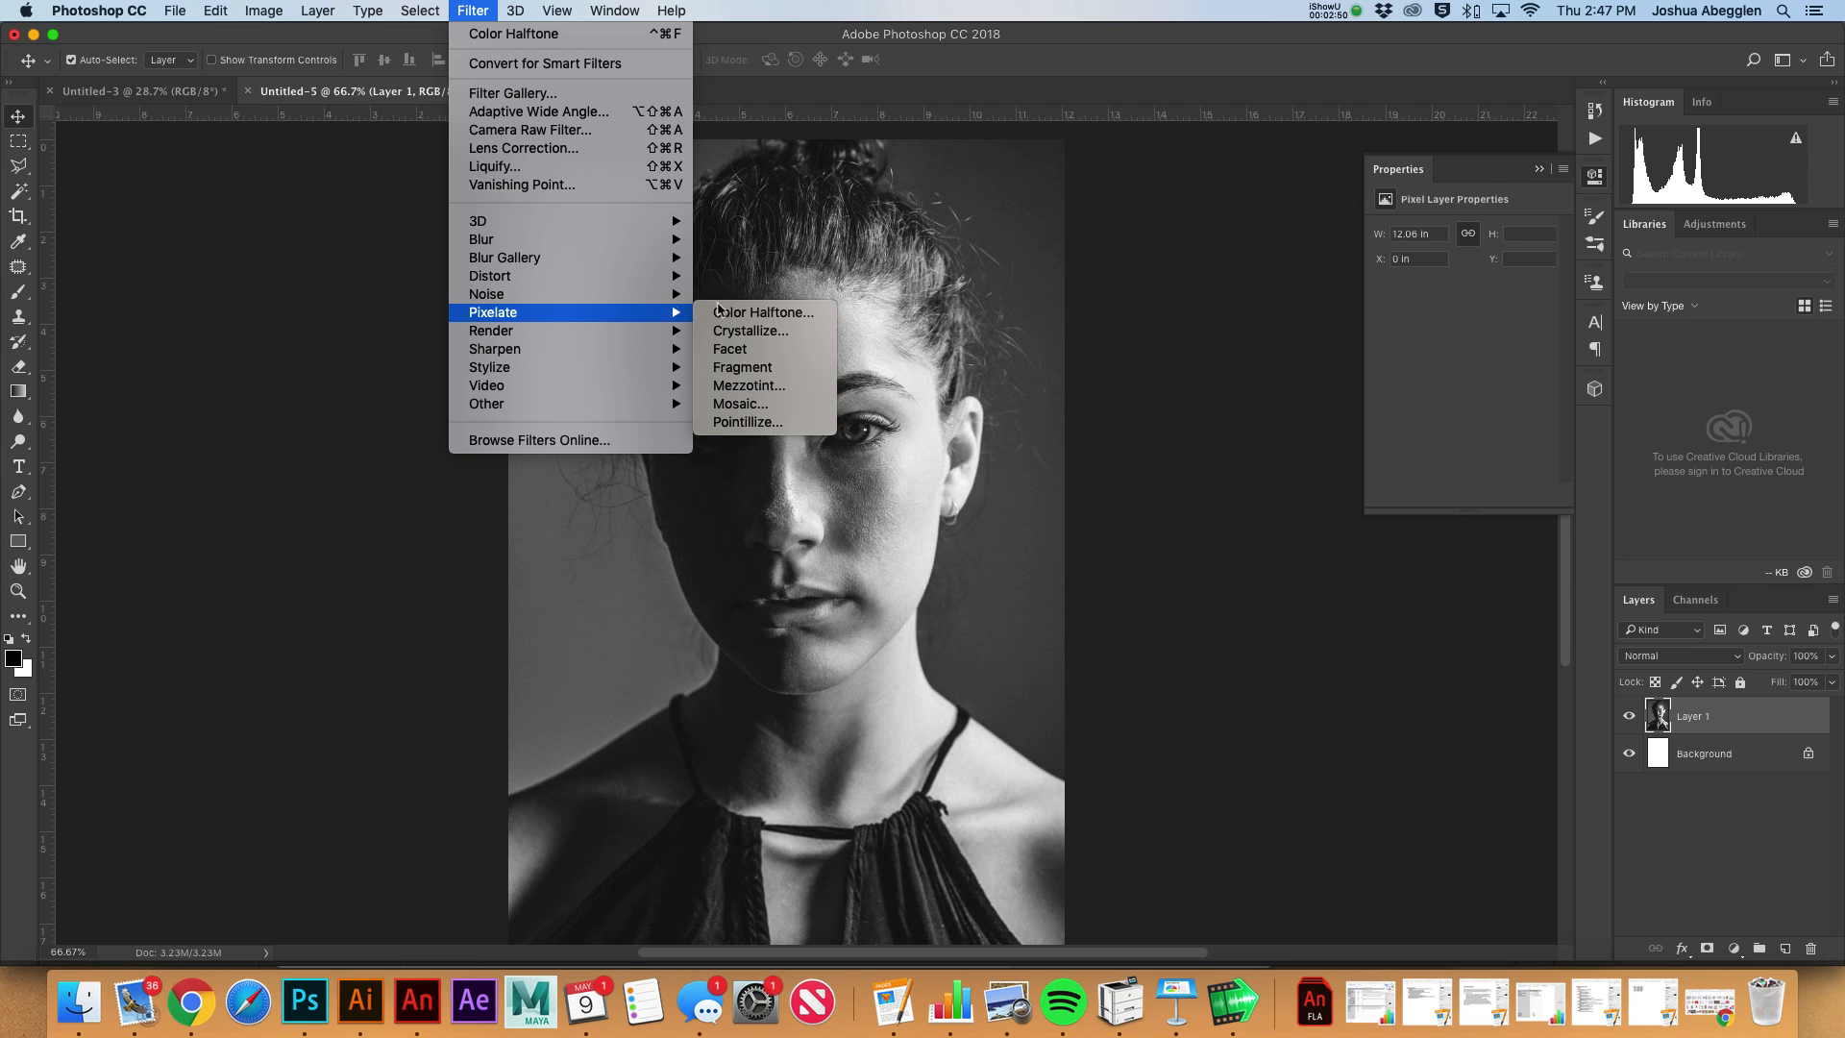
left_click(769, 313)
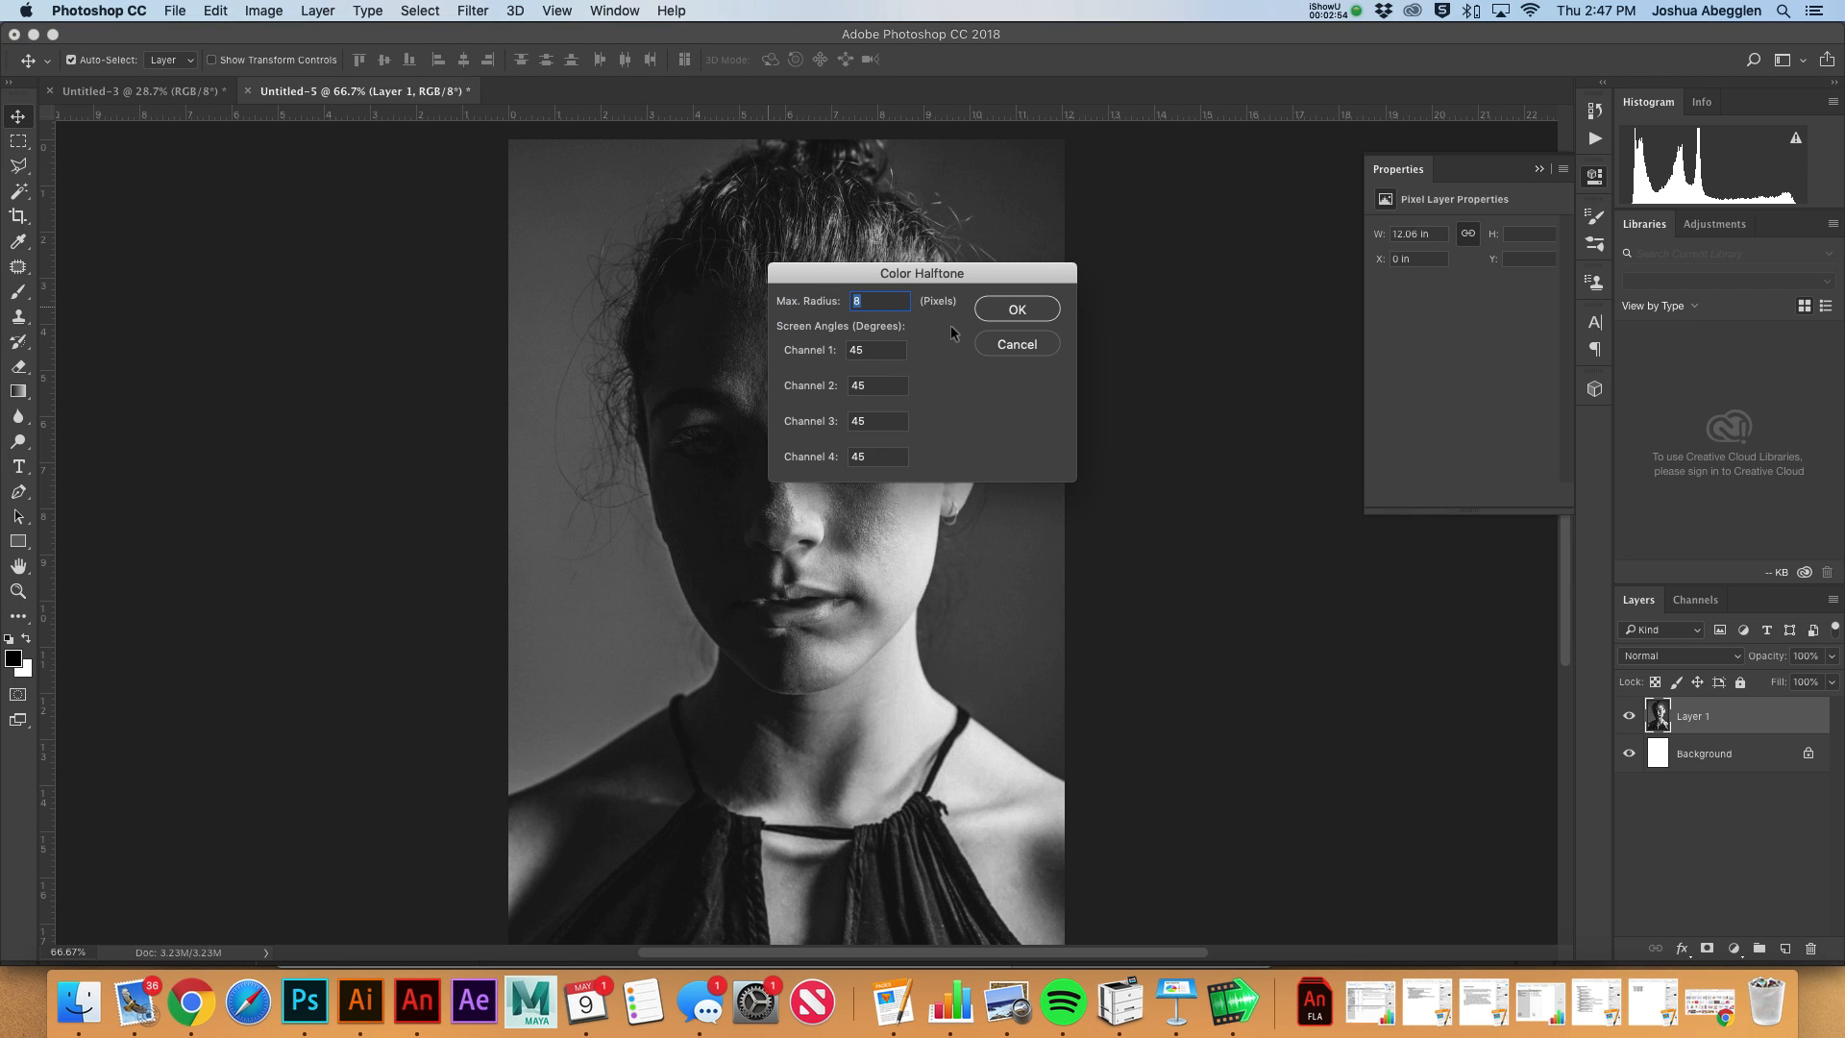
double_click(845, 304)
type("4")
key("Tab")
type("30")
key("Tab")
type("30")
key("Tab")
type("30")
key("Tab")
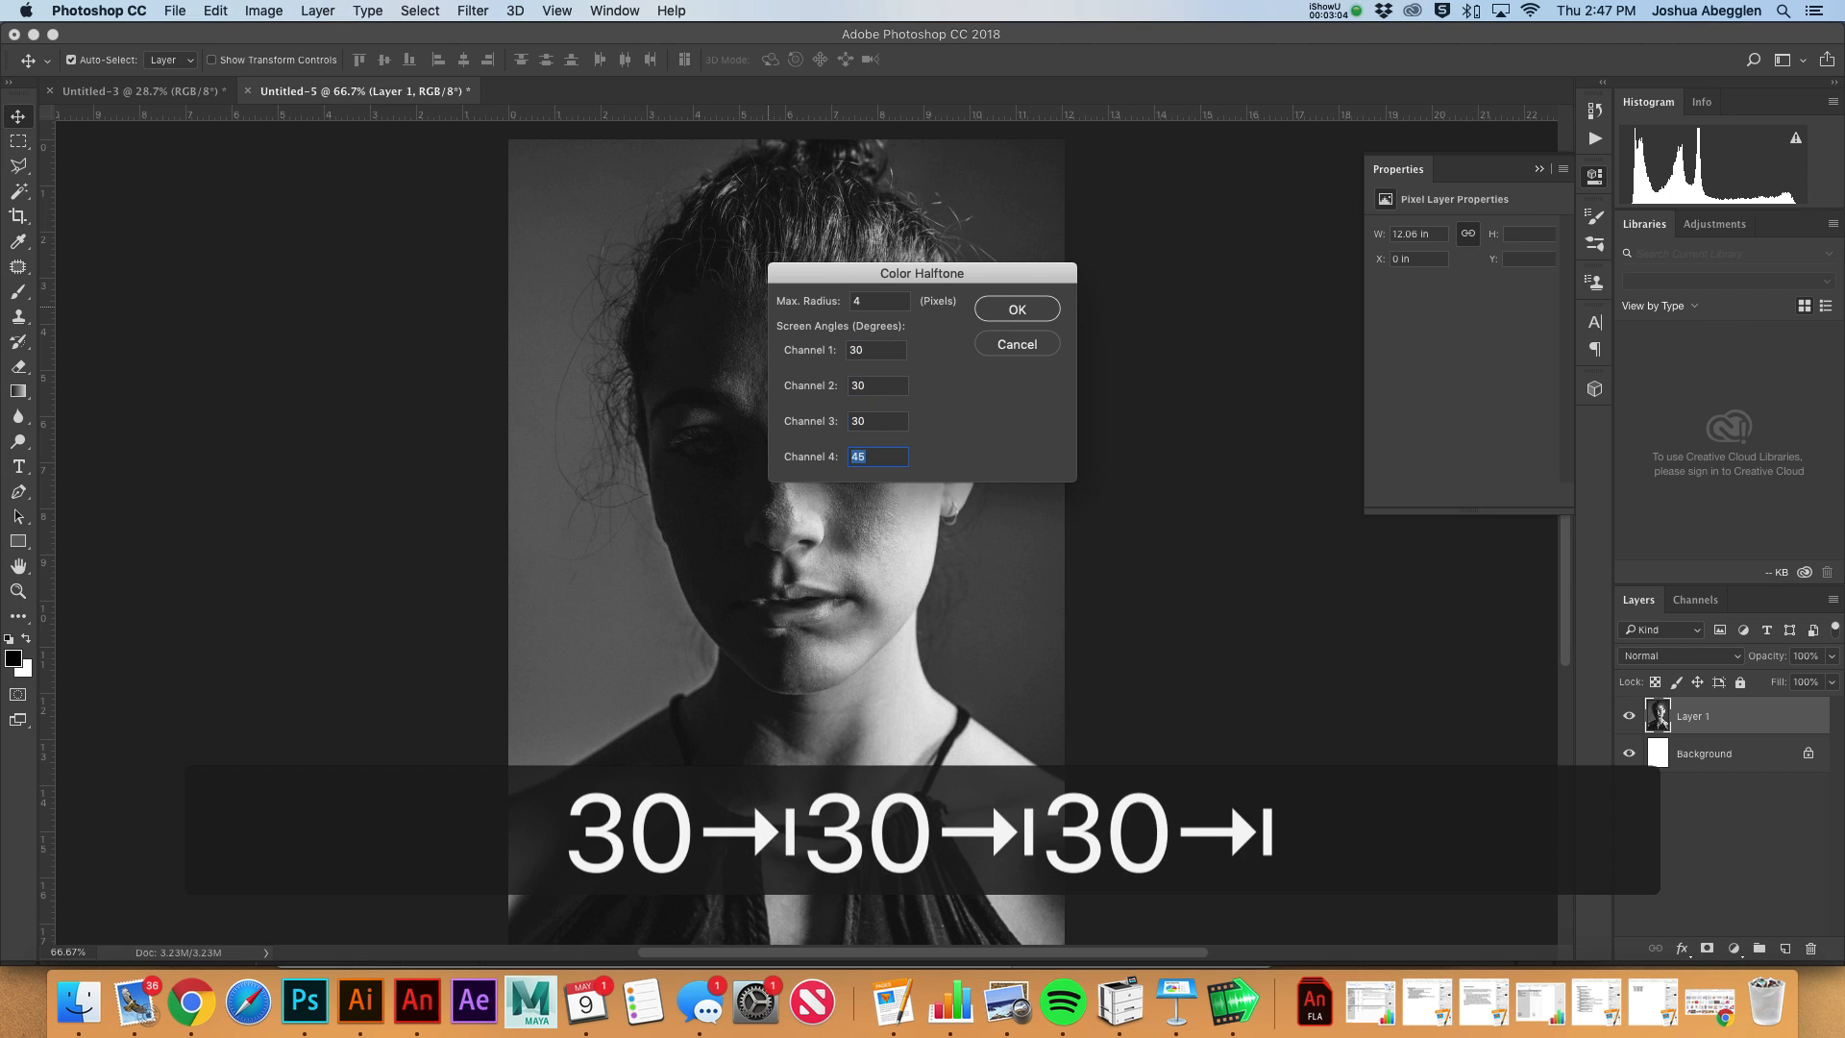
type("30")
key("Tab")
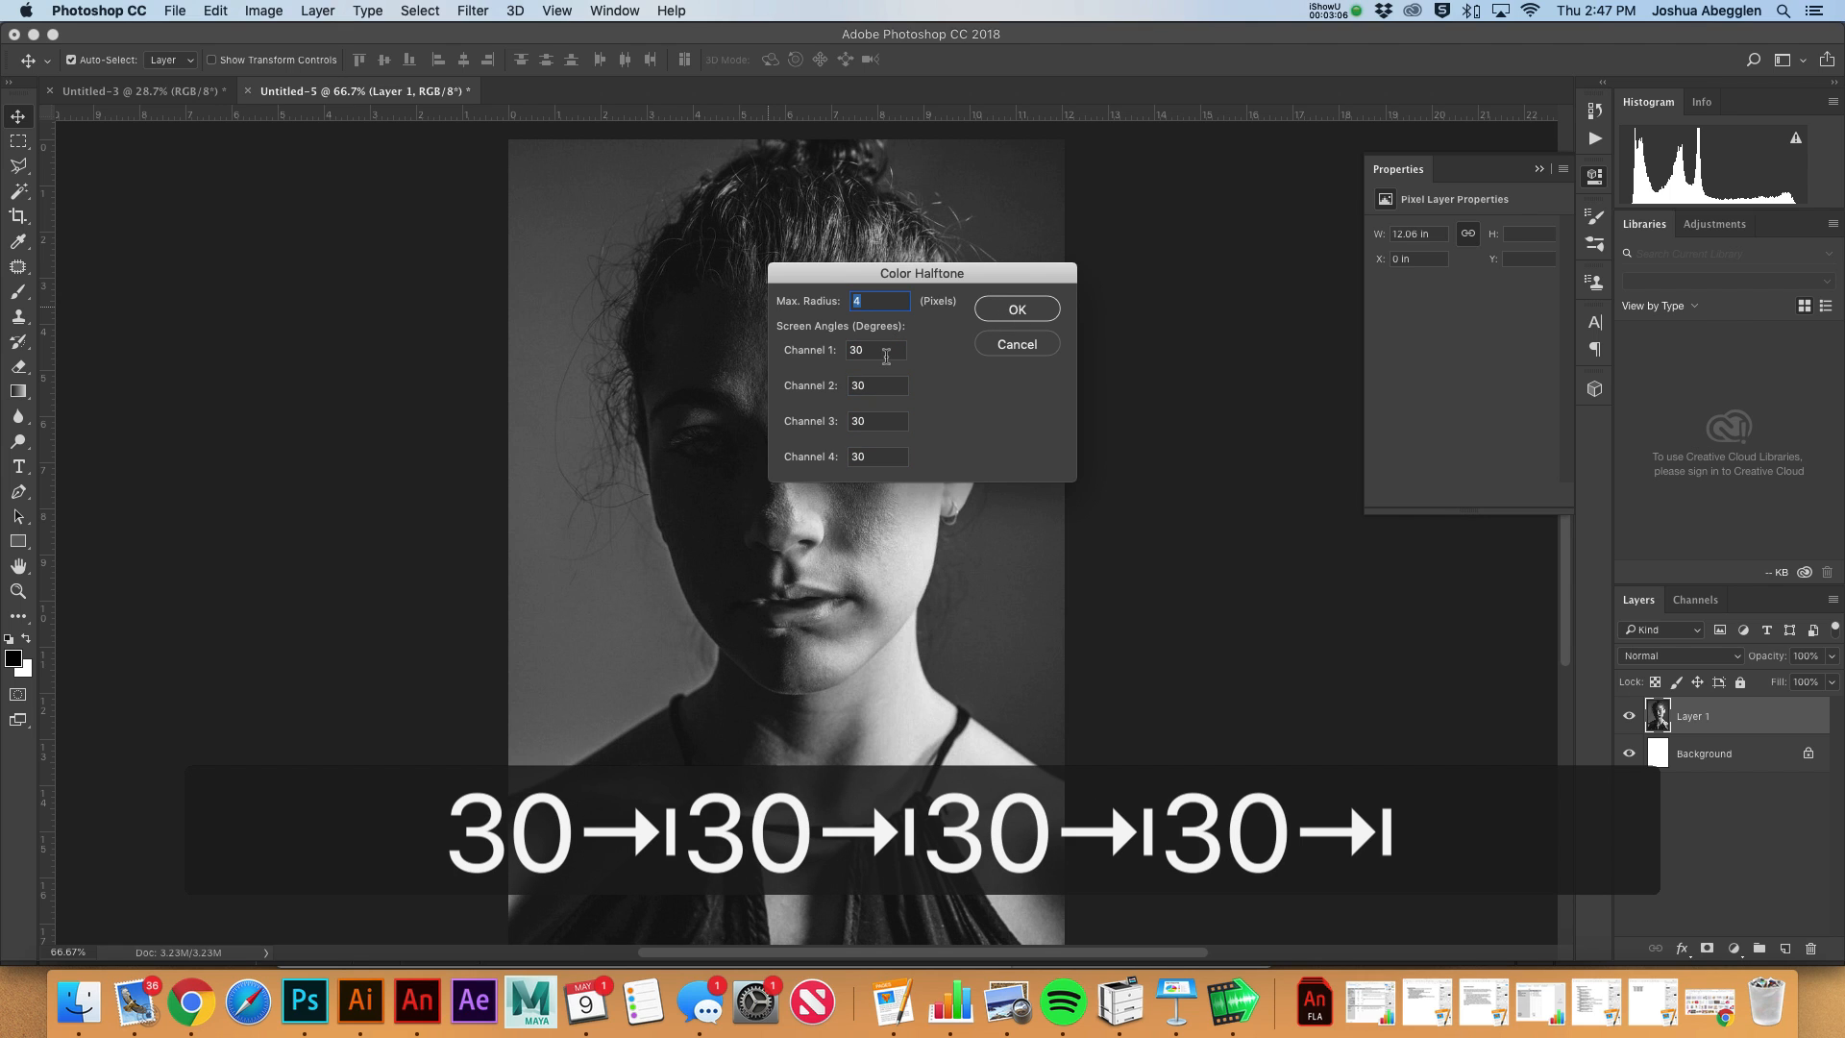
left_click(1021, 310)
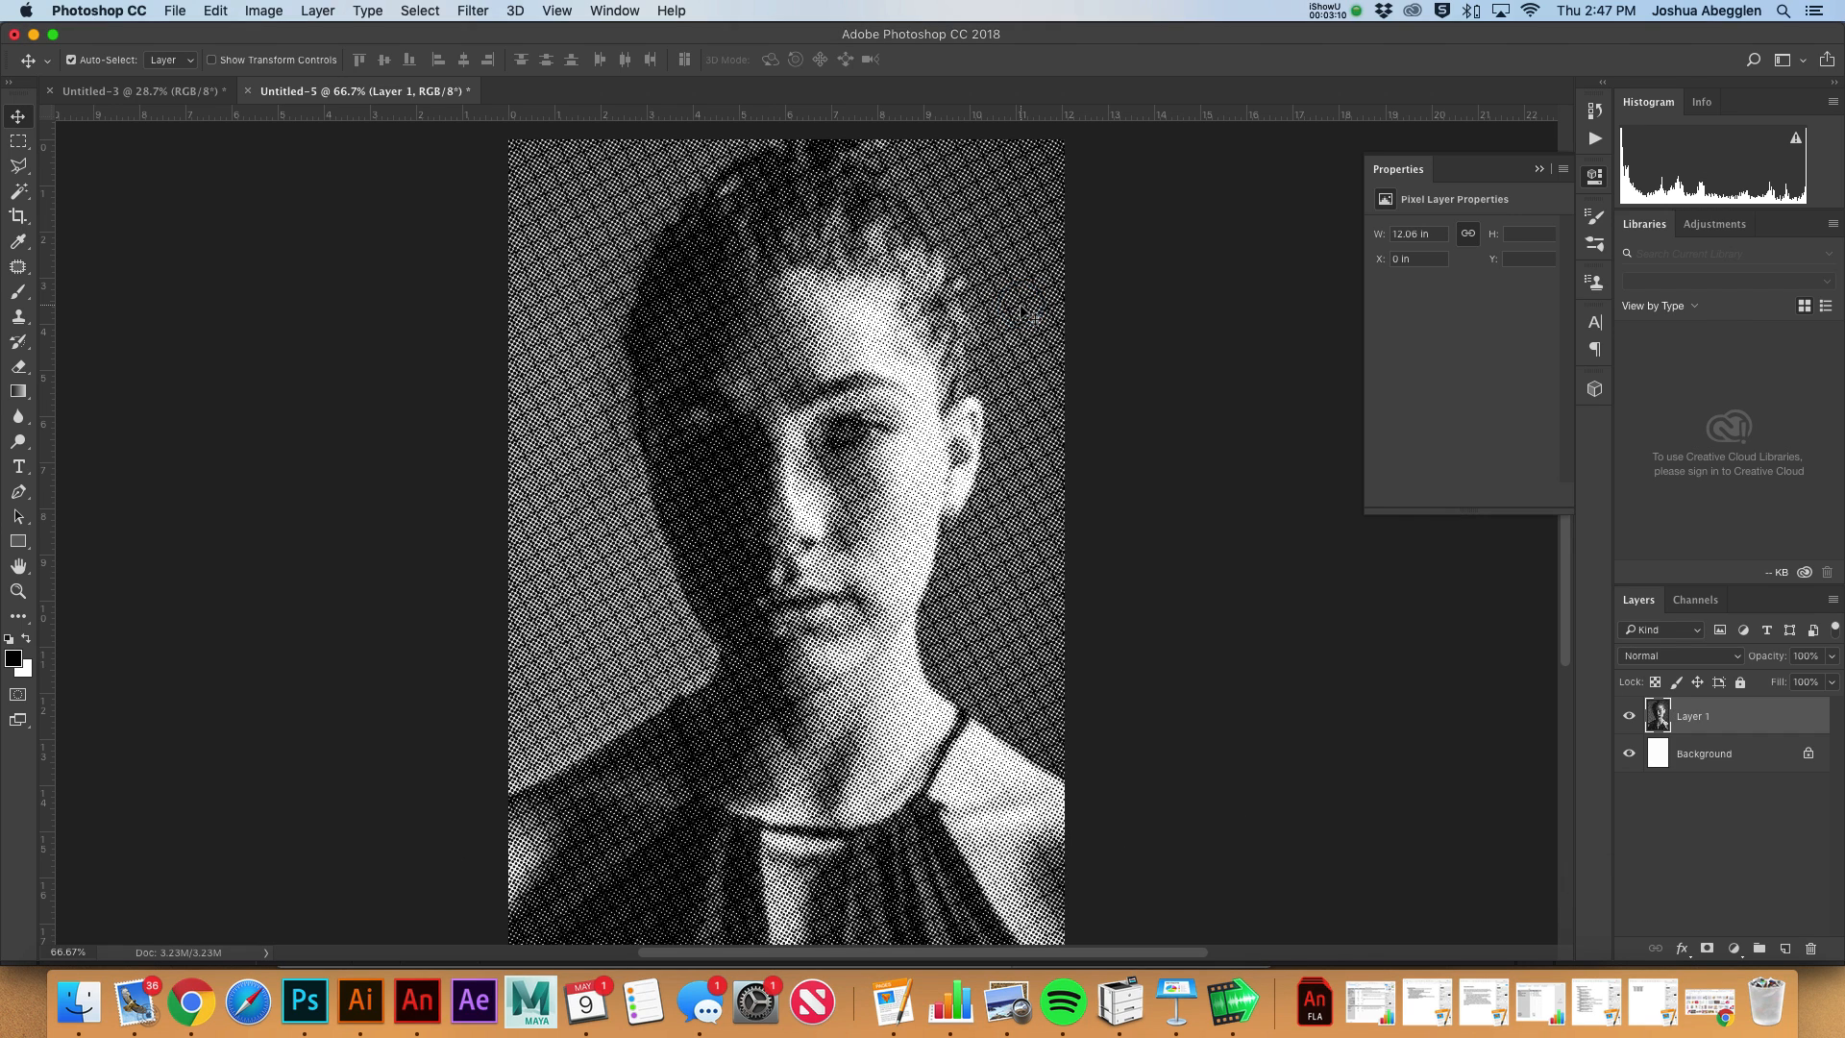
Inspect the dot pattern on the portrait's face and undo the 30-degree halftone
scroll(960, 432, "up", 8)
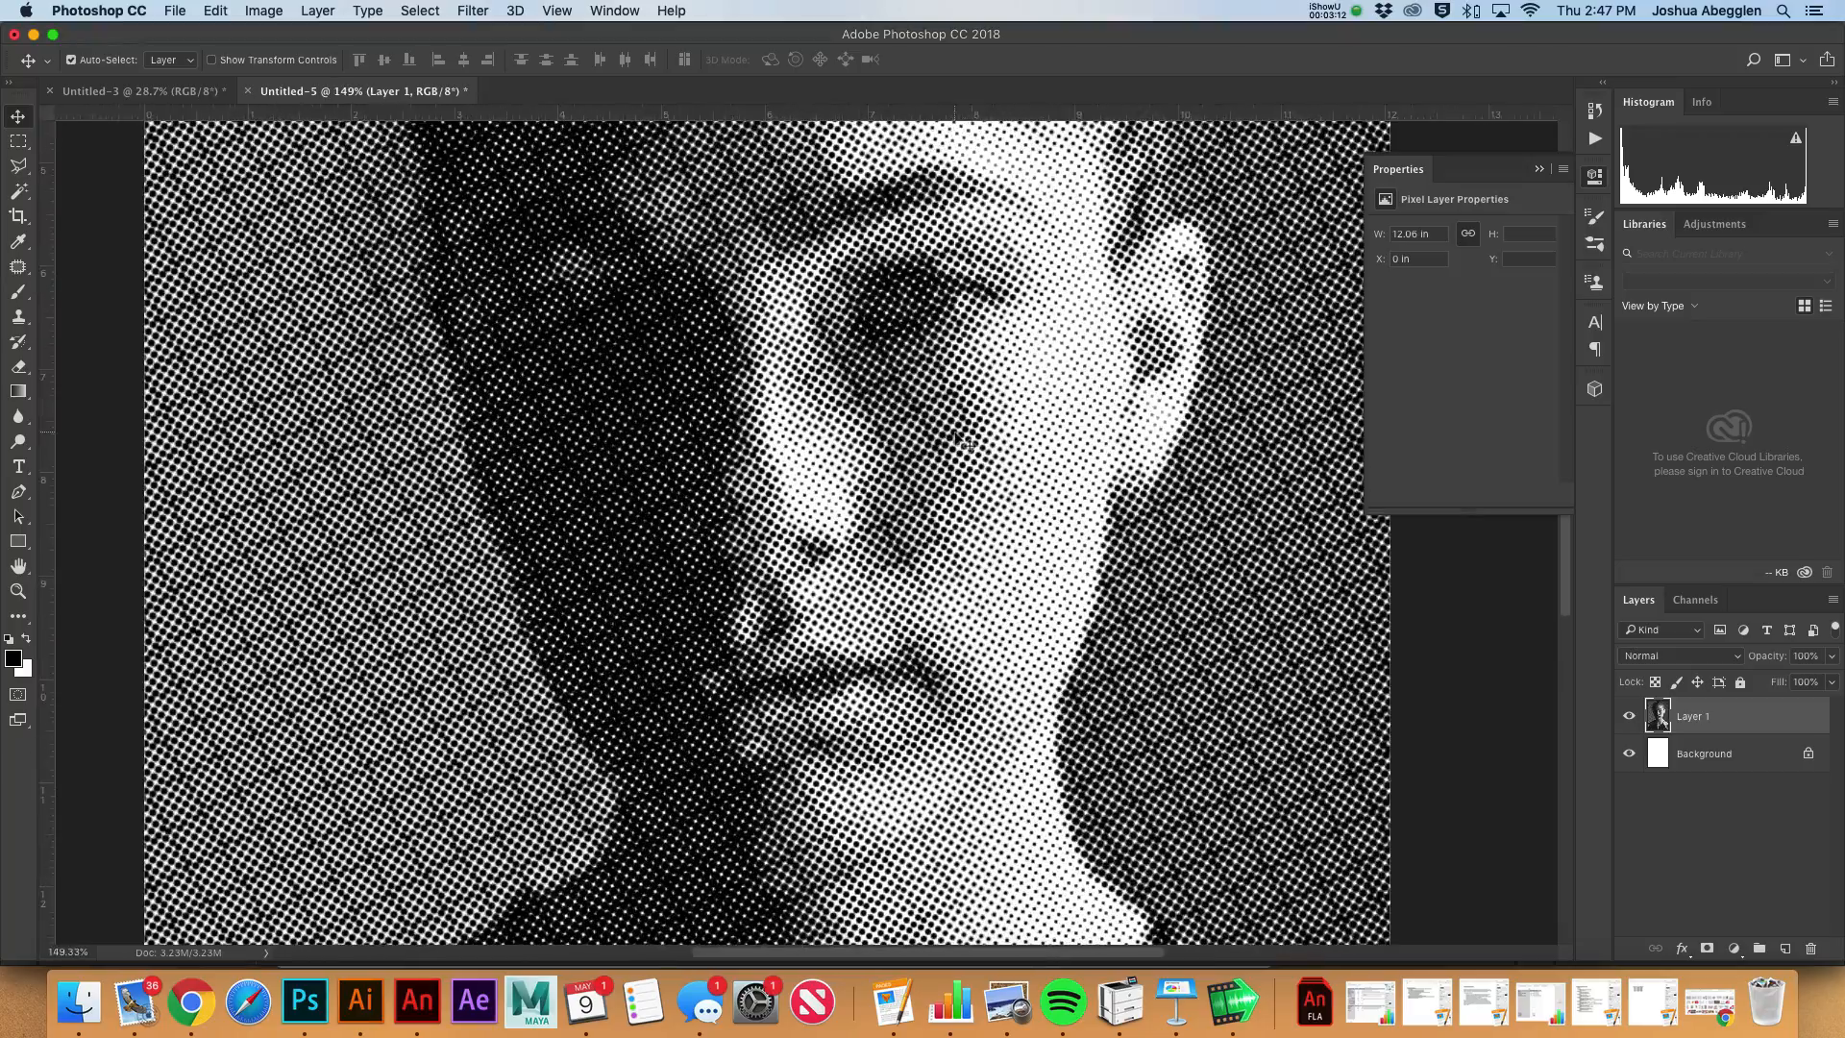
scroll(954, 434, "up", 3)
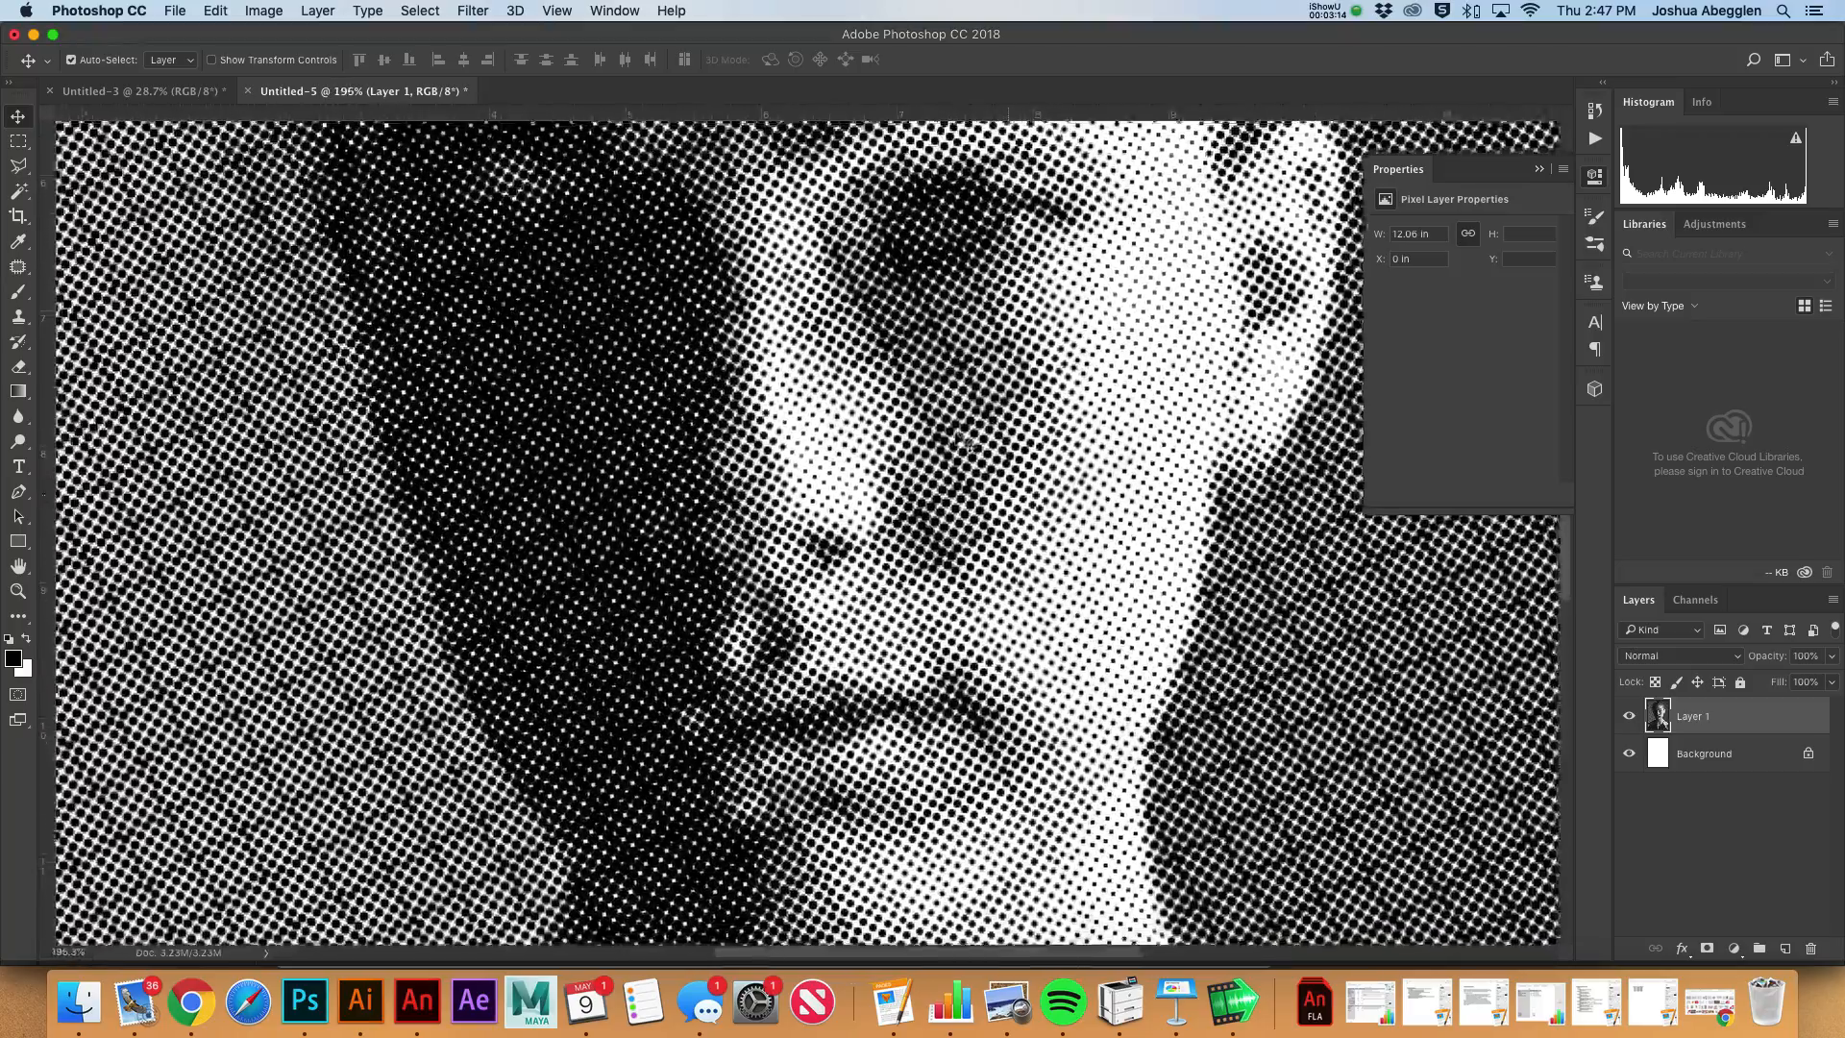
scroll(955, 436, "down", 1)
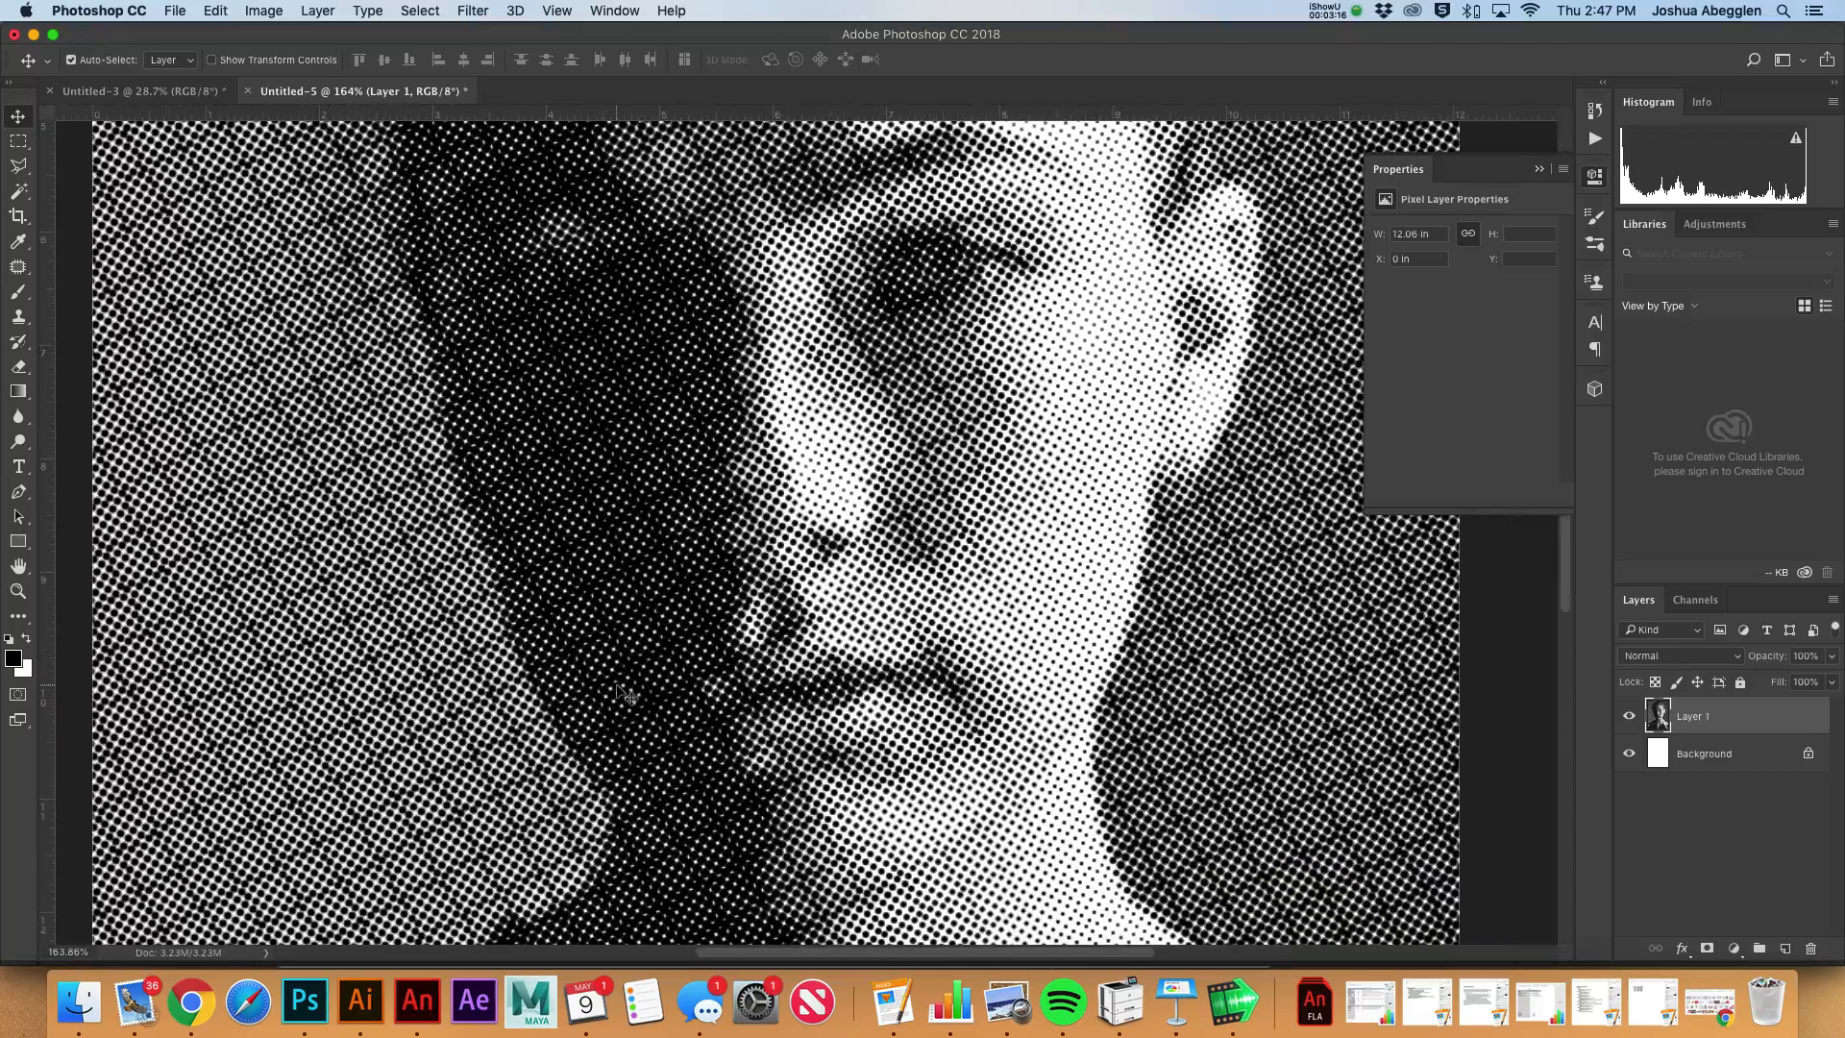
scroll(605, 706, "down", 5)
key("super+z")
Apply Color Halftone to the portrait with a 4-pixel maximum radius and all four channel angles at 45 degrees, and view the whole image
left_click(472, 11)
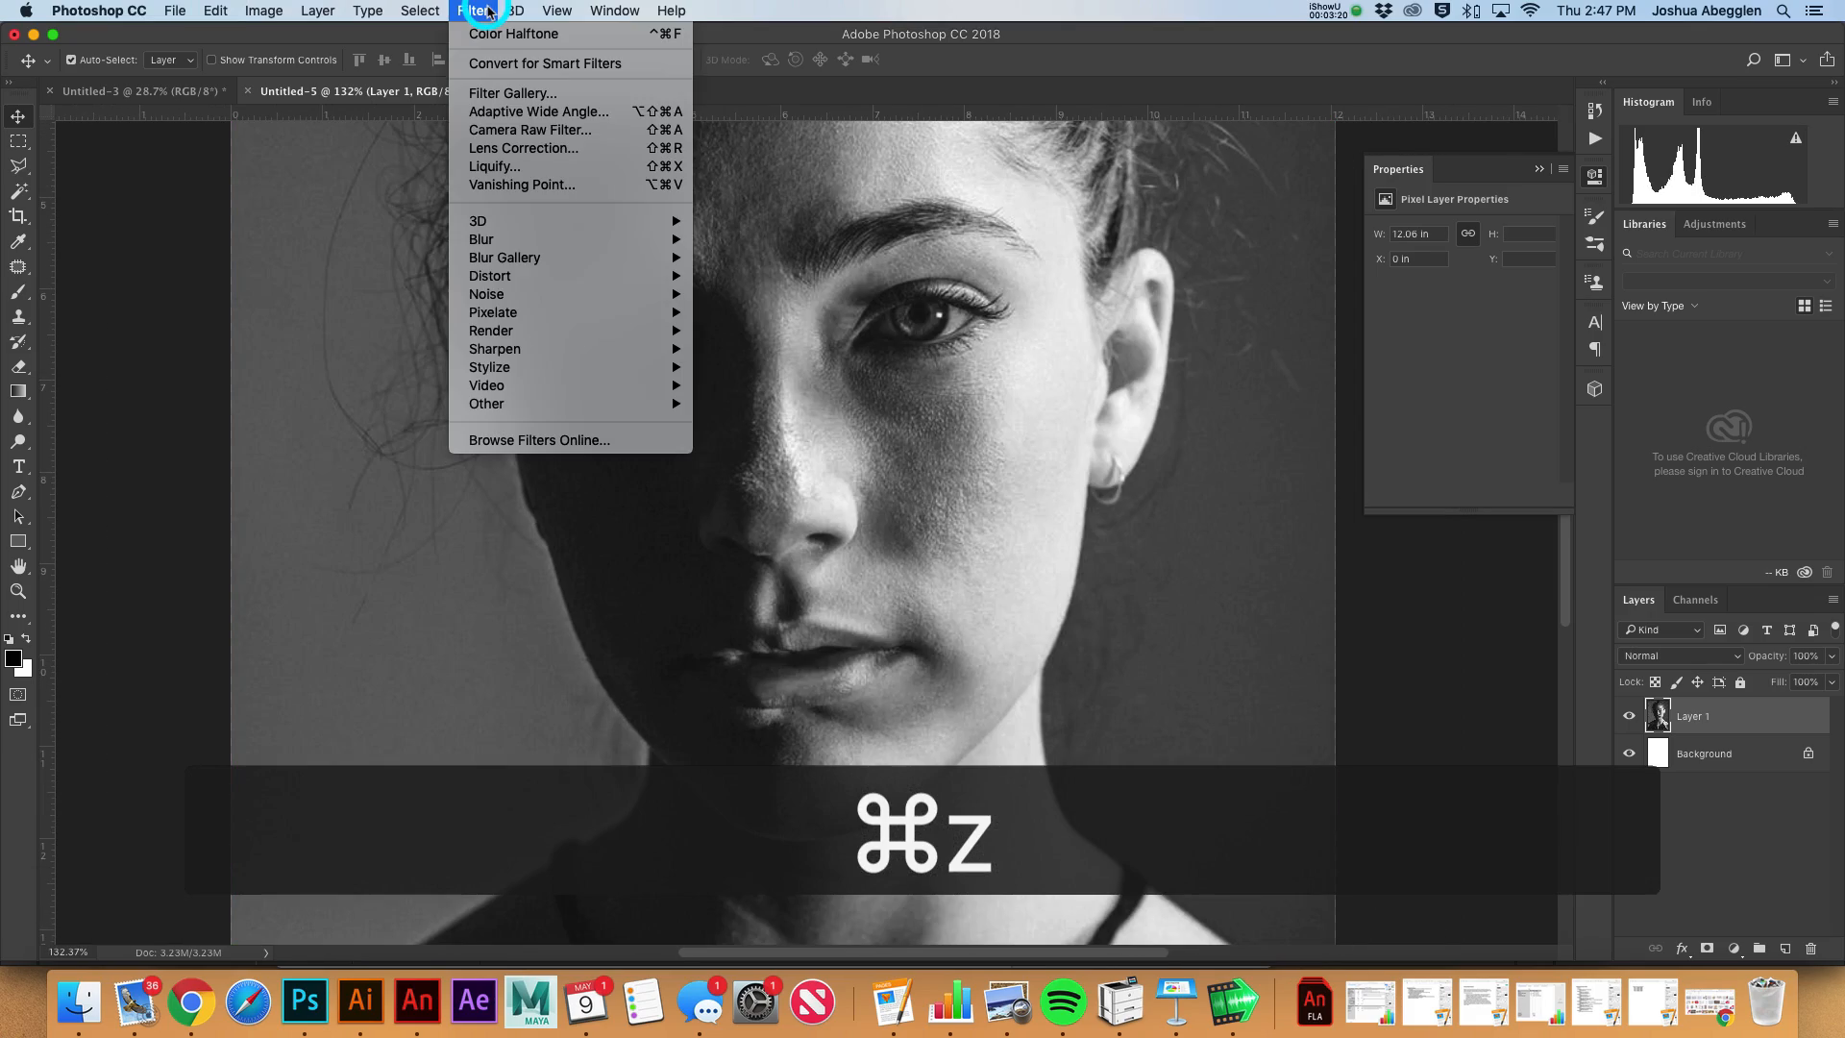
mouse_move(638, 314)
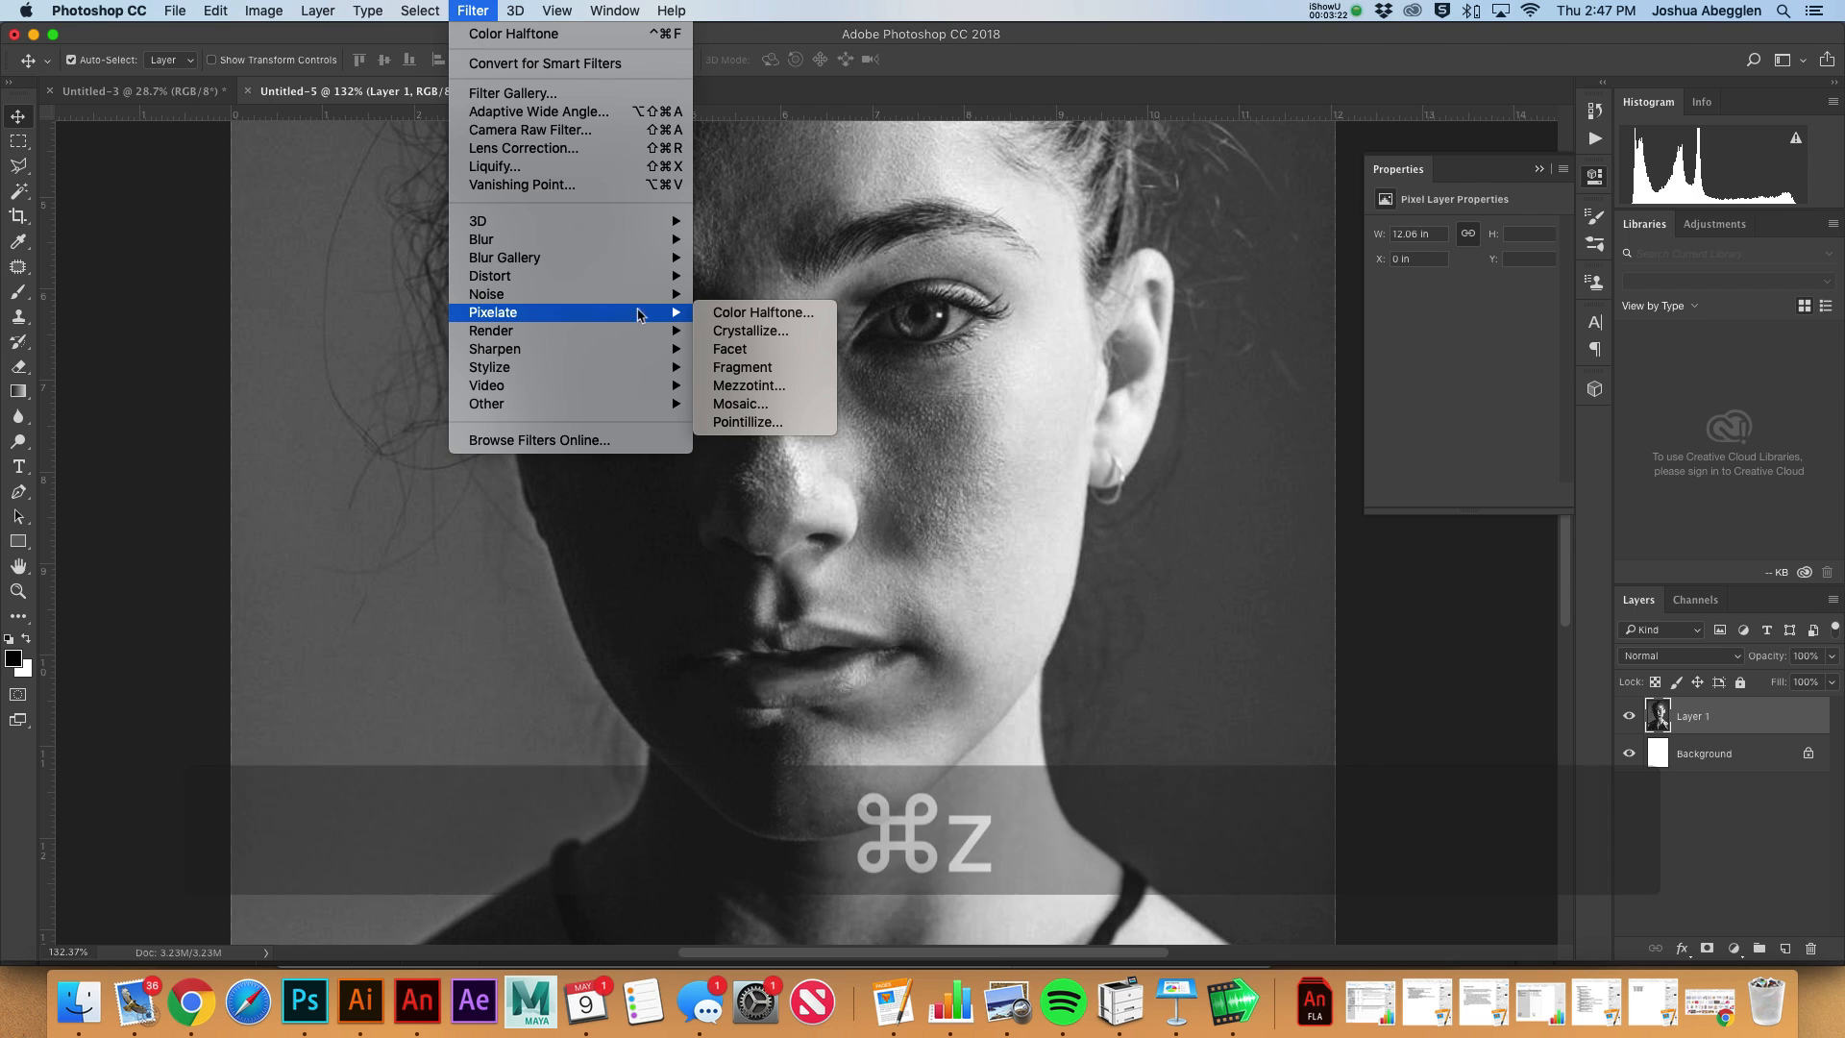
left_click(726, 313)
double_click(849, 350)
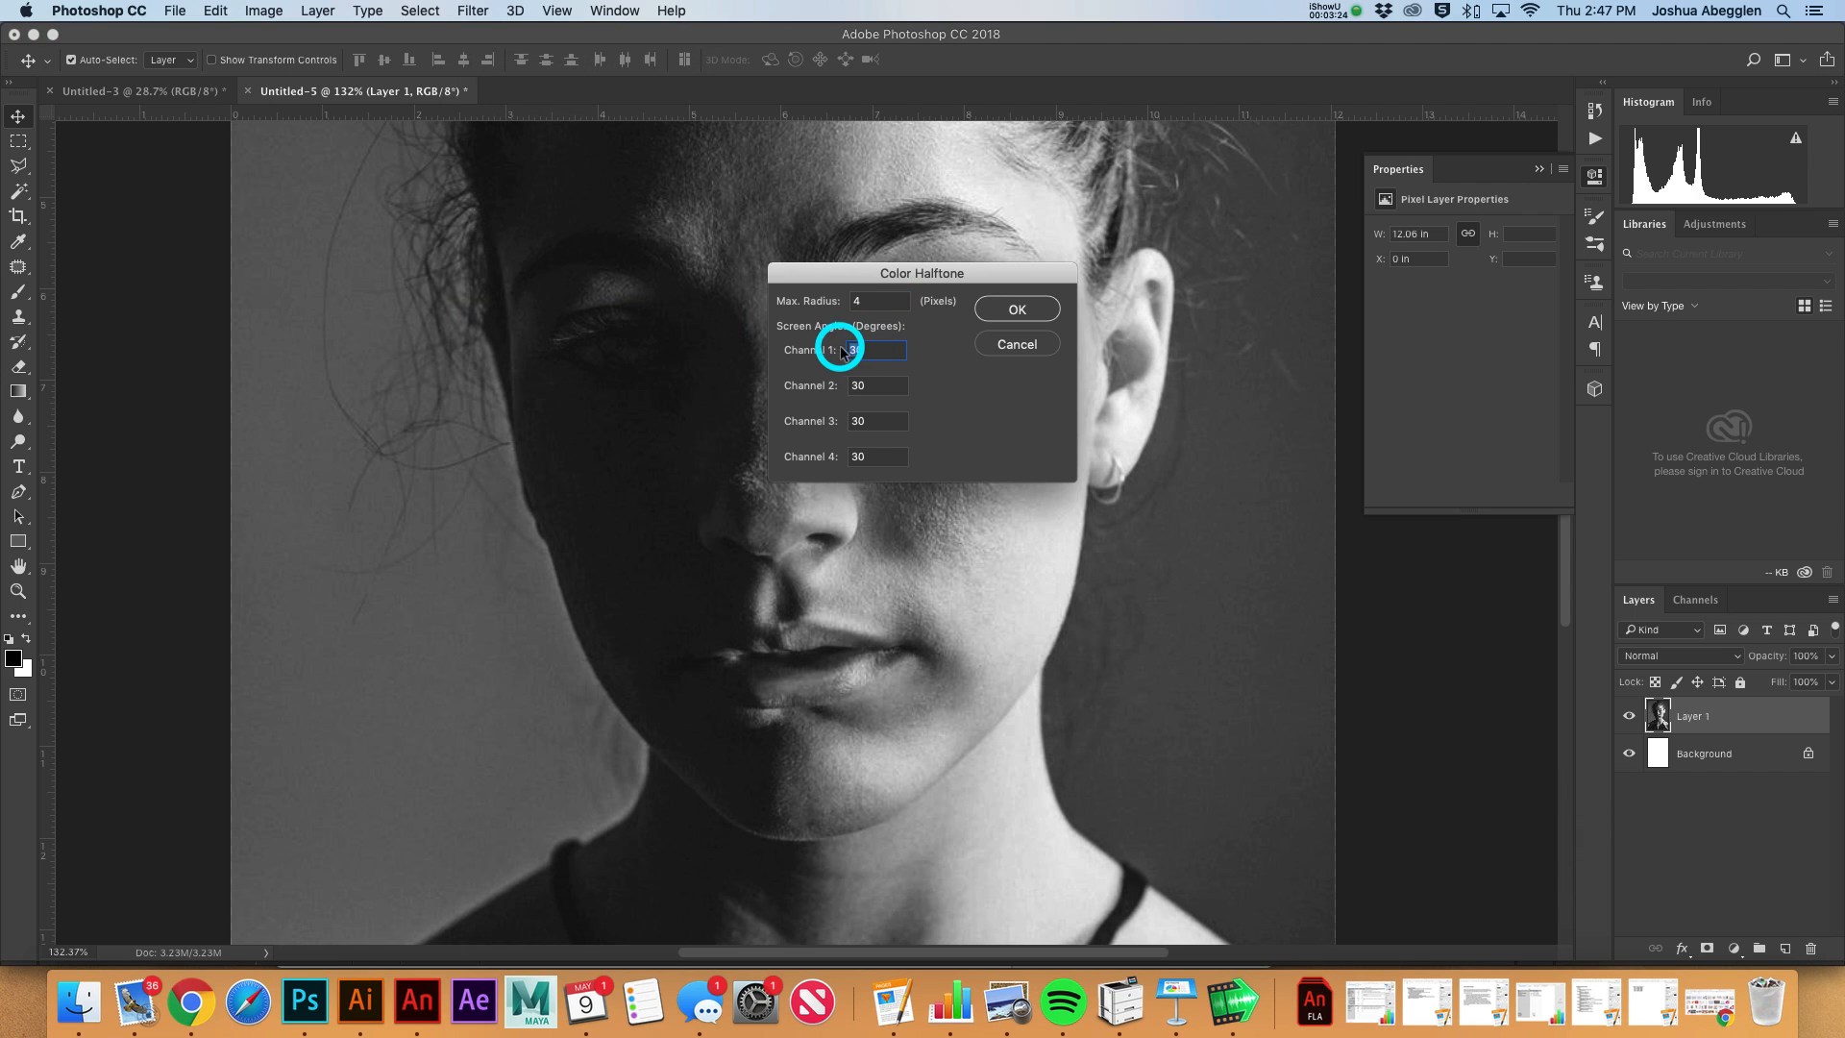
type("45")
key("Tab")
type("45")
key("Tab")
type("45")
key("Tab")
type("45")
key("Return")
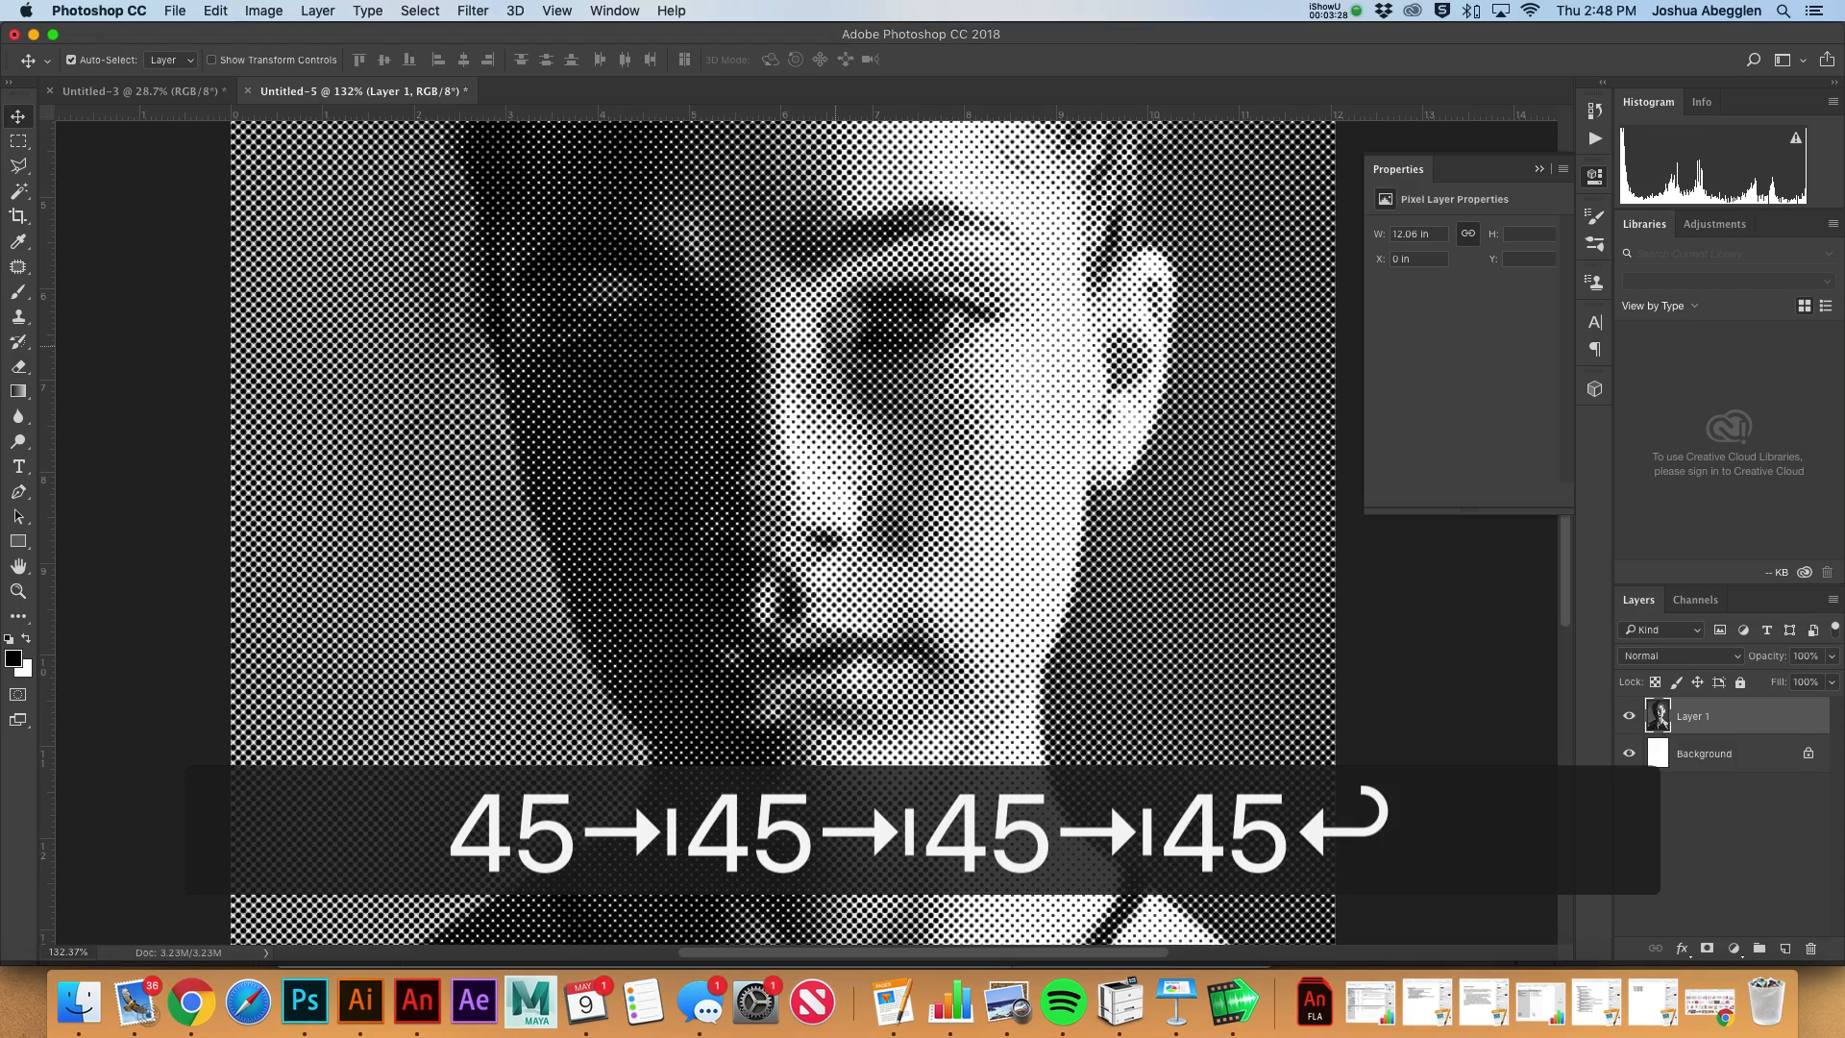
key("super")
key("super+minus")
key("super+minus")
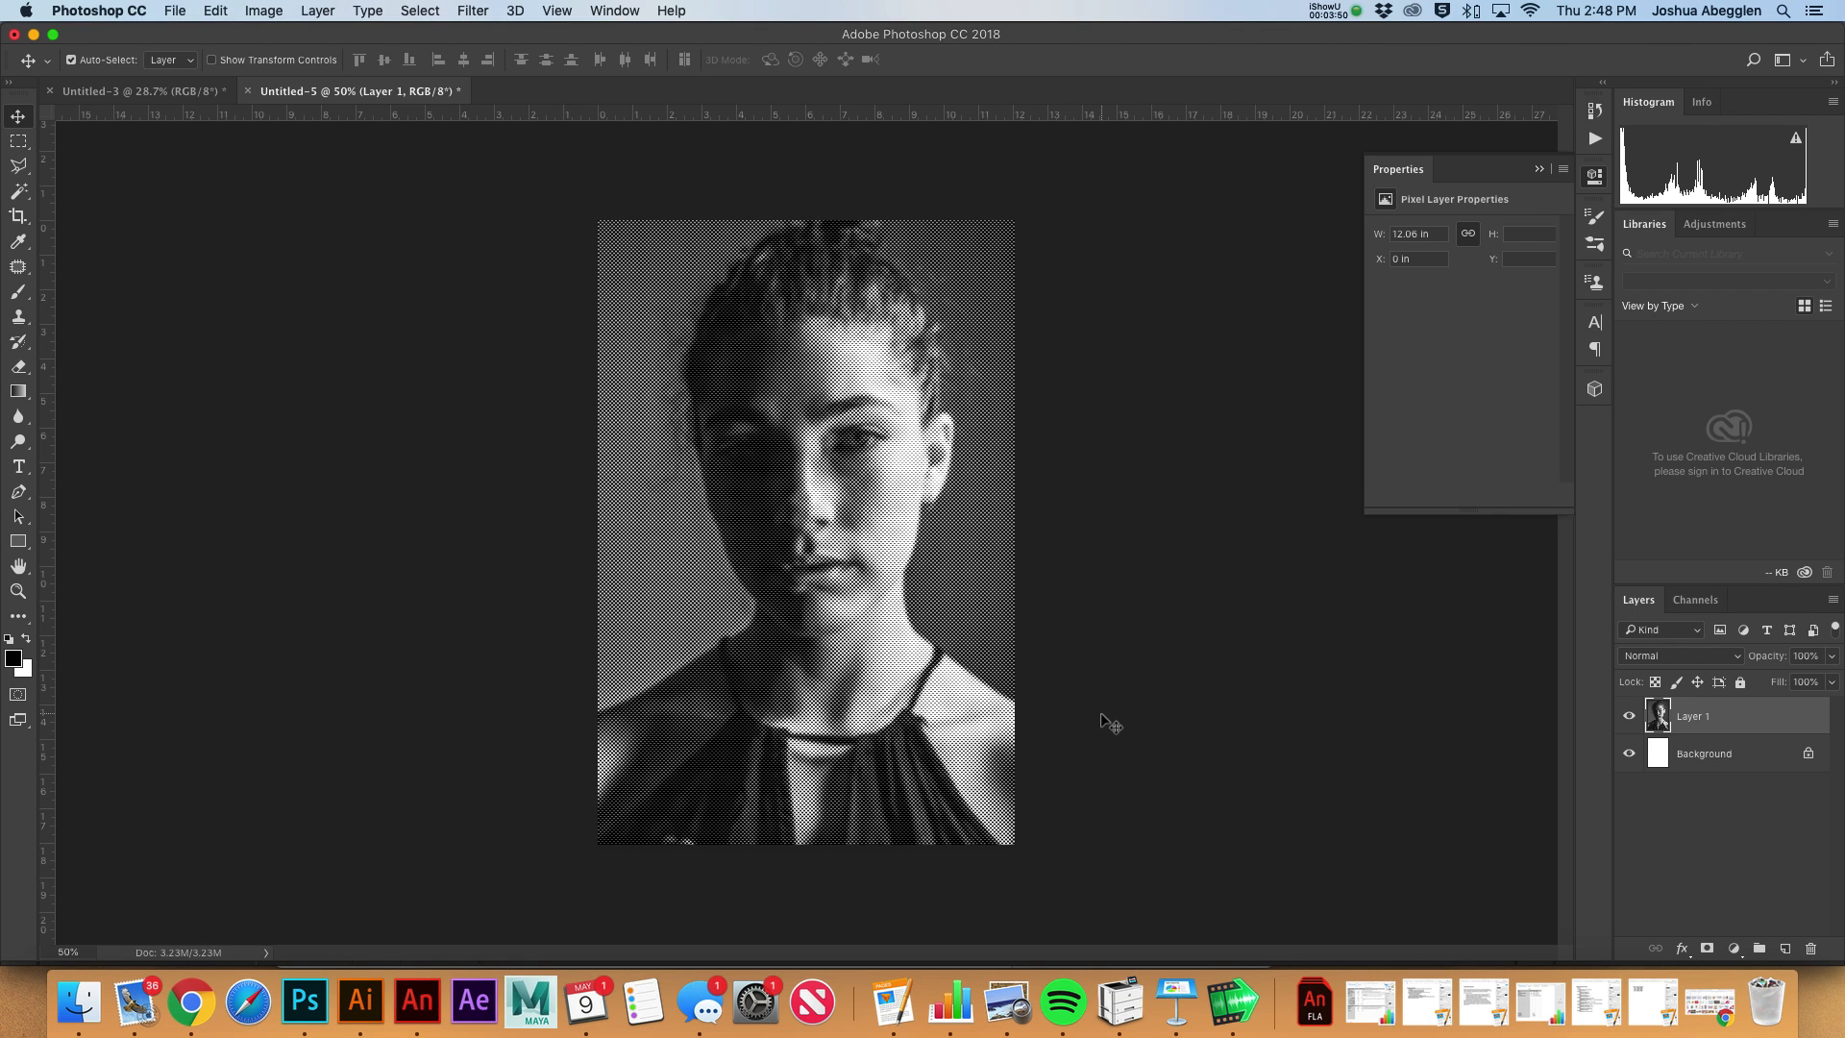
Select the entire canvas on Layer 1 and copy the halftone portrait
left_click(1749, 708)
key("super")
key("super+a")
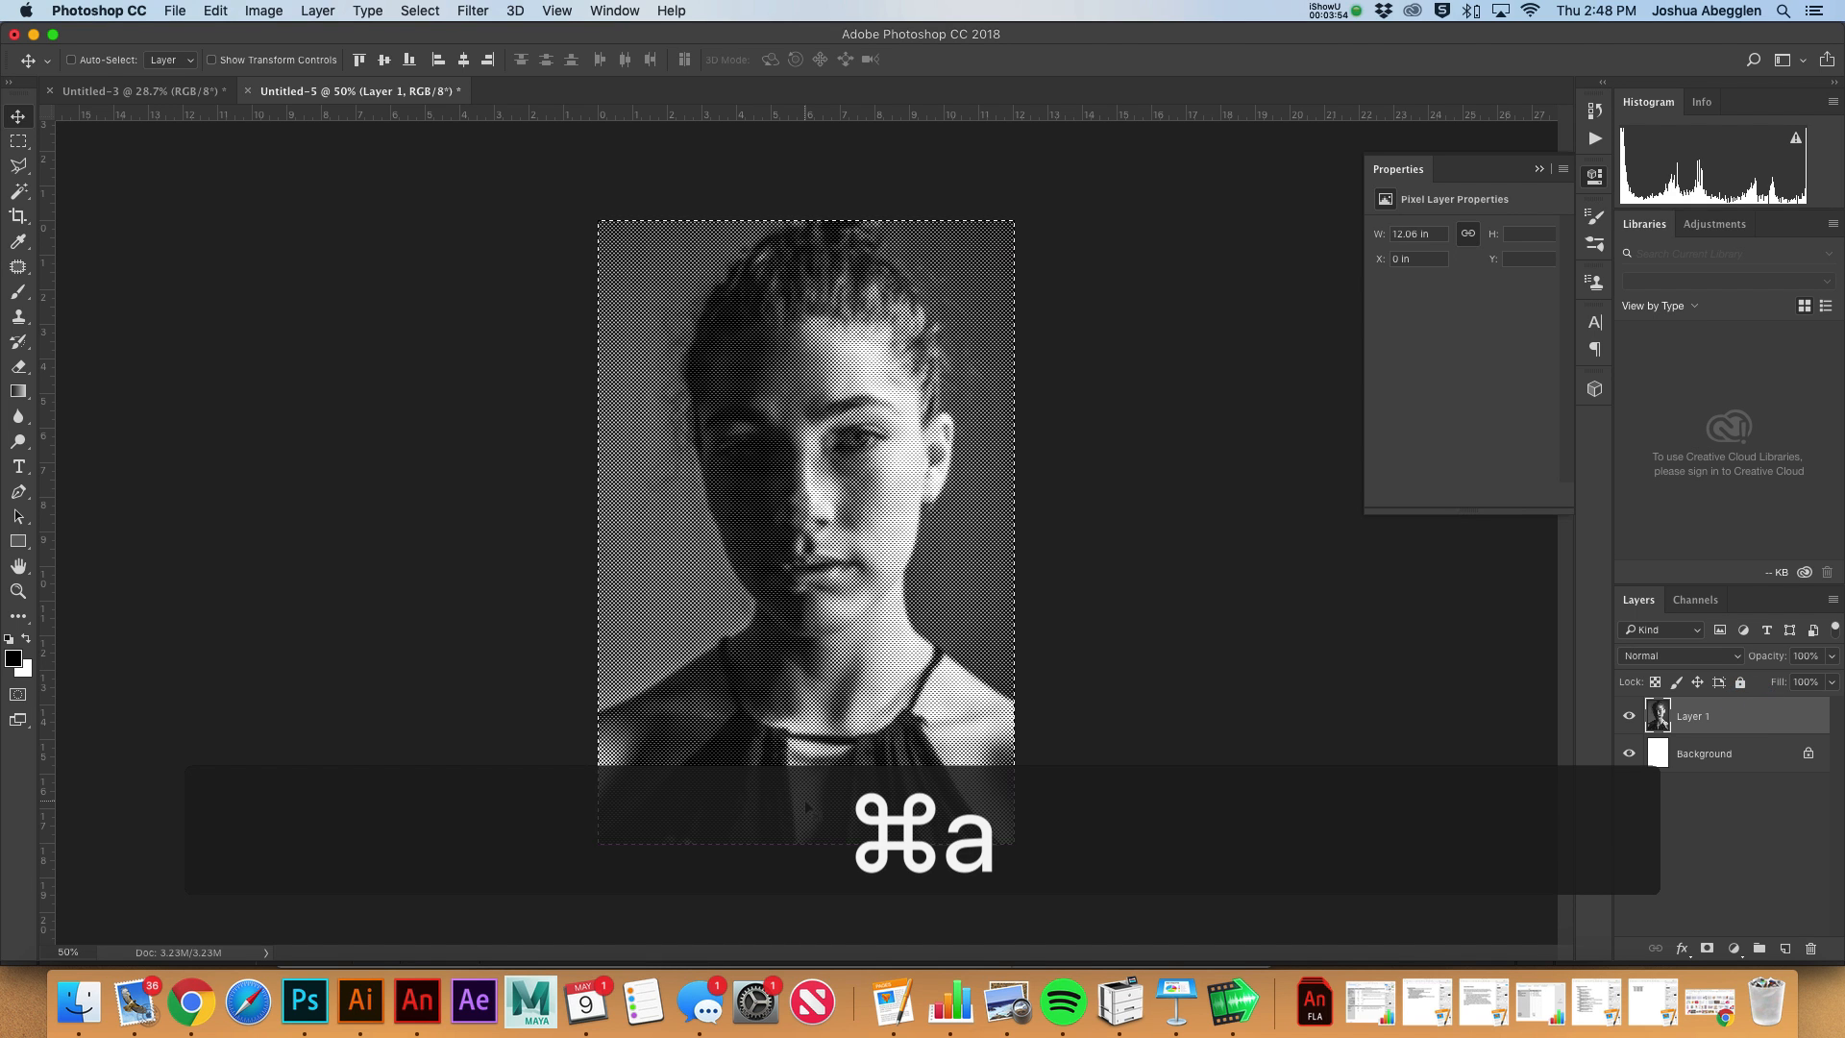
key("super+c")
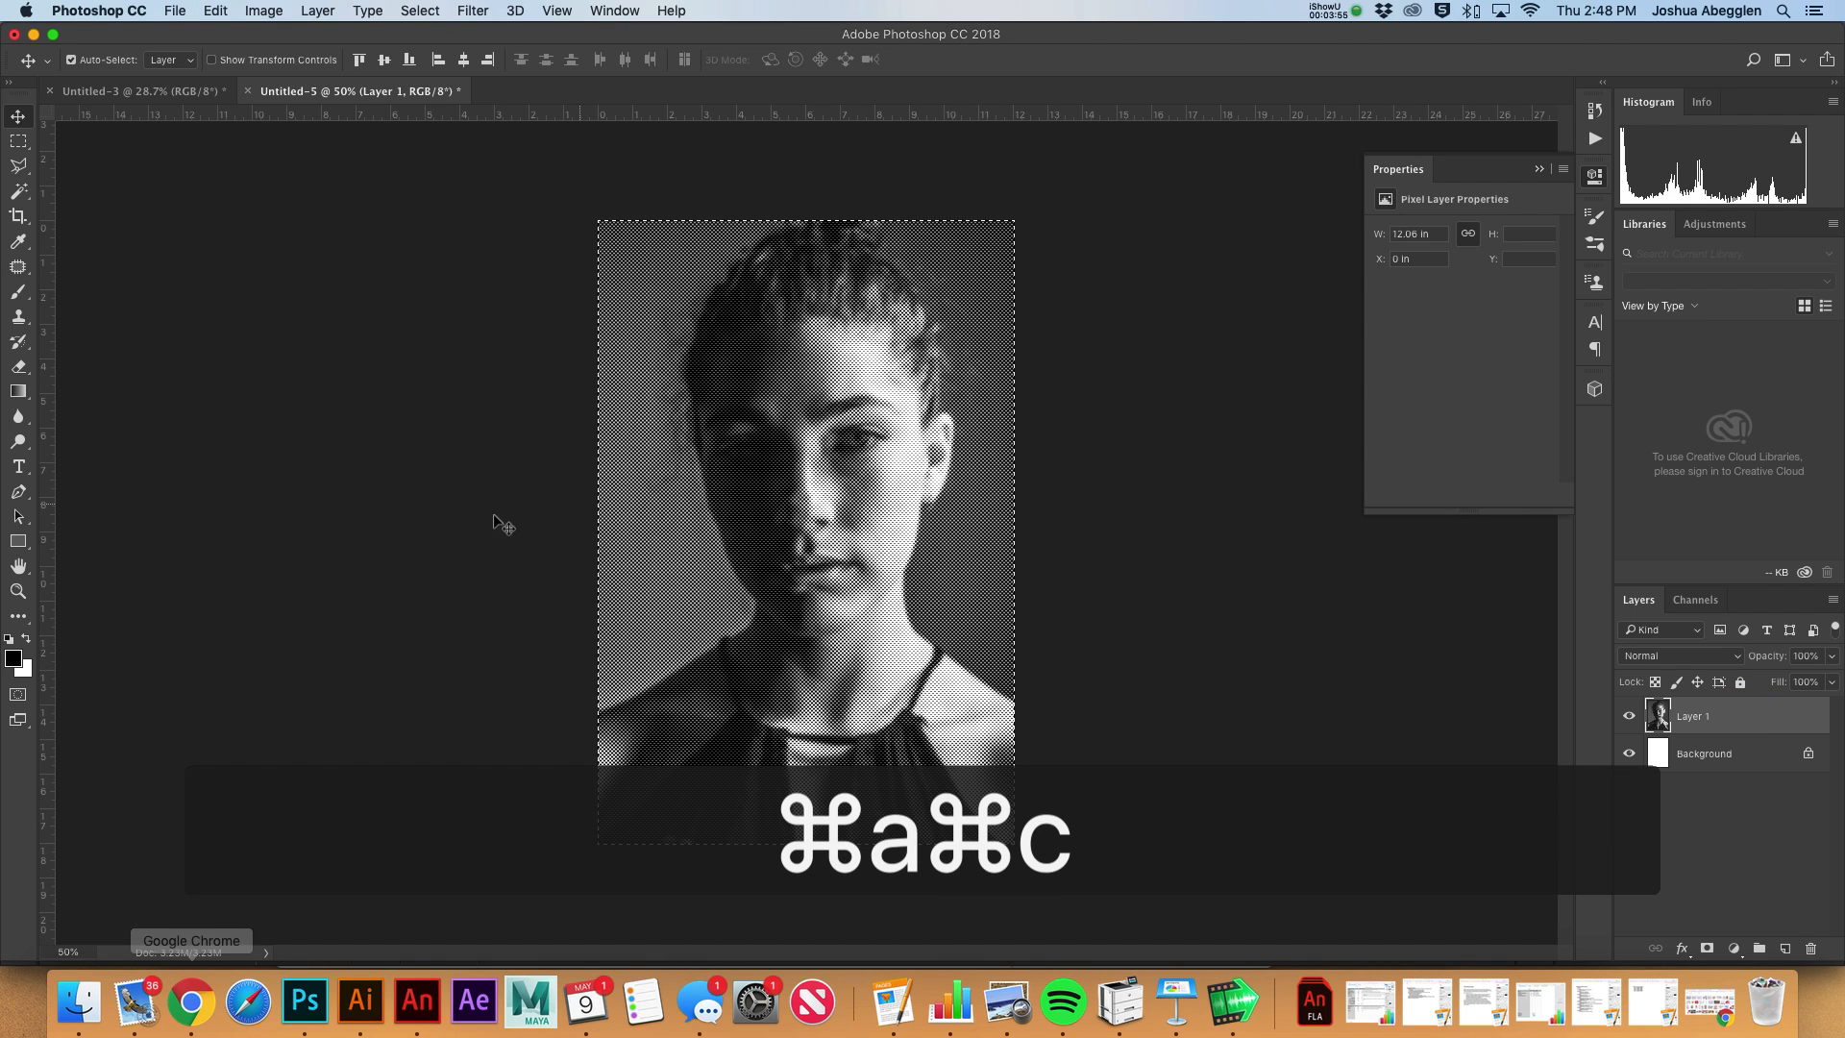
Create a new alpha channel and paste the copied halftone portrait into it
left_click(1695, 599)
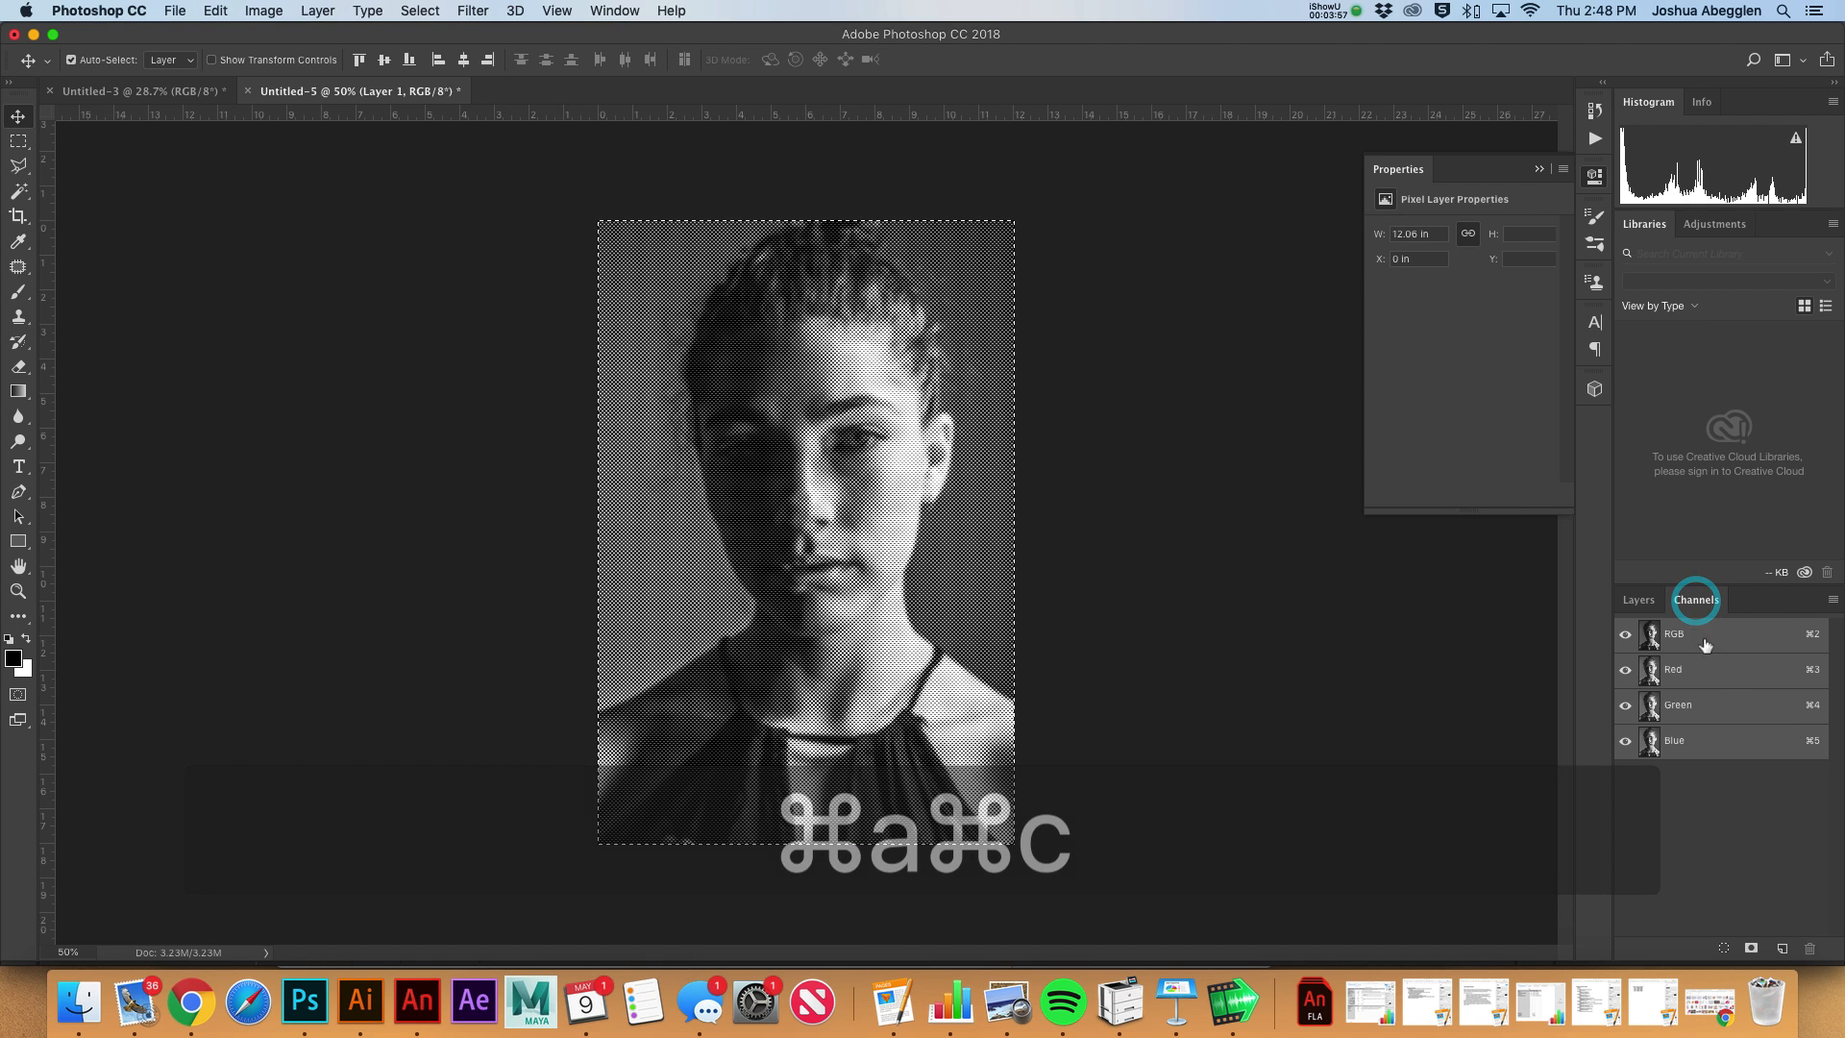
left_click(1781, 948)
key("super+f")
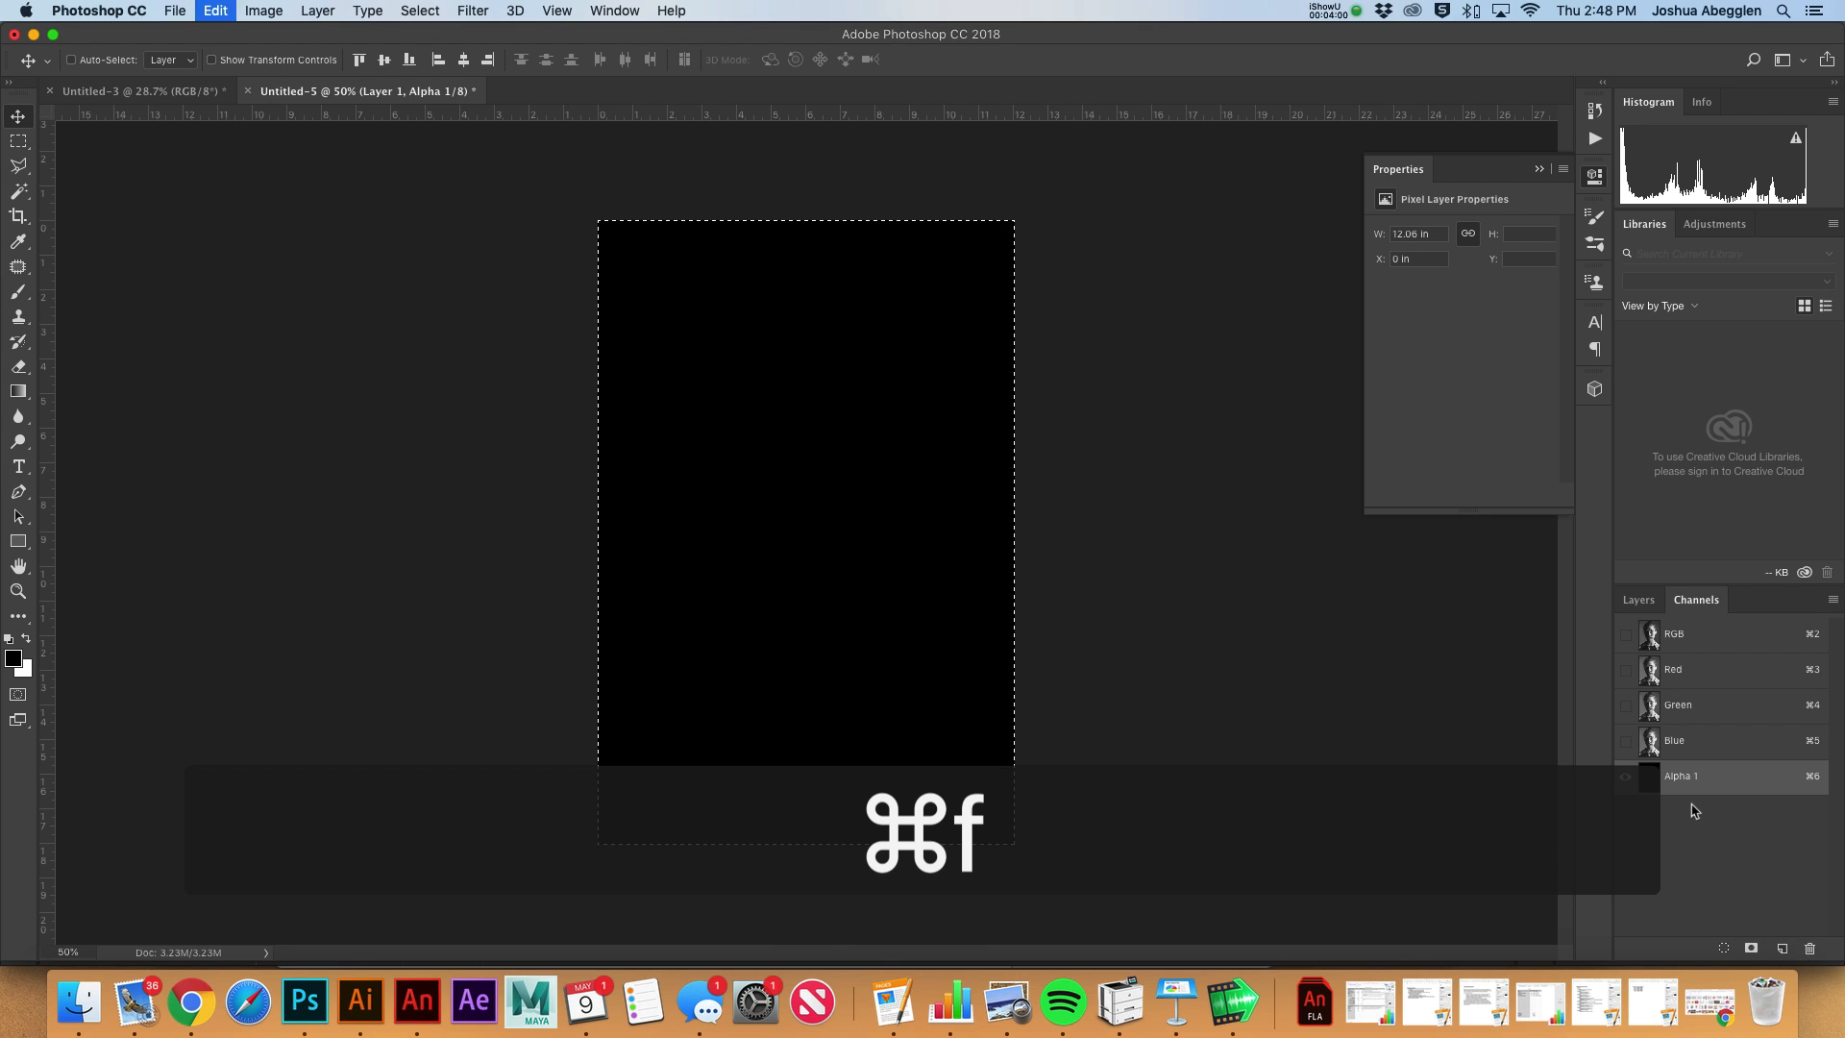
key("super+v")
key("Escape")
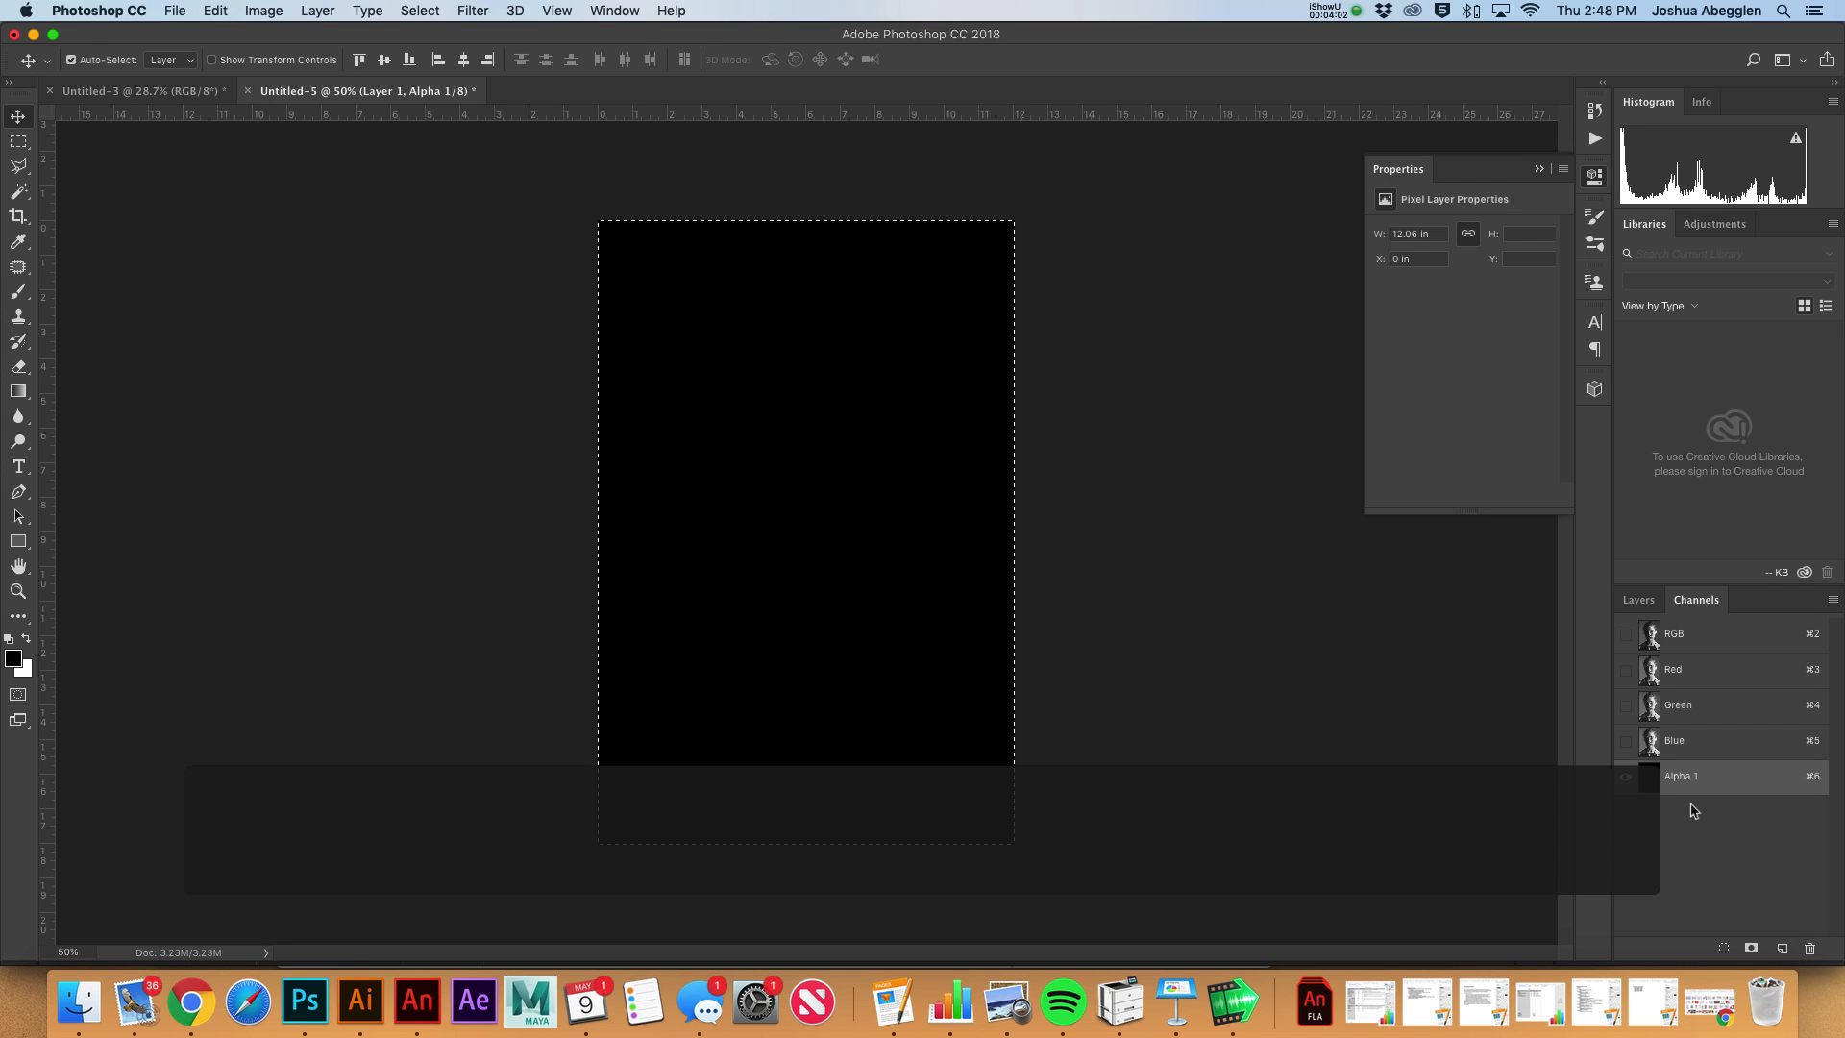
key("super+v")
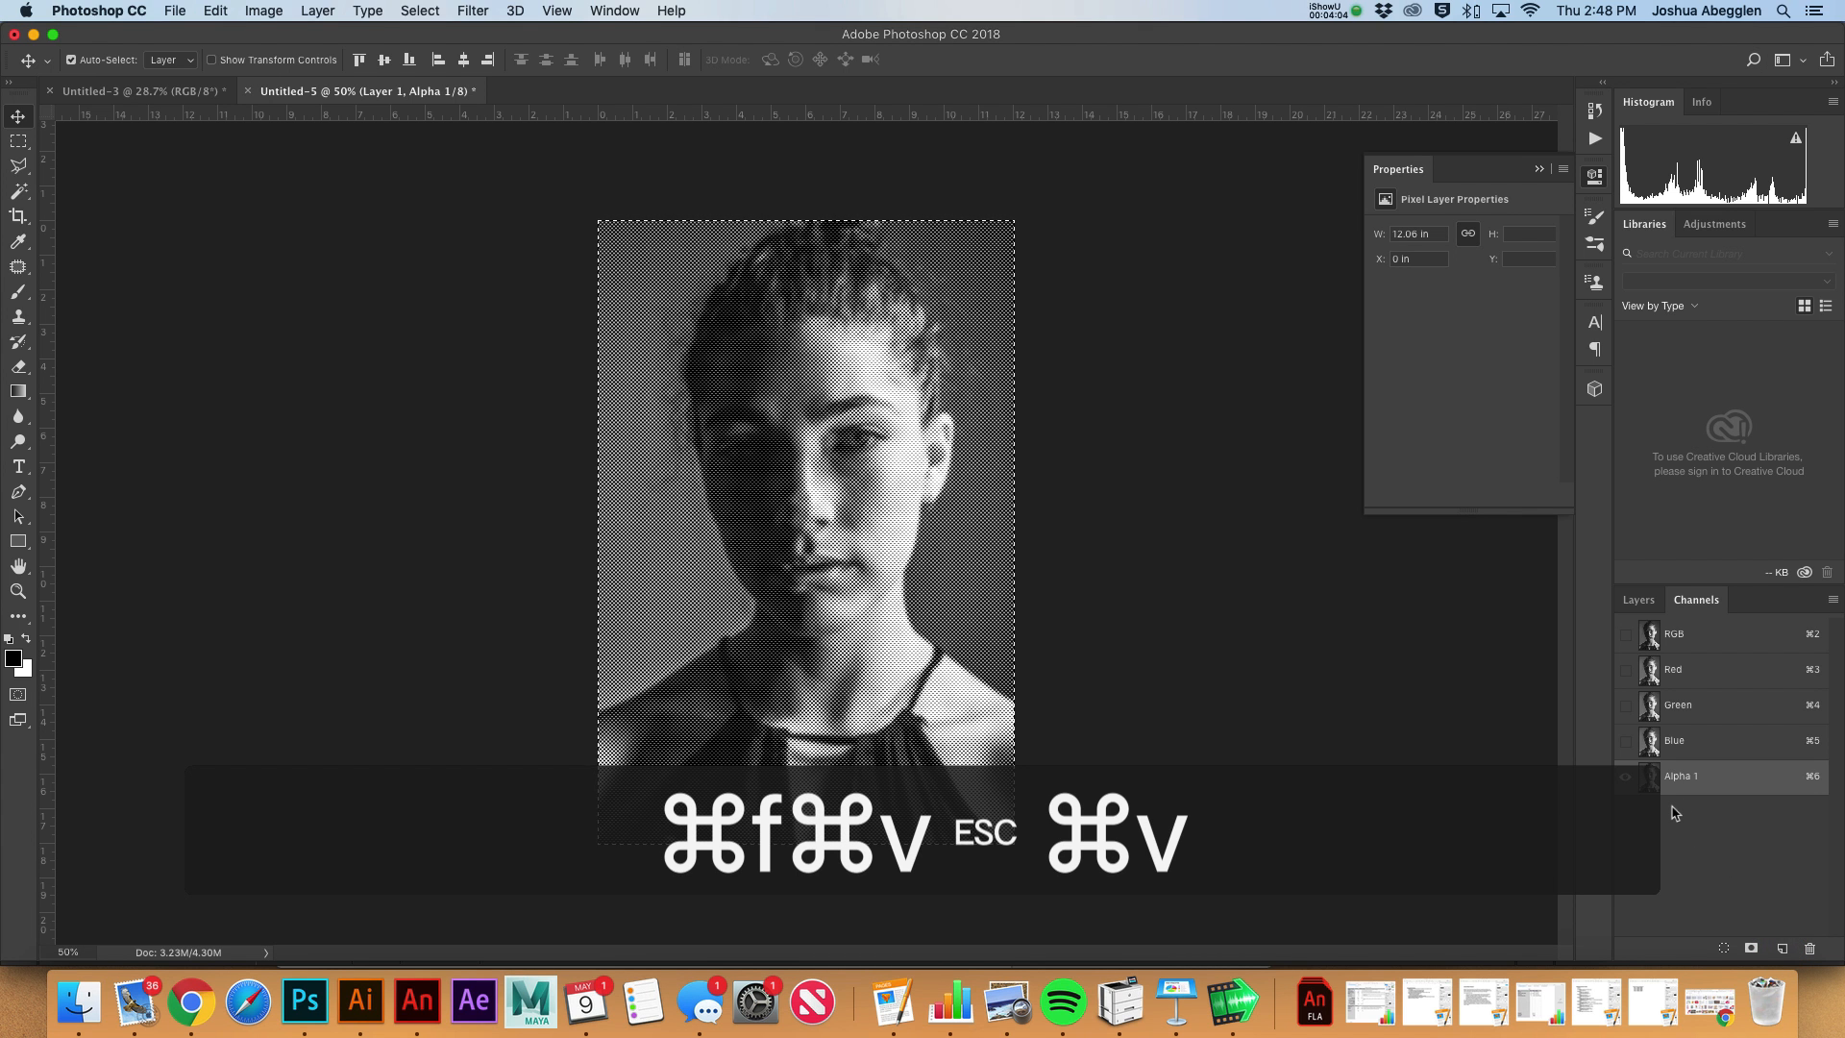
Show the RGB channels, hide Alpha 1, and load Alpha 1 as a selection
left_click(1627, 638)
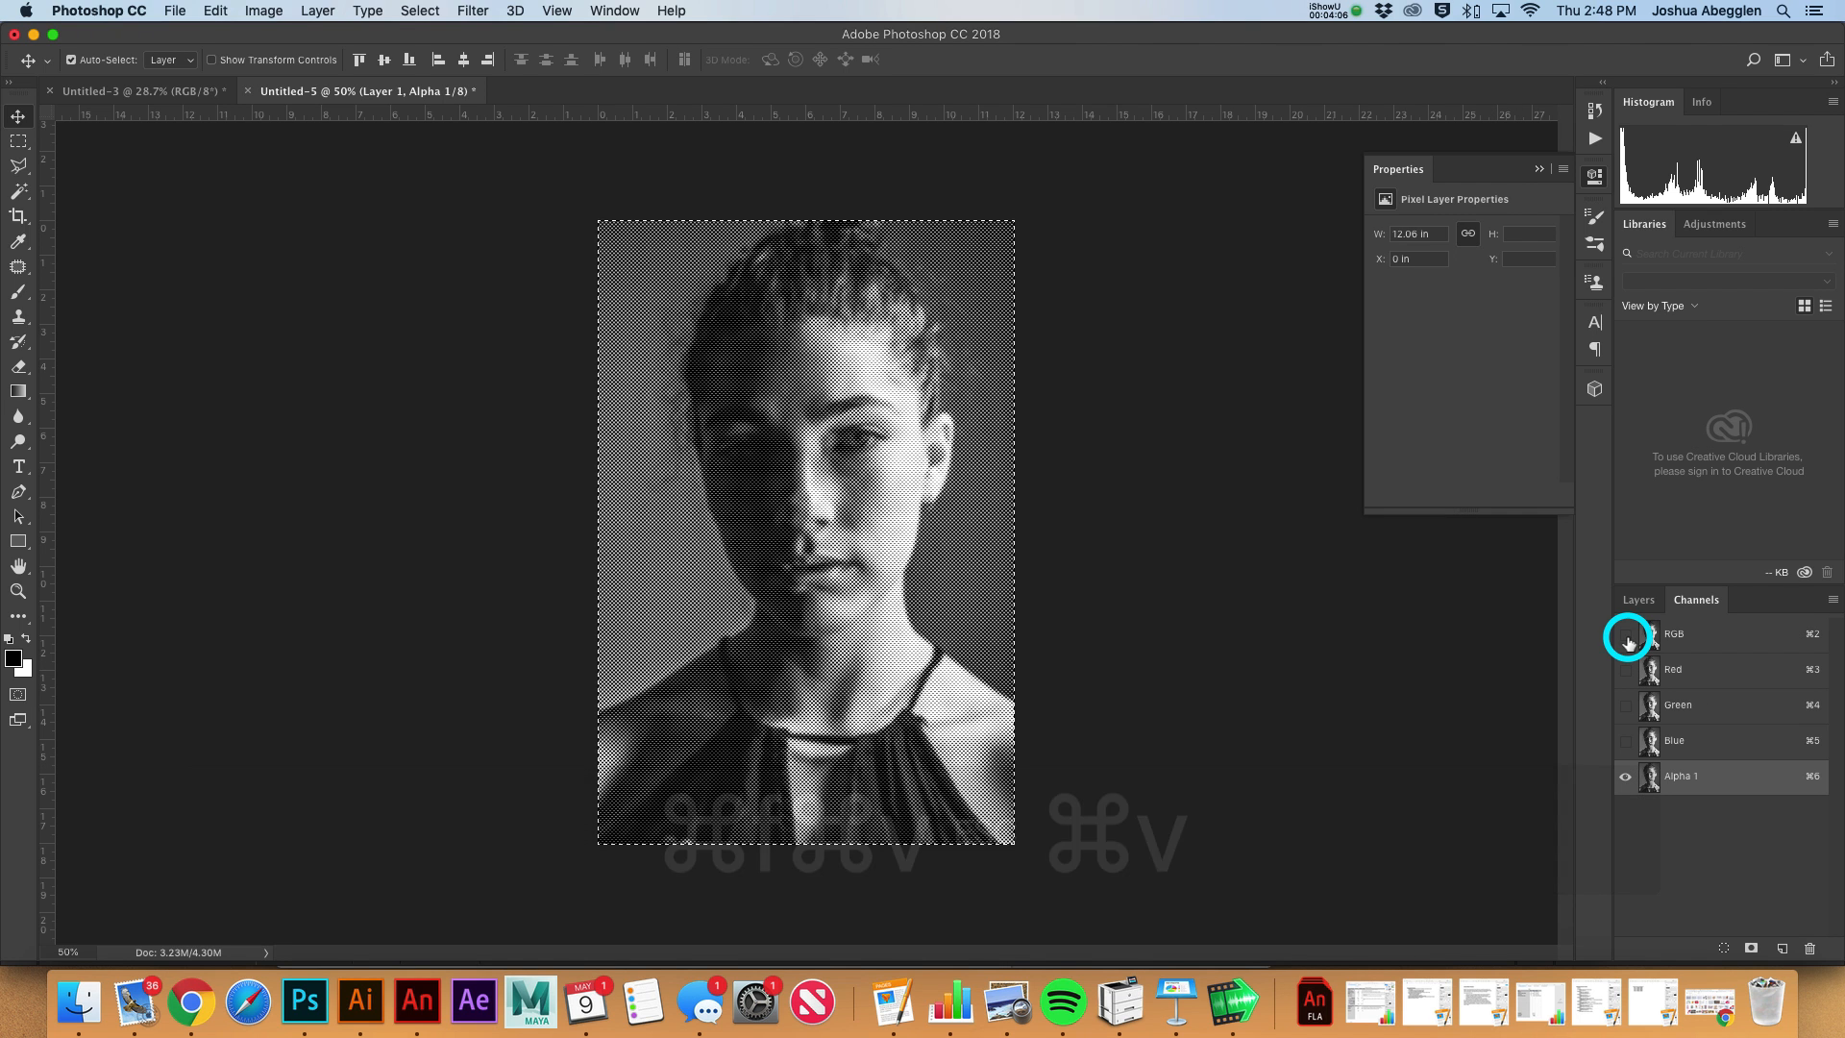
left_click(1624, 778)
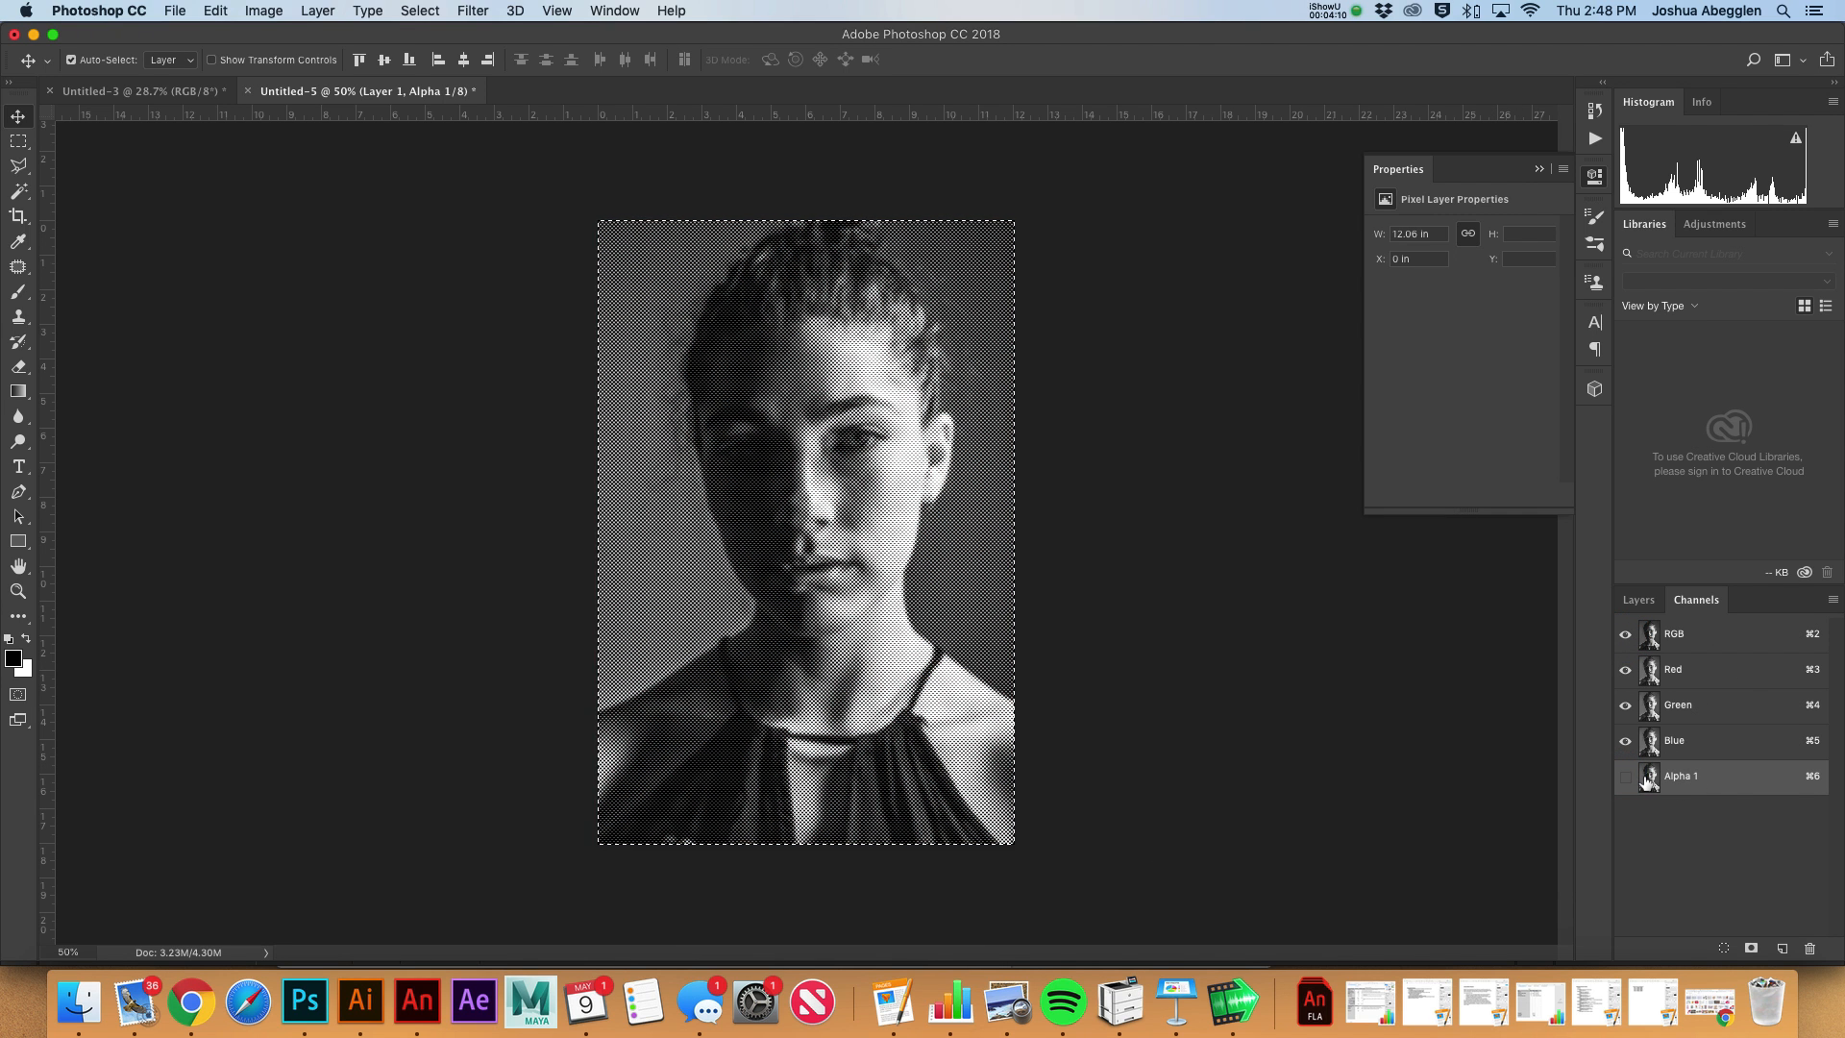
left_click(1647, 776, "super")
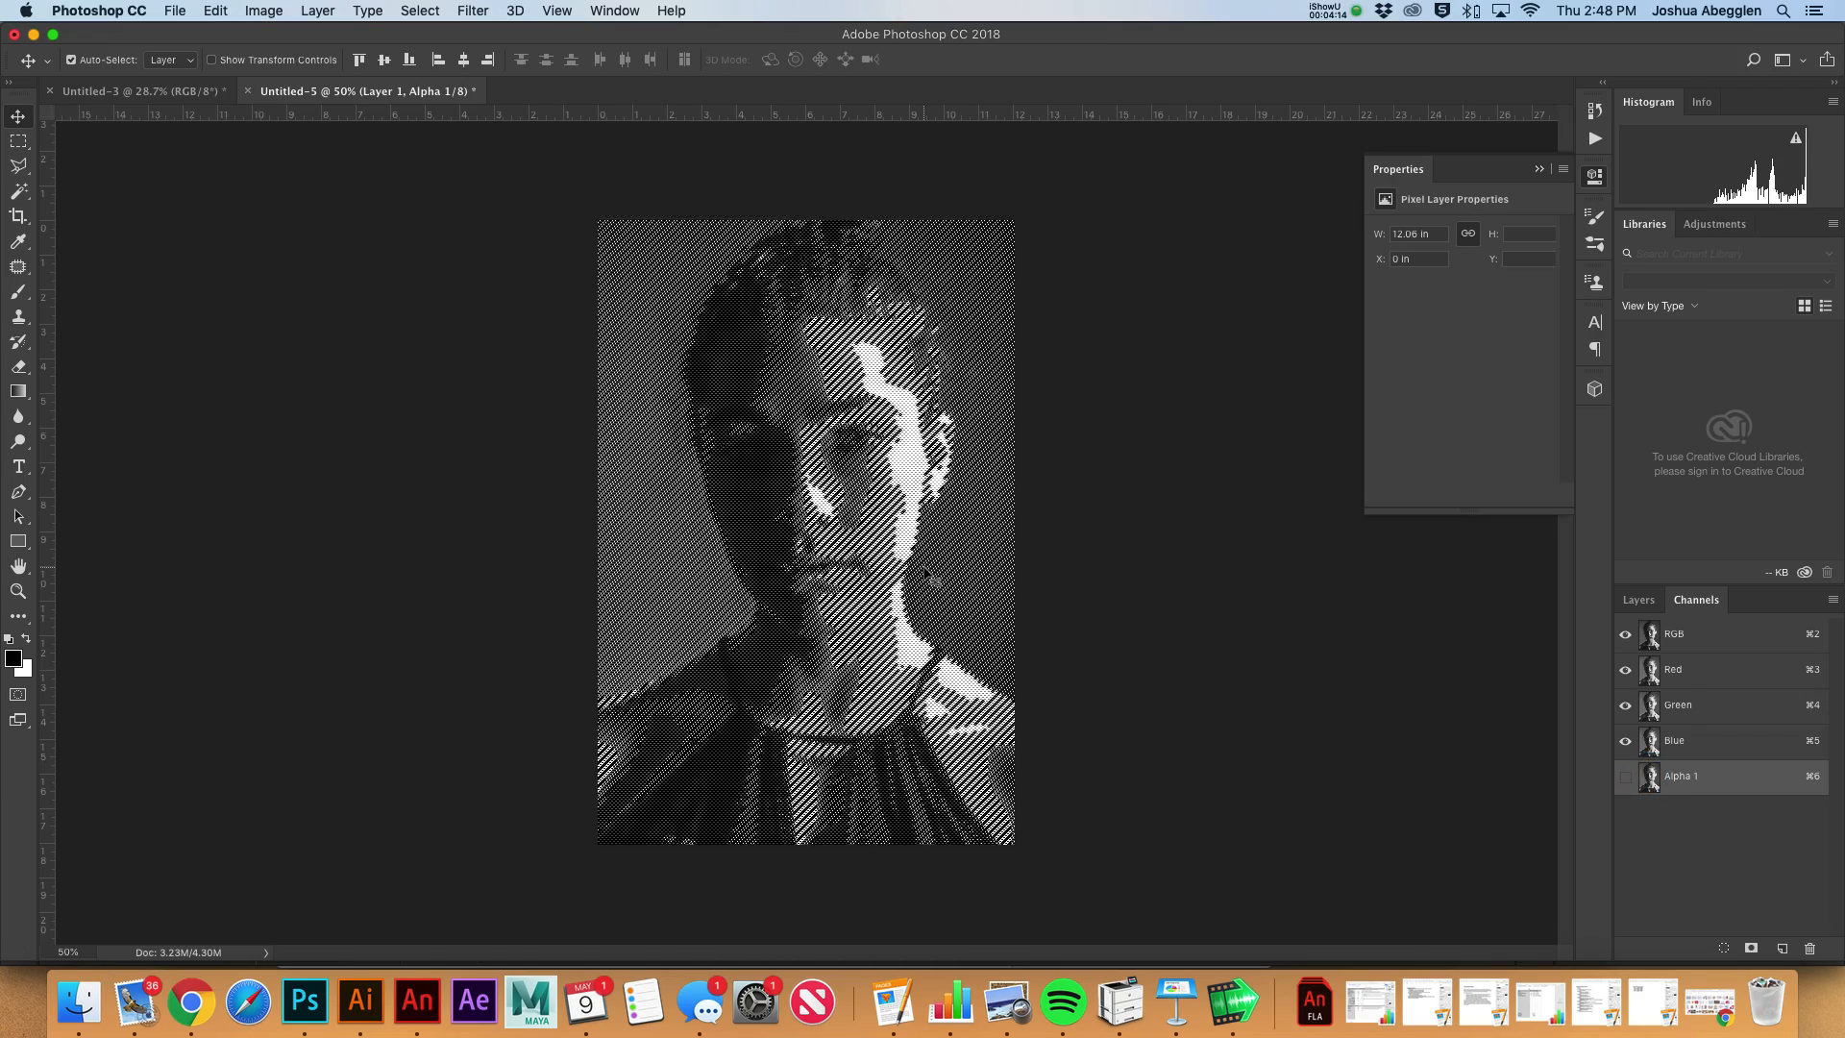
scroll(928, 574, "up", 8)
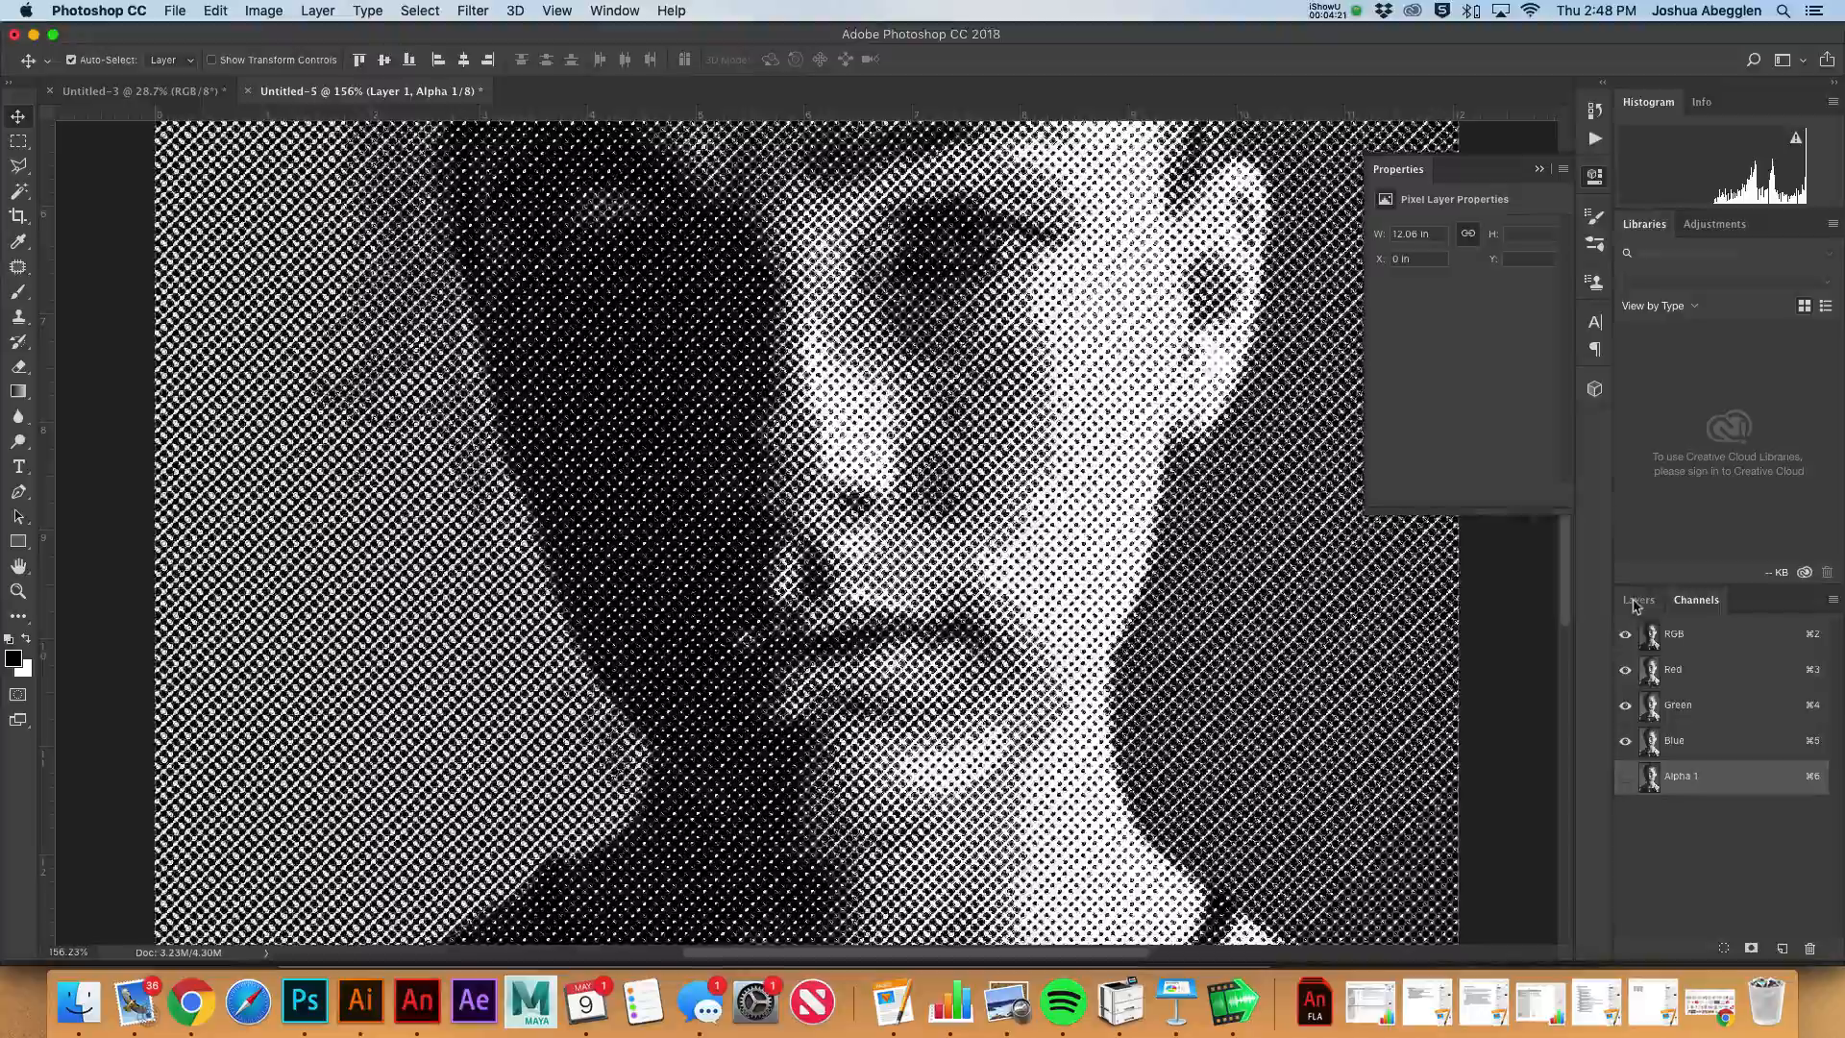
Hide Layer 1, add a new empty layer above it, and invert the selection to target the dark dots
left_click(1636, 600)
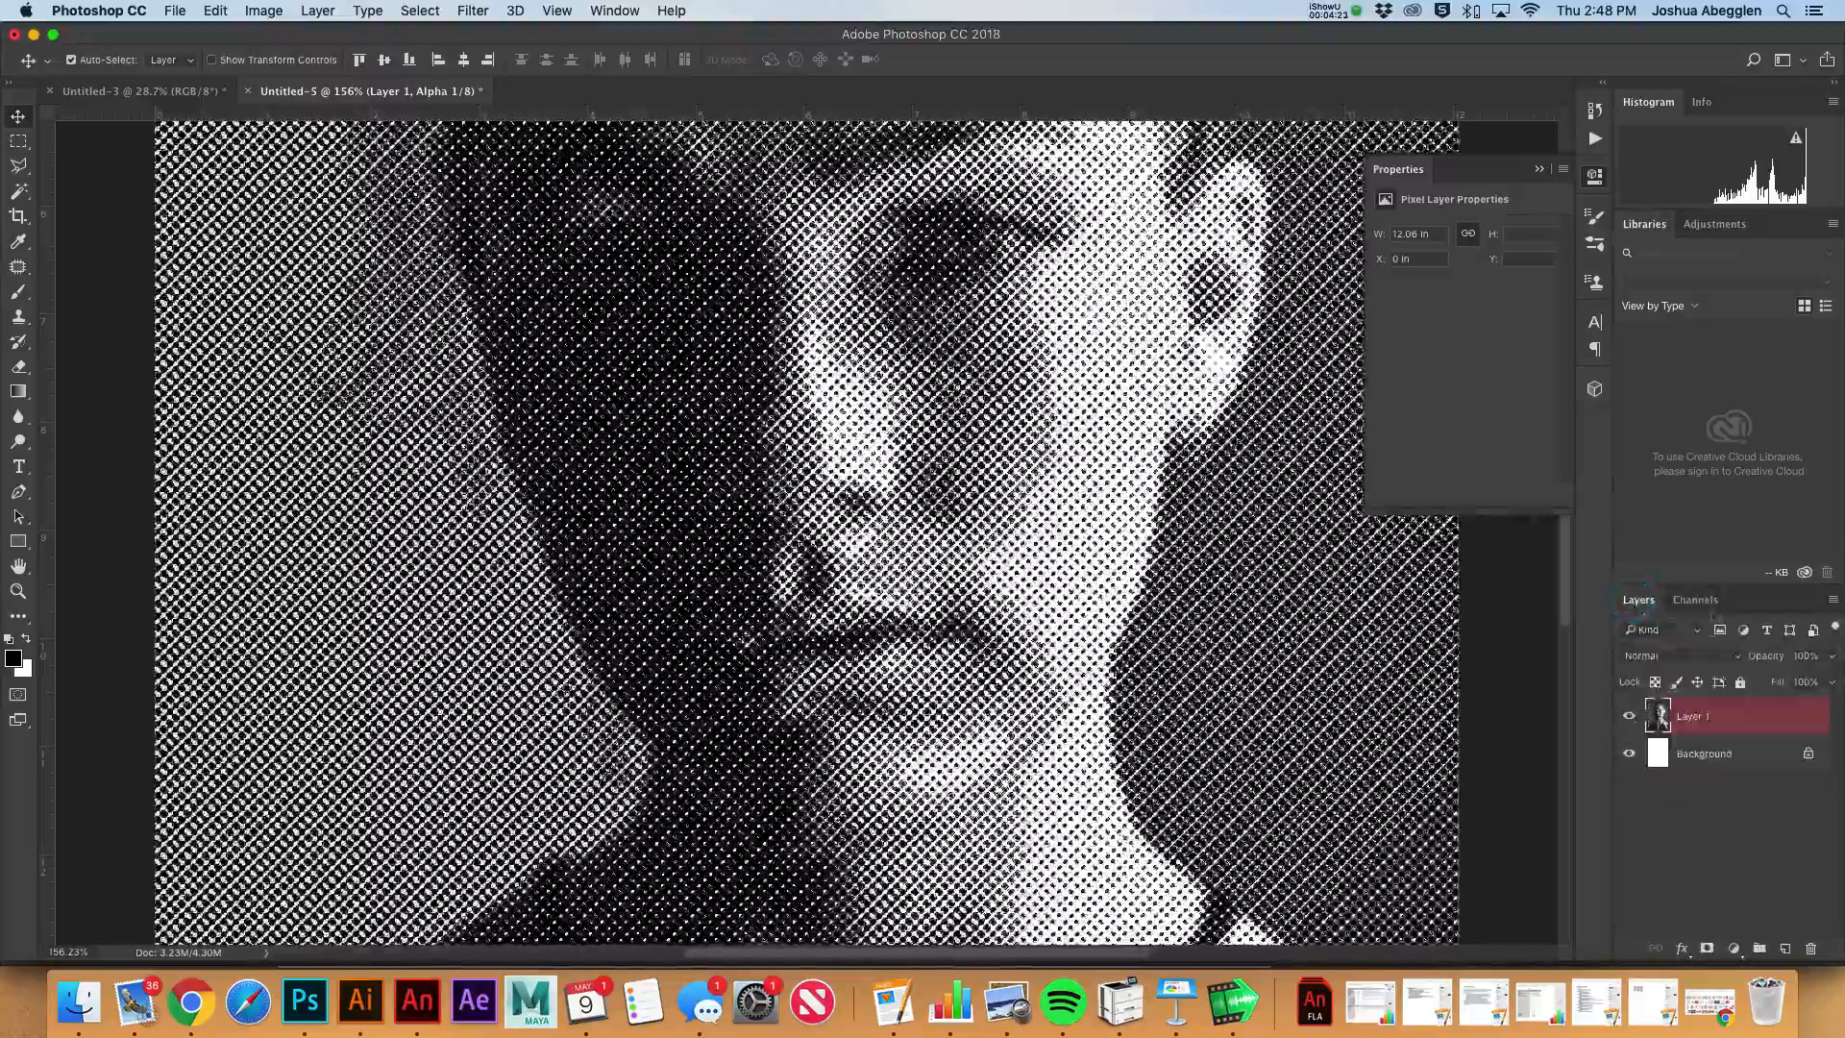
left_click(1696, 600)
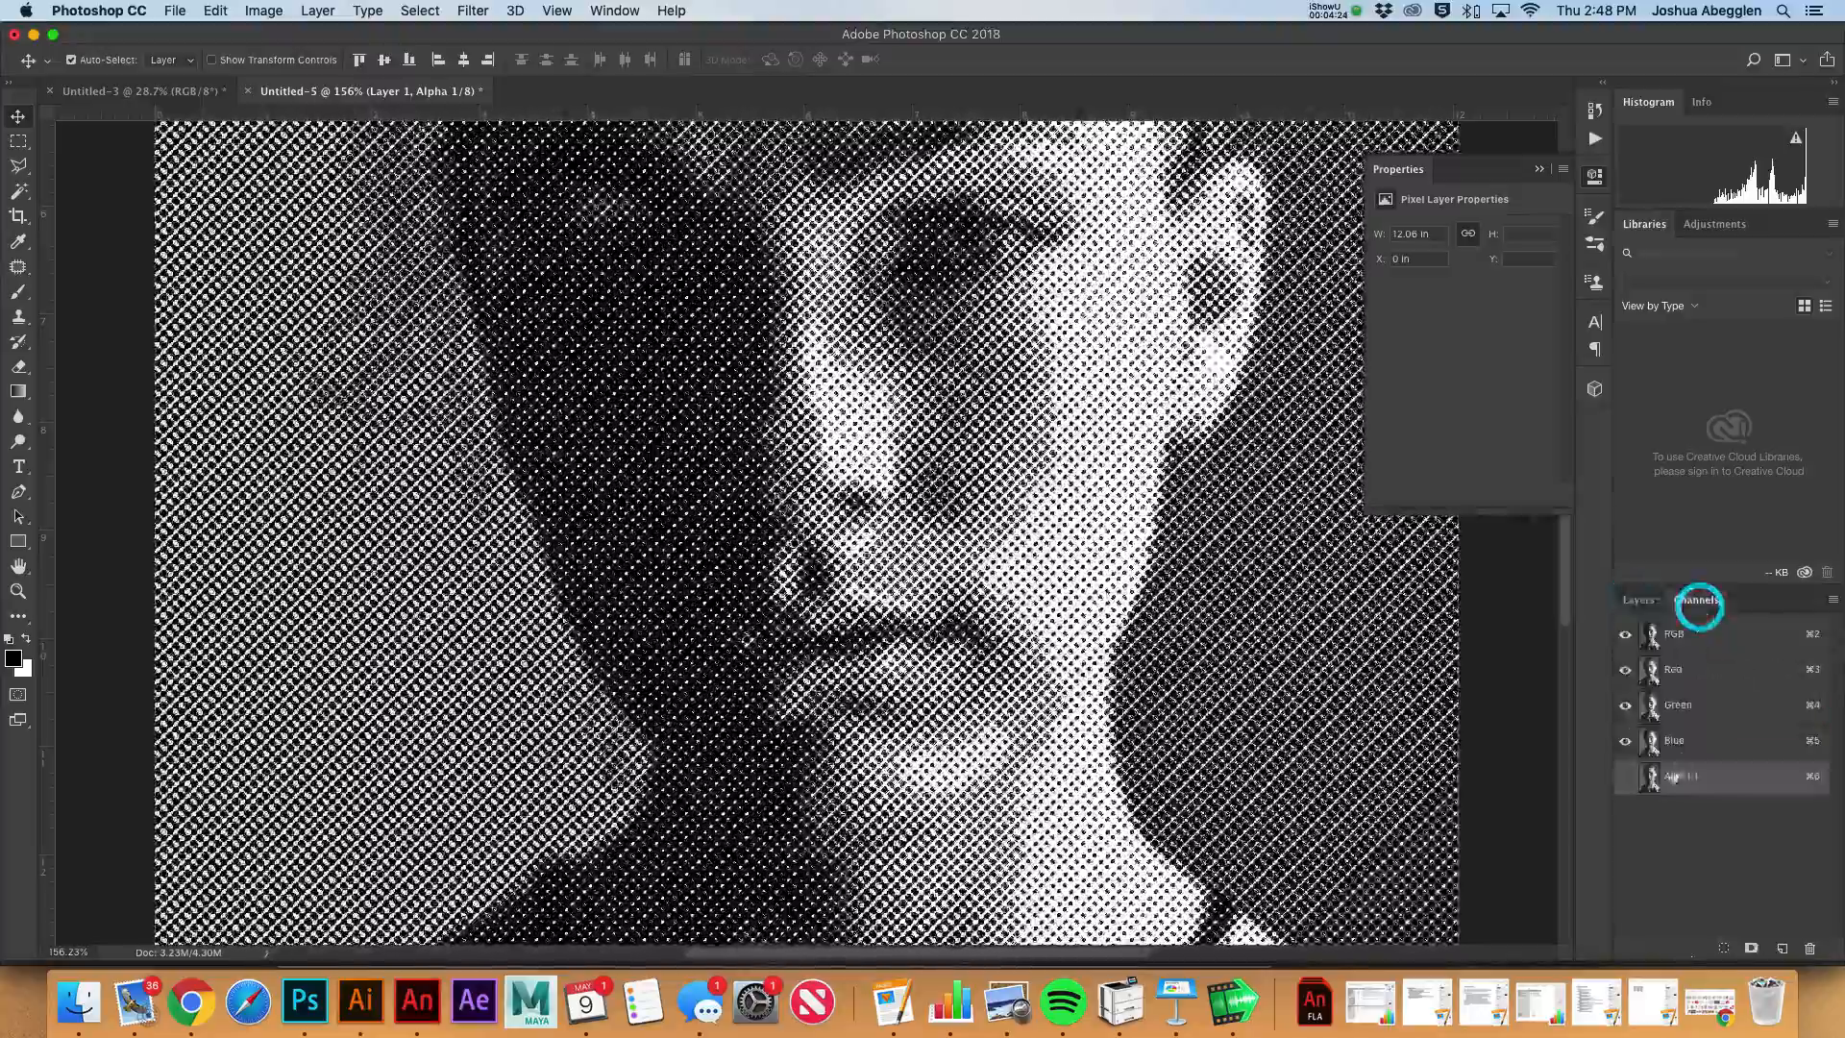
left_click(1638, 598)
left_click(1628, 716)
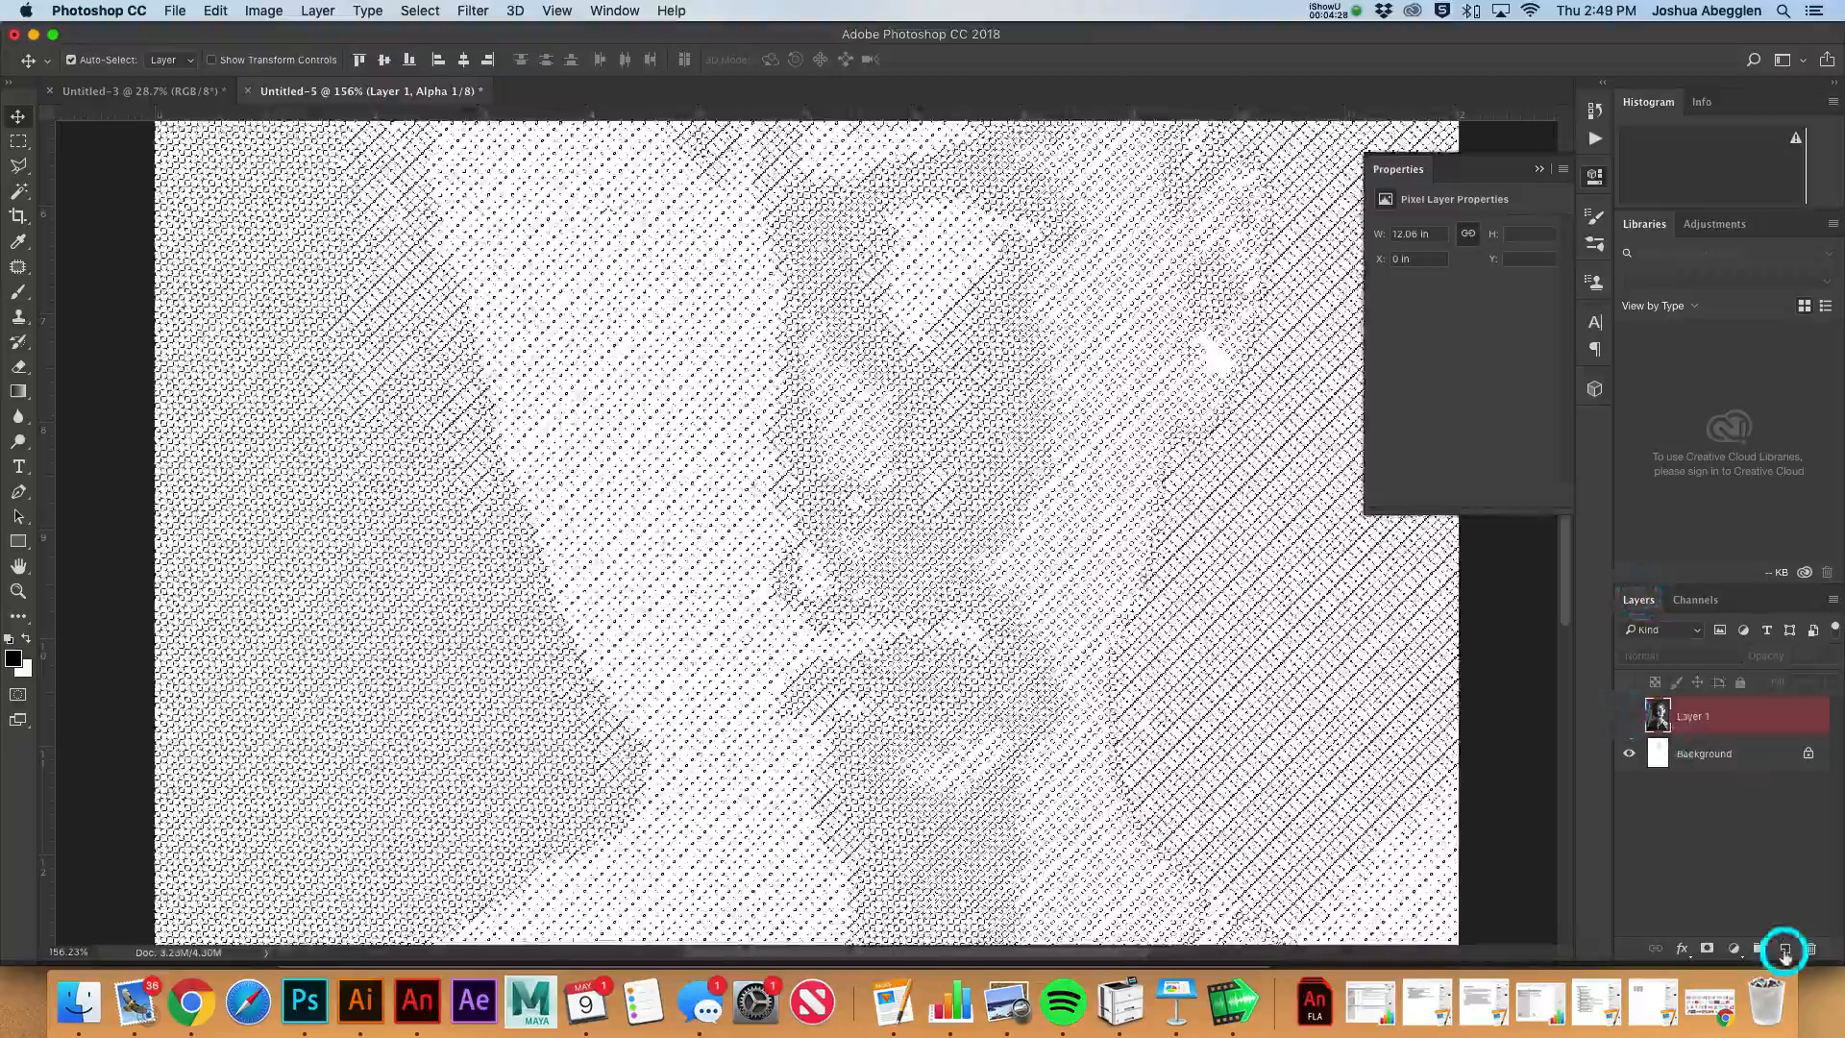
left_click(1784, 948)
key("super+shift+i")
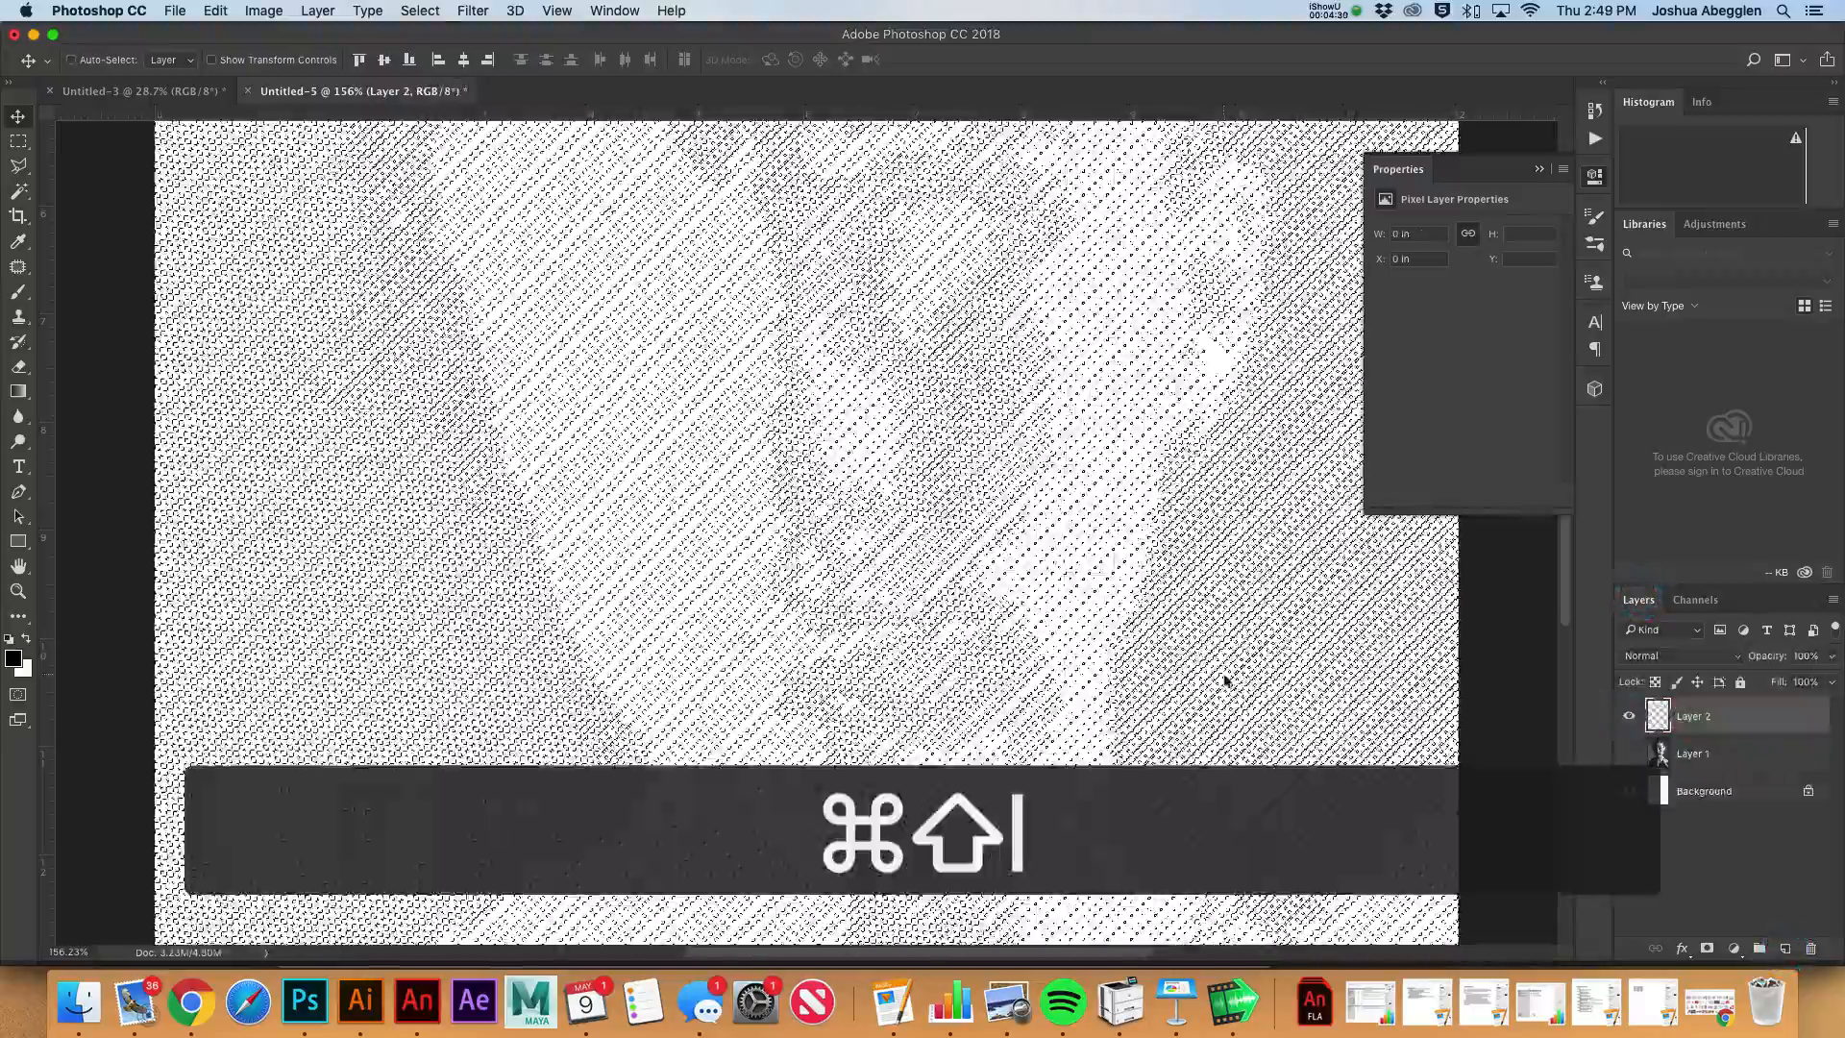
Fill the selected dots on Layer 2 with a dark red foreground color and deselect, keeping Layer 1 hidden
key("super+minus")
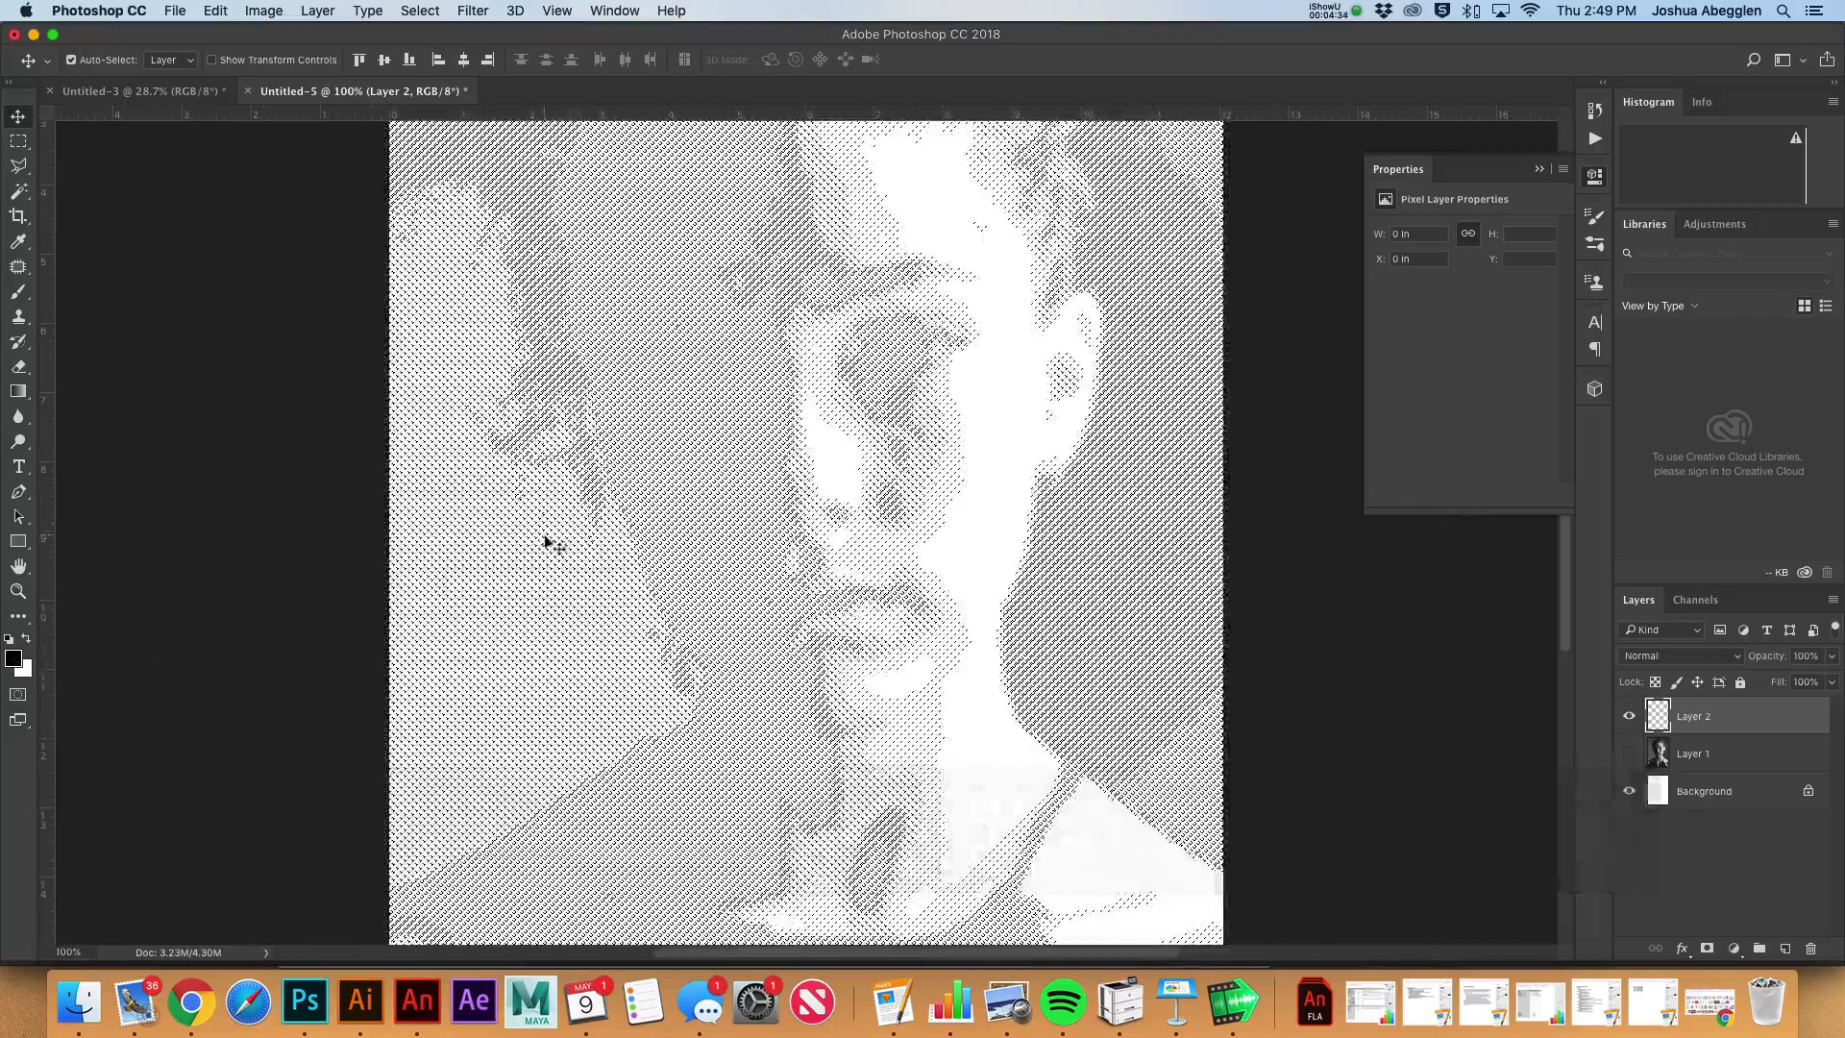
left_click(13, 659)
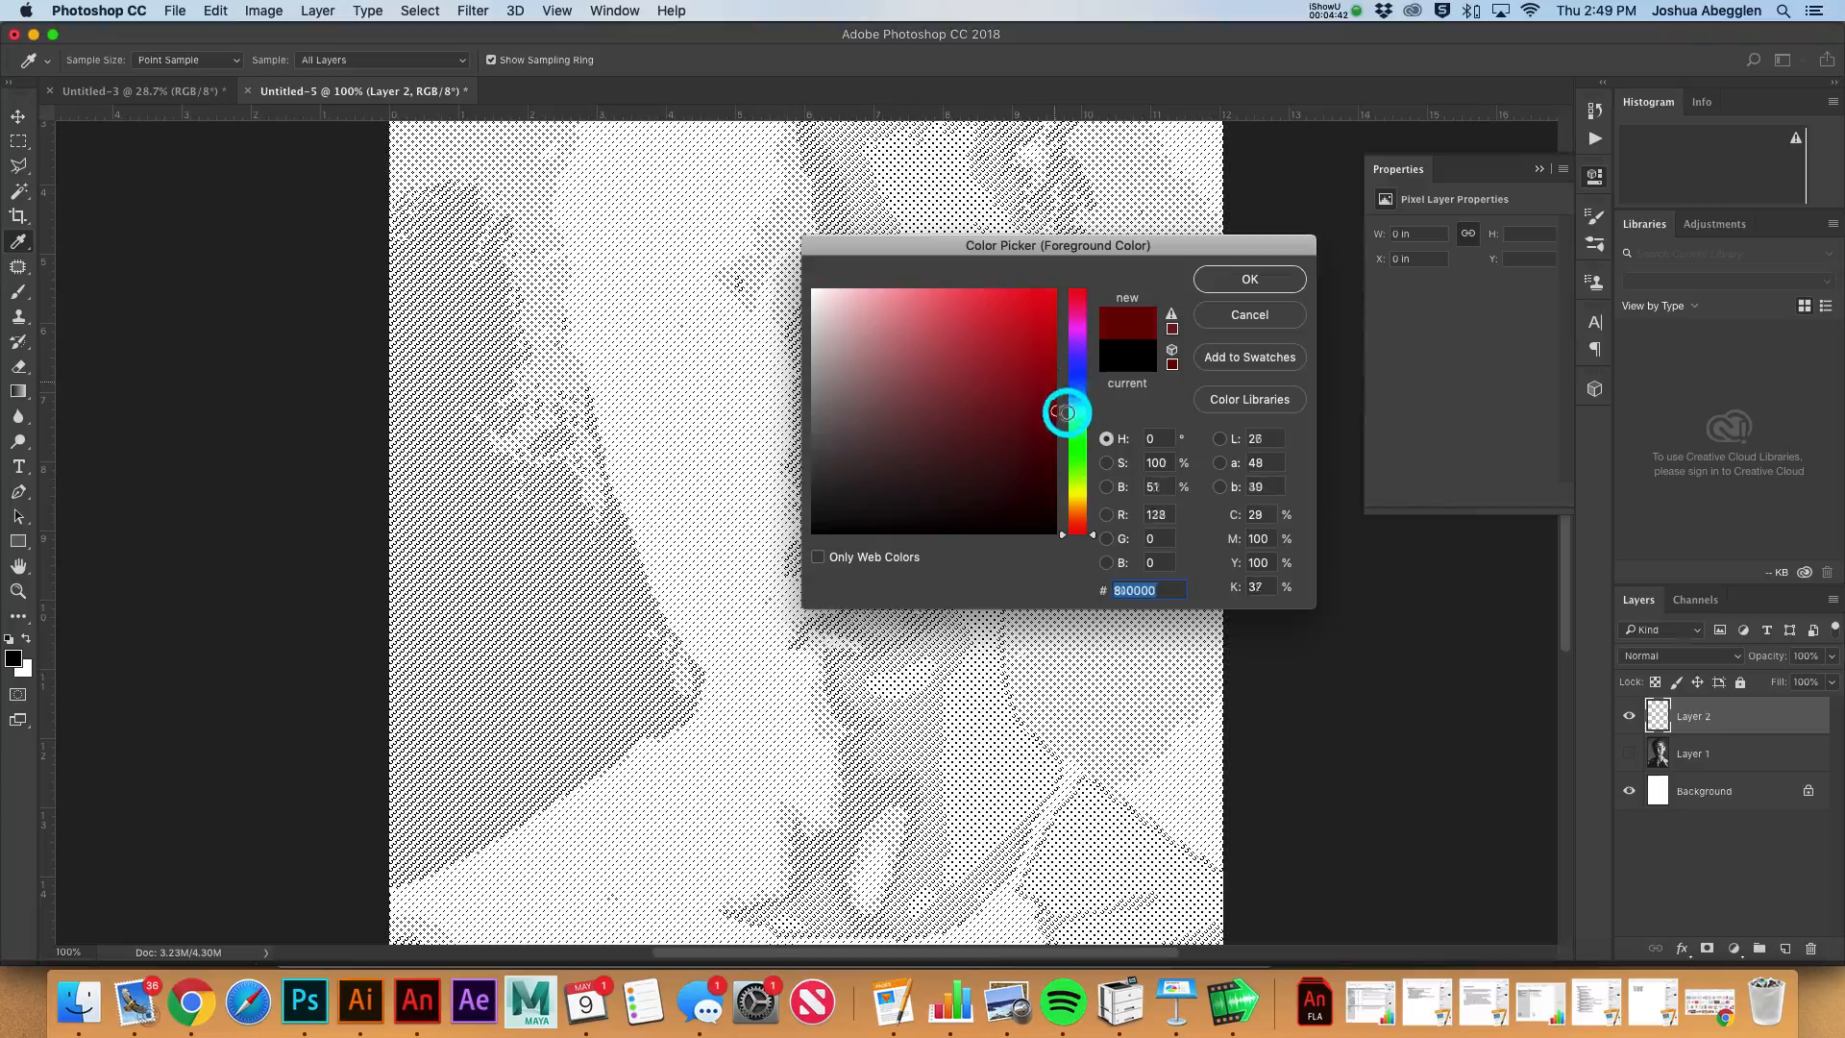
left_click(1251, 277)
key("v")
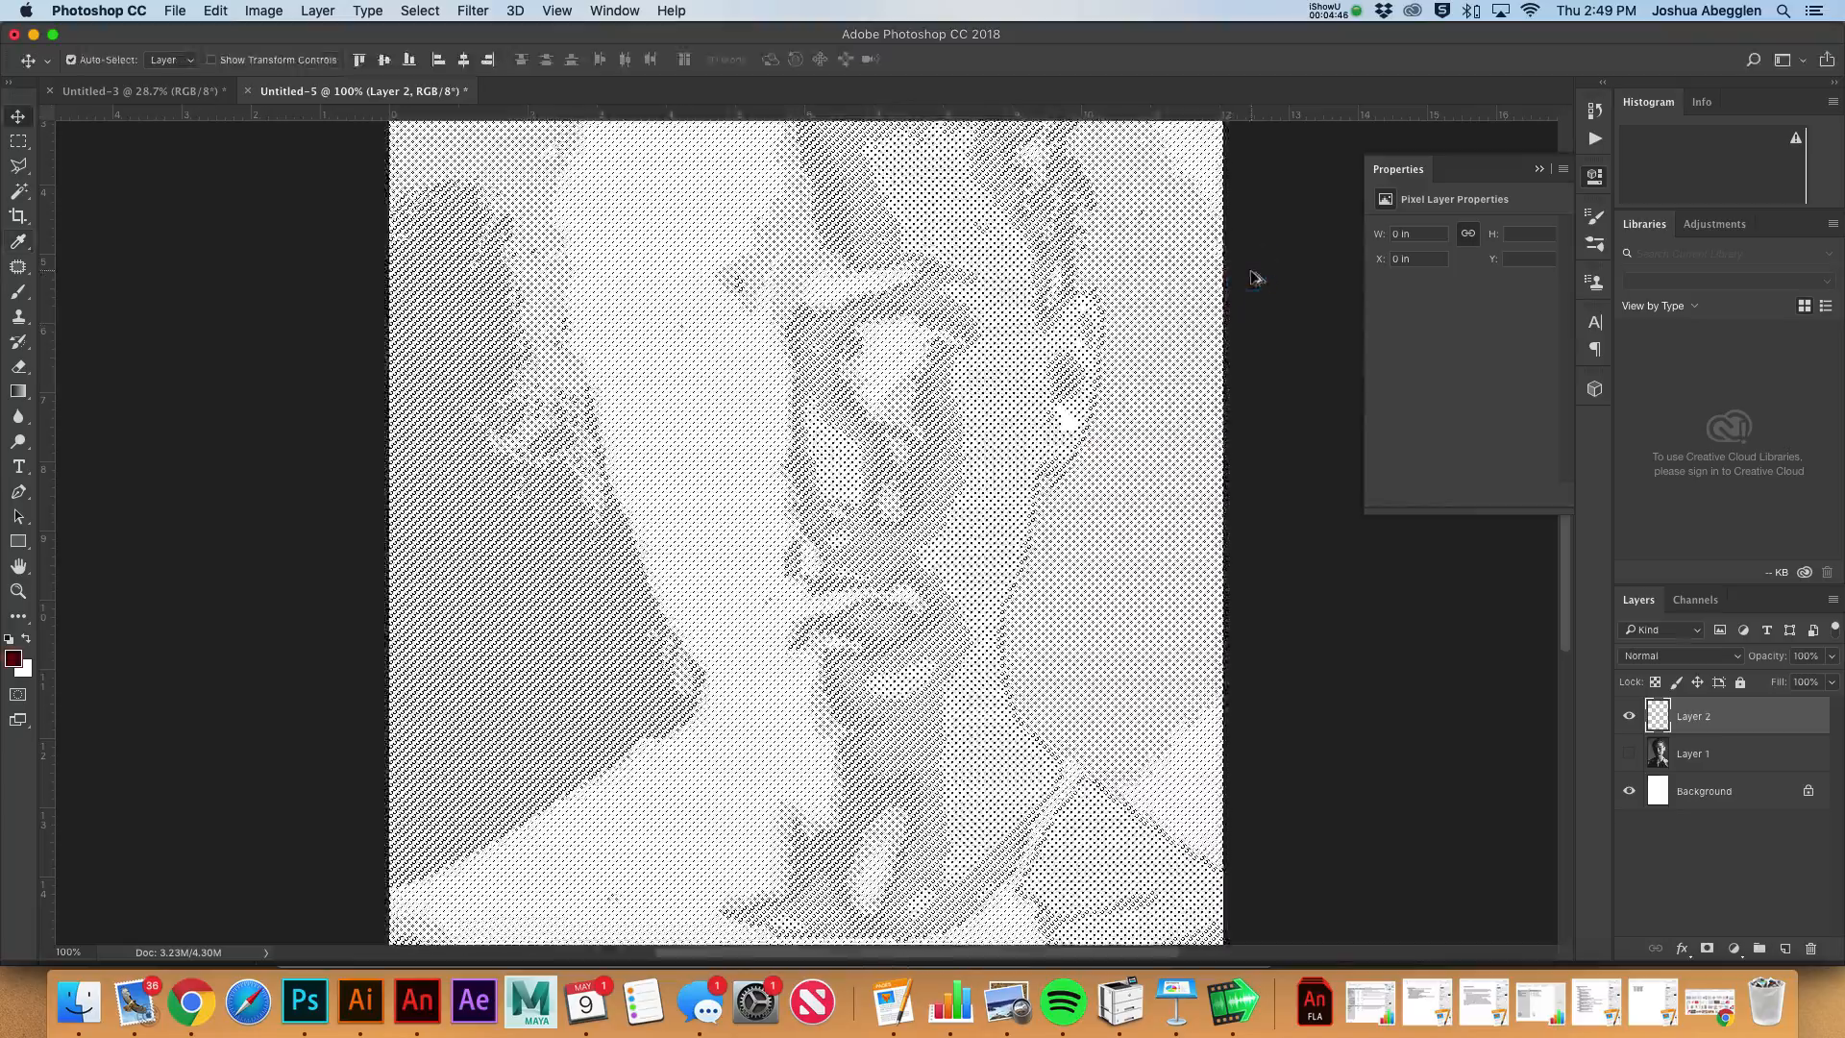
key("alt+BackSpace")
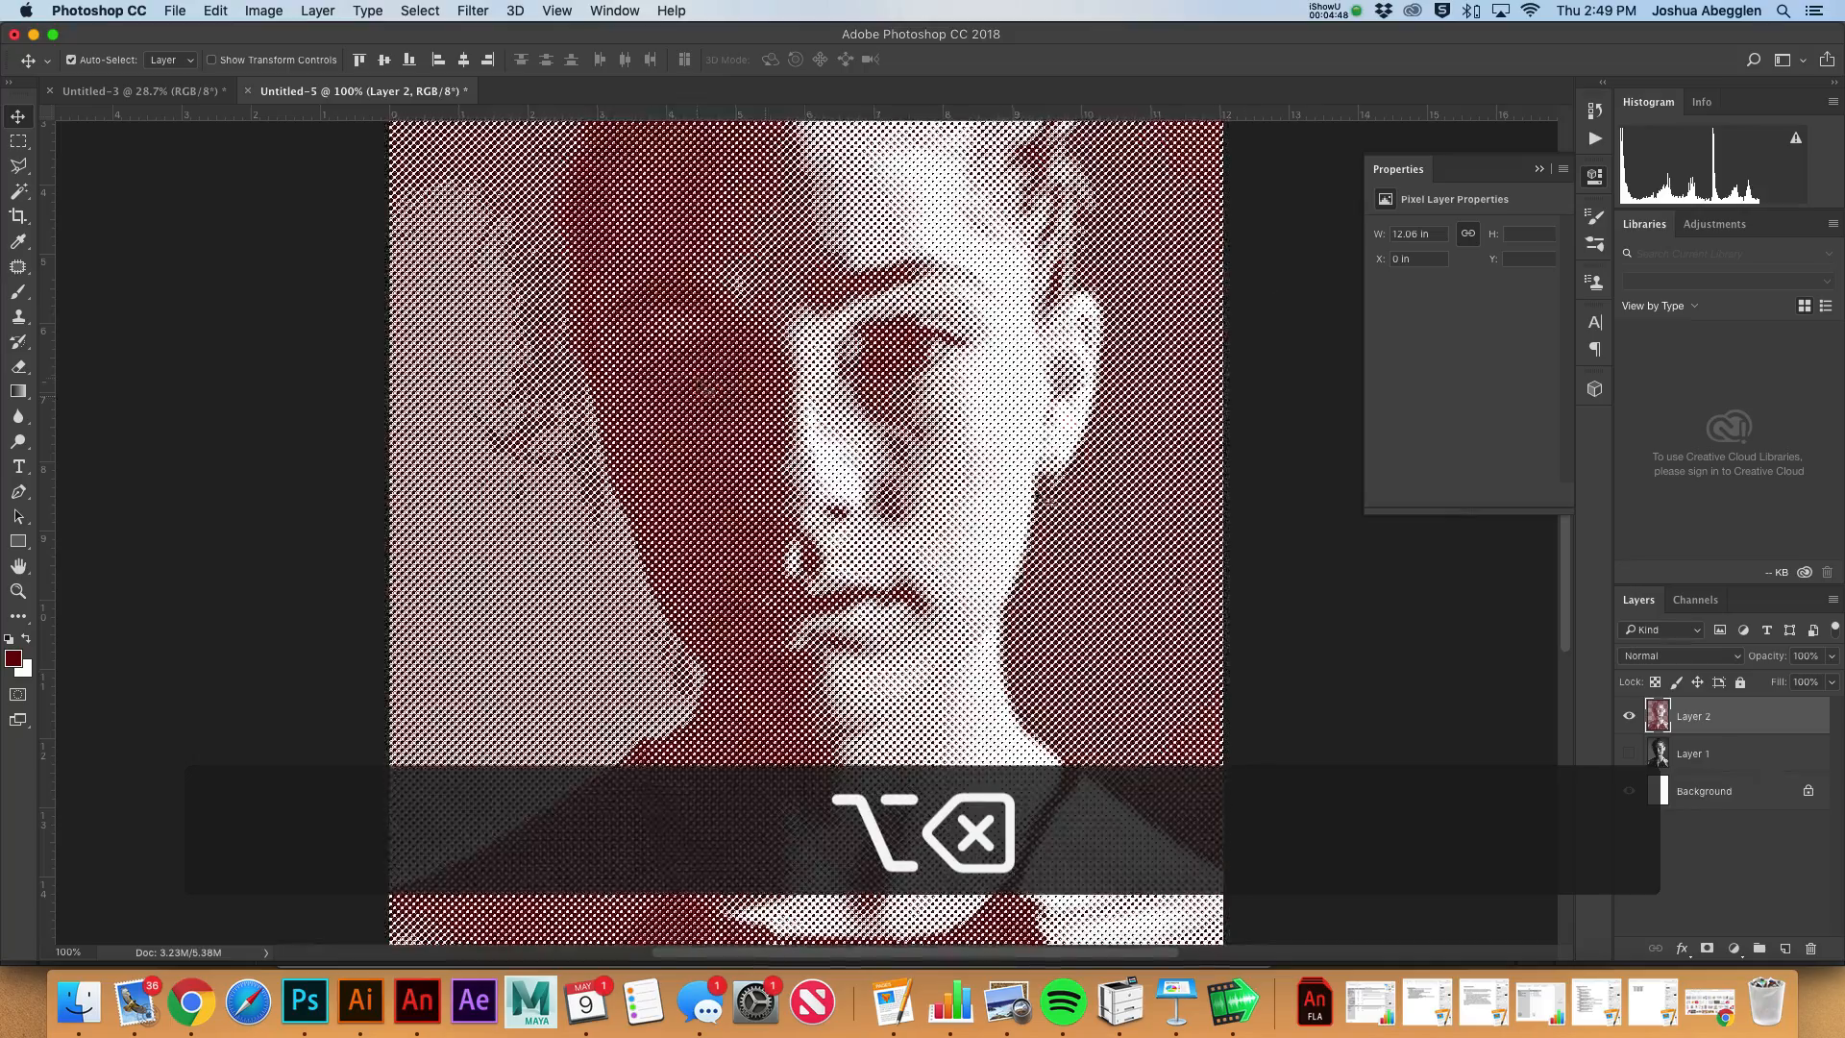
key("super+d")
key("super+minus")
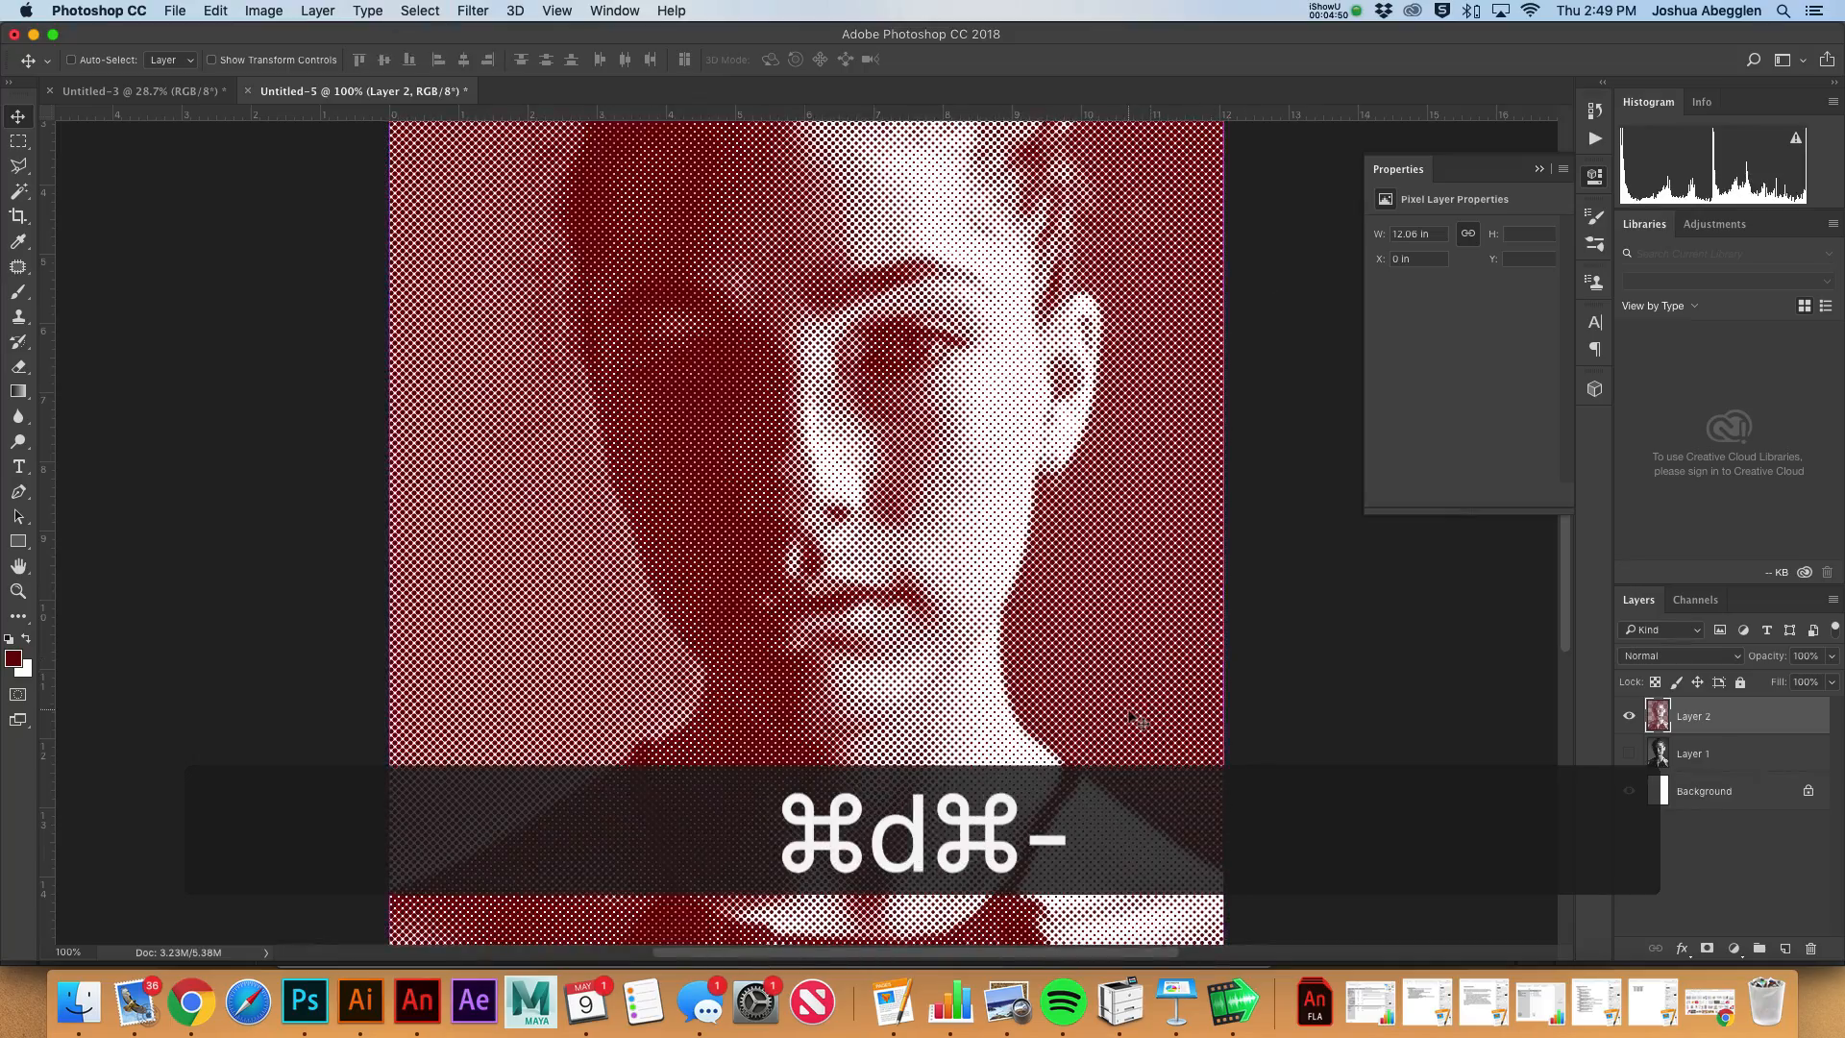
left_click(1633, 753)
left_click(1628, 716)
left_click(1628, 716)
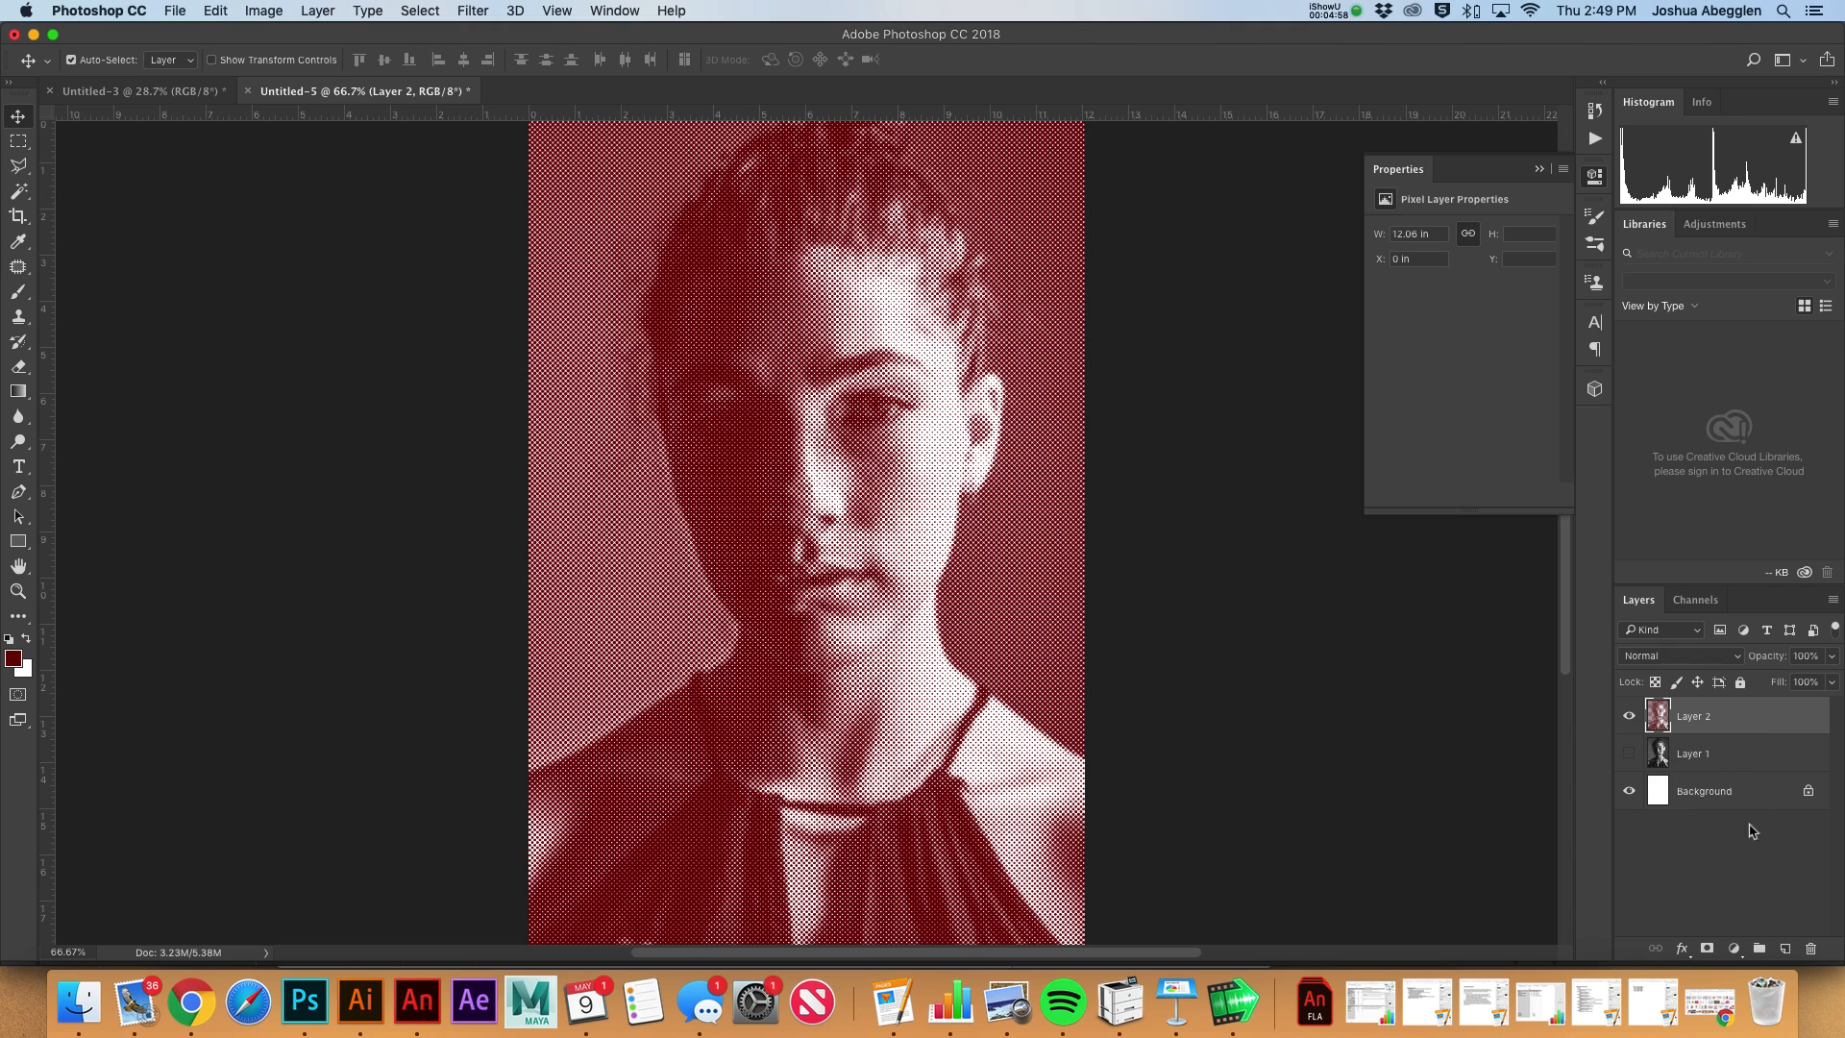
Add a new layer directly below the dark red dot layer and fill it with bright red (ef0000)
left_click(1784, 948)
left_click_drag(1692, 722, 1697, 764)
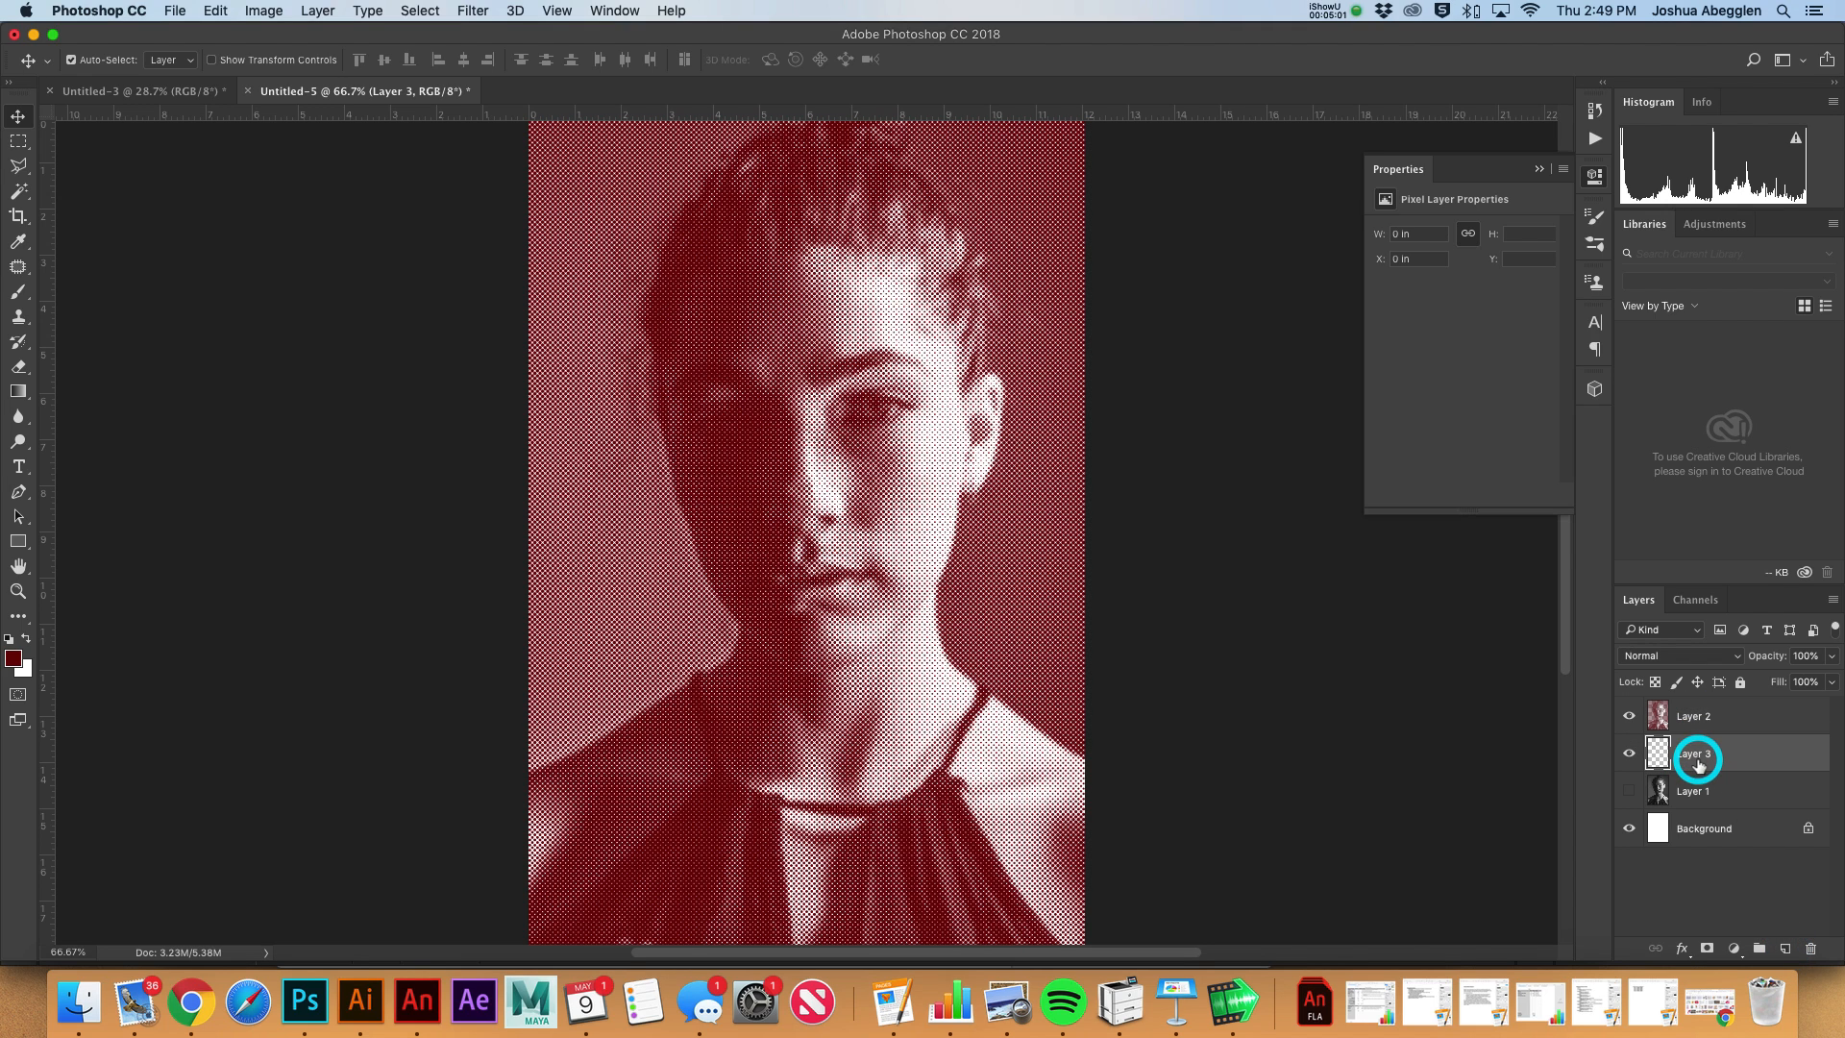
left_click(12, 659)
left_click(1053, 333)
left_click_drag(1052, 332, 1076, 304)
left_click(1265, 279)
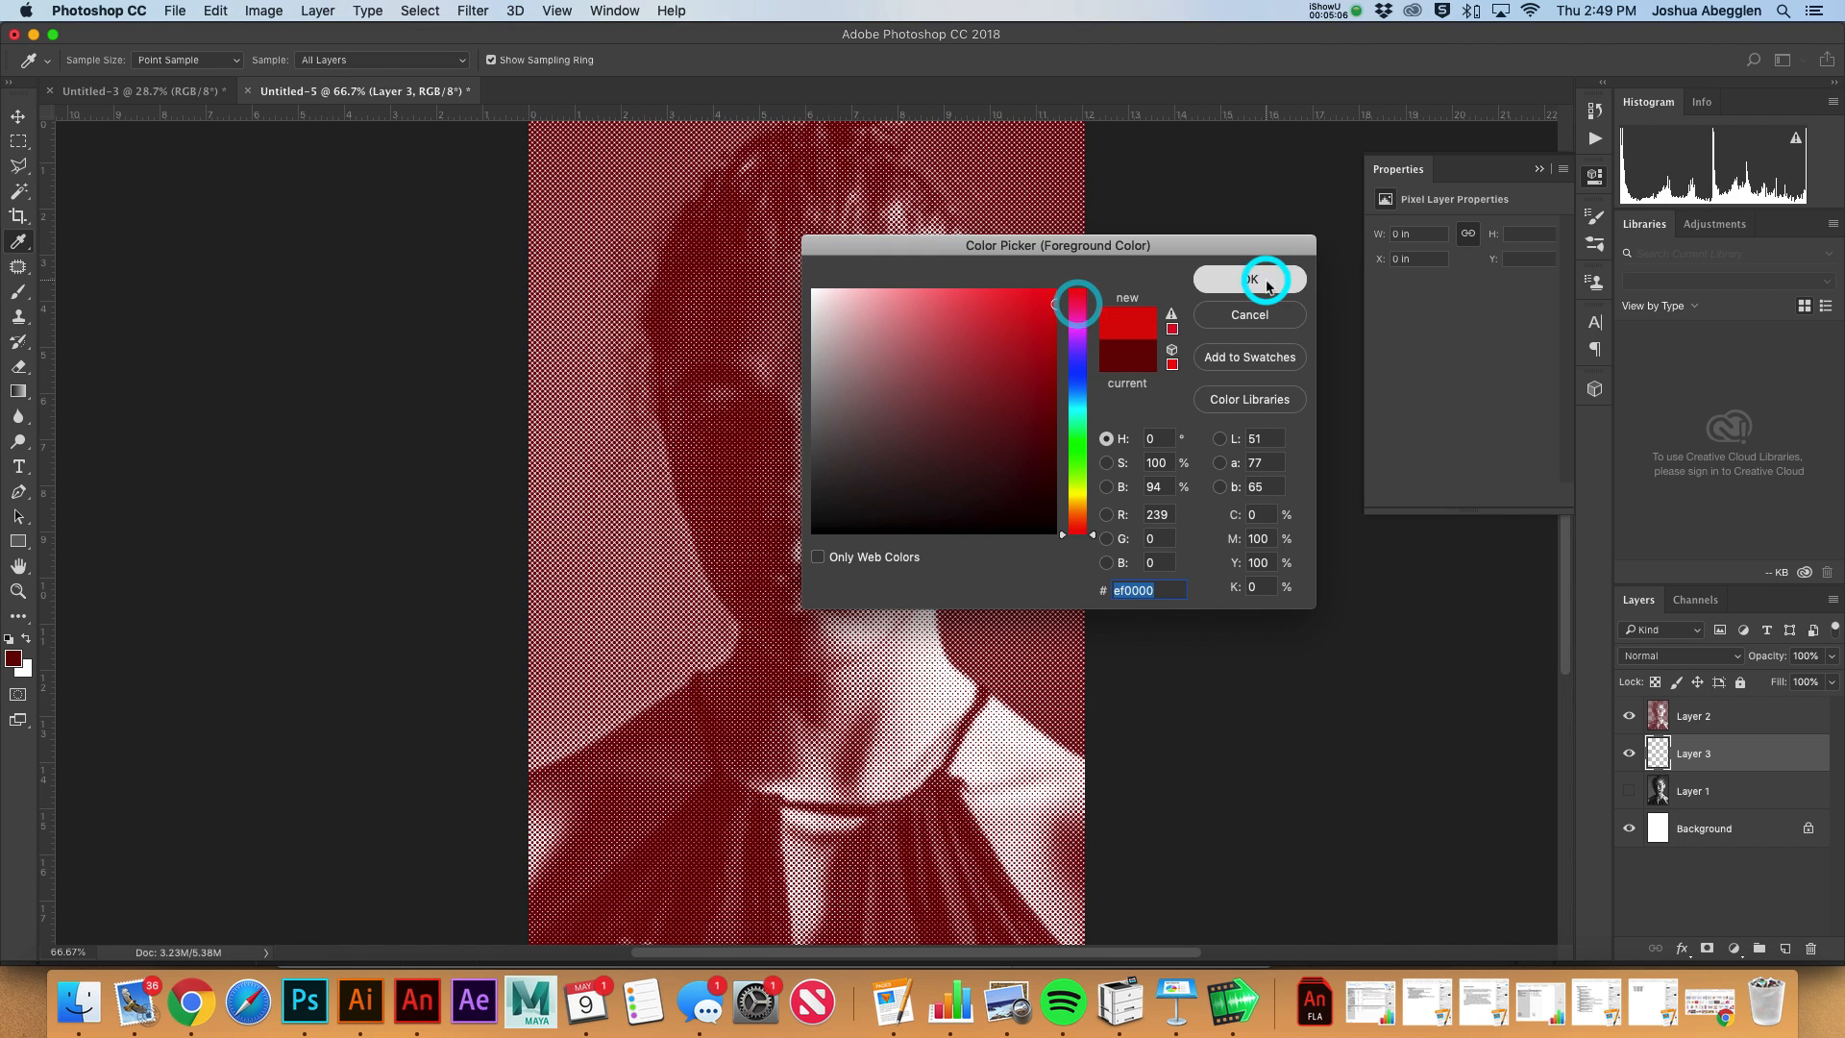
key("alt+BackSpace")
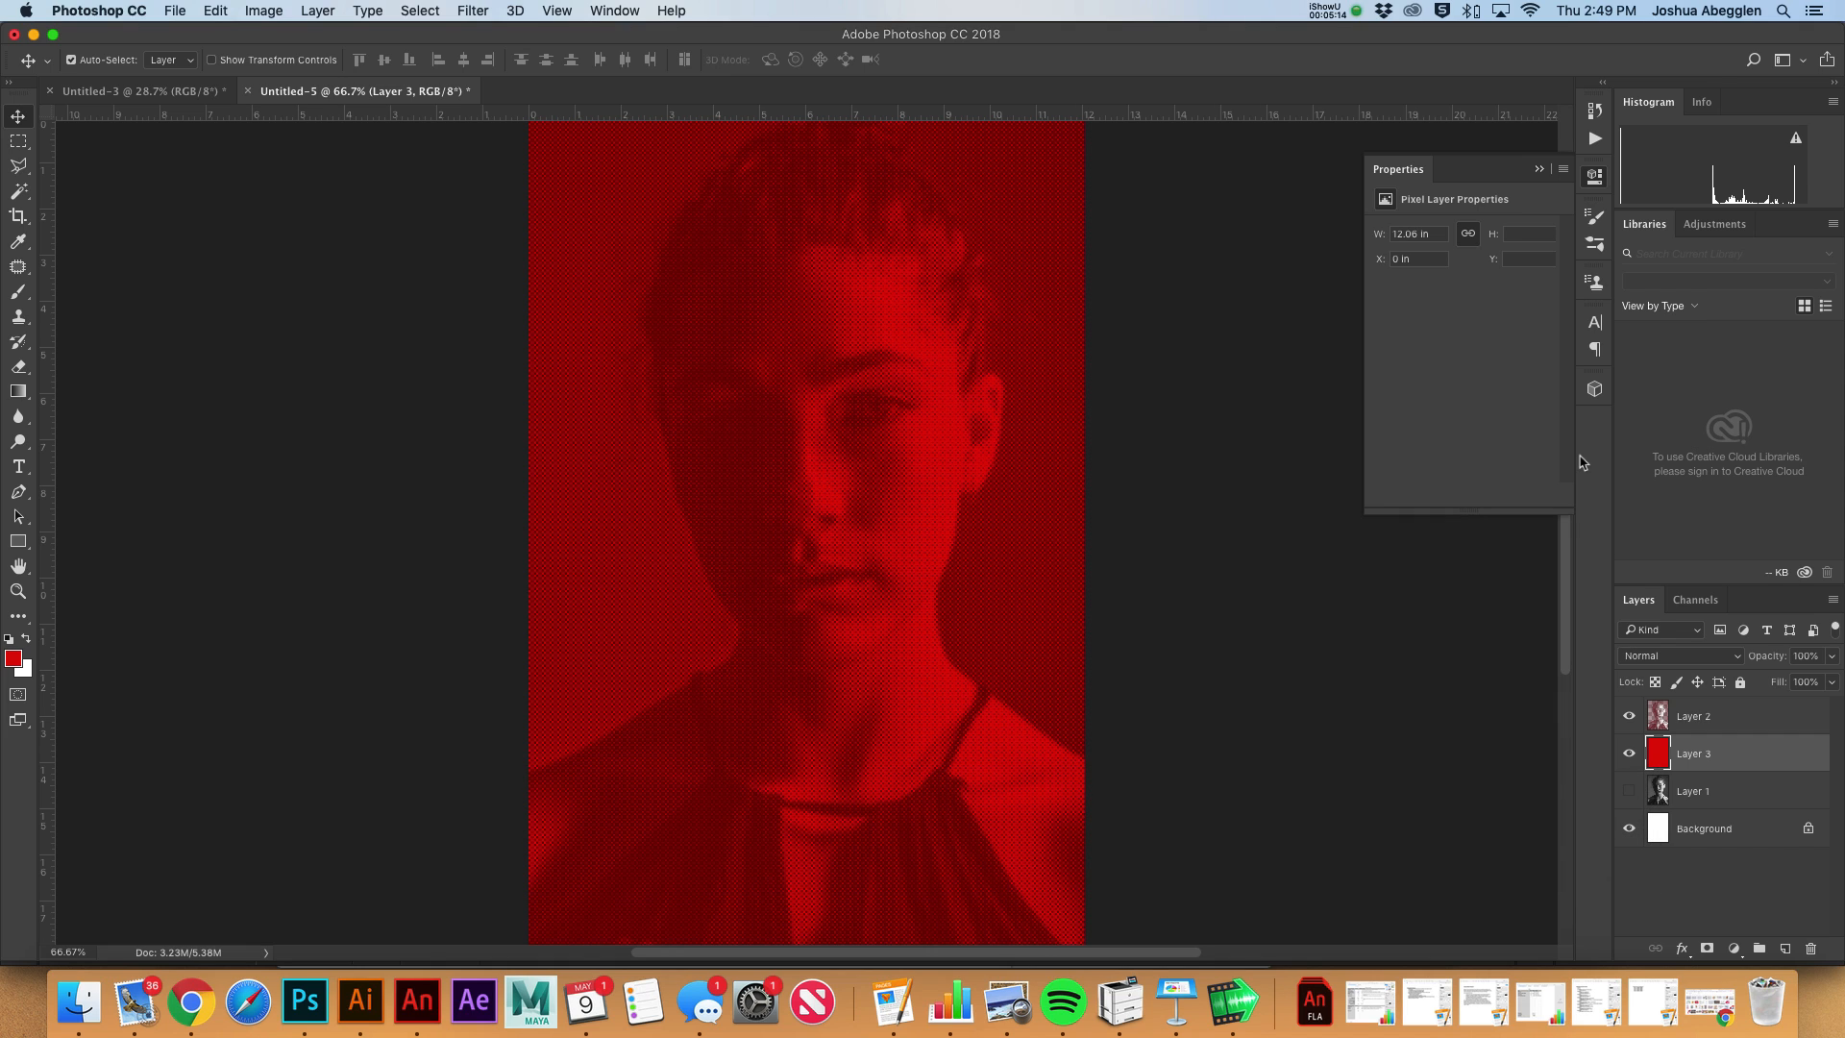
Recolor the bright red layer with Hue/Saturation, setting Hue to -60 and Lightness to +44
key("super+u")
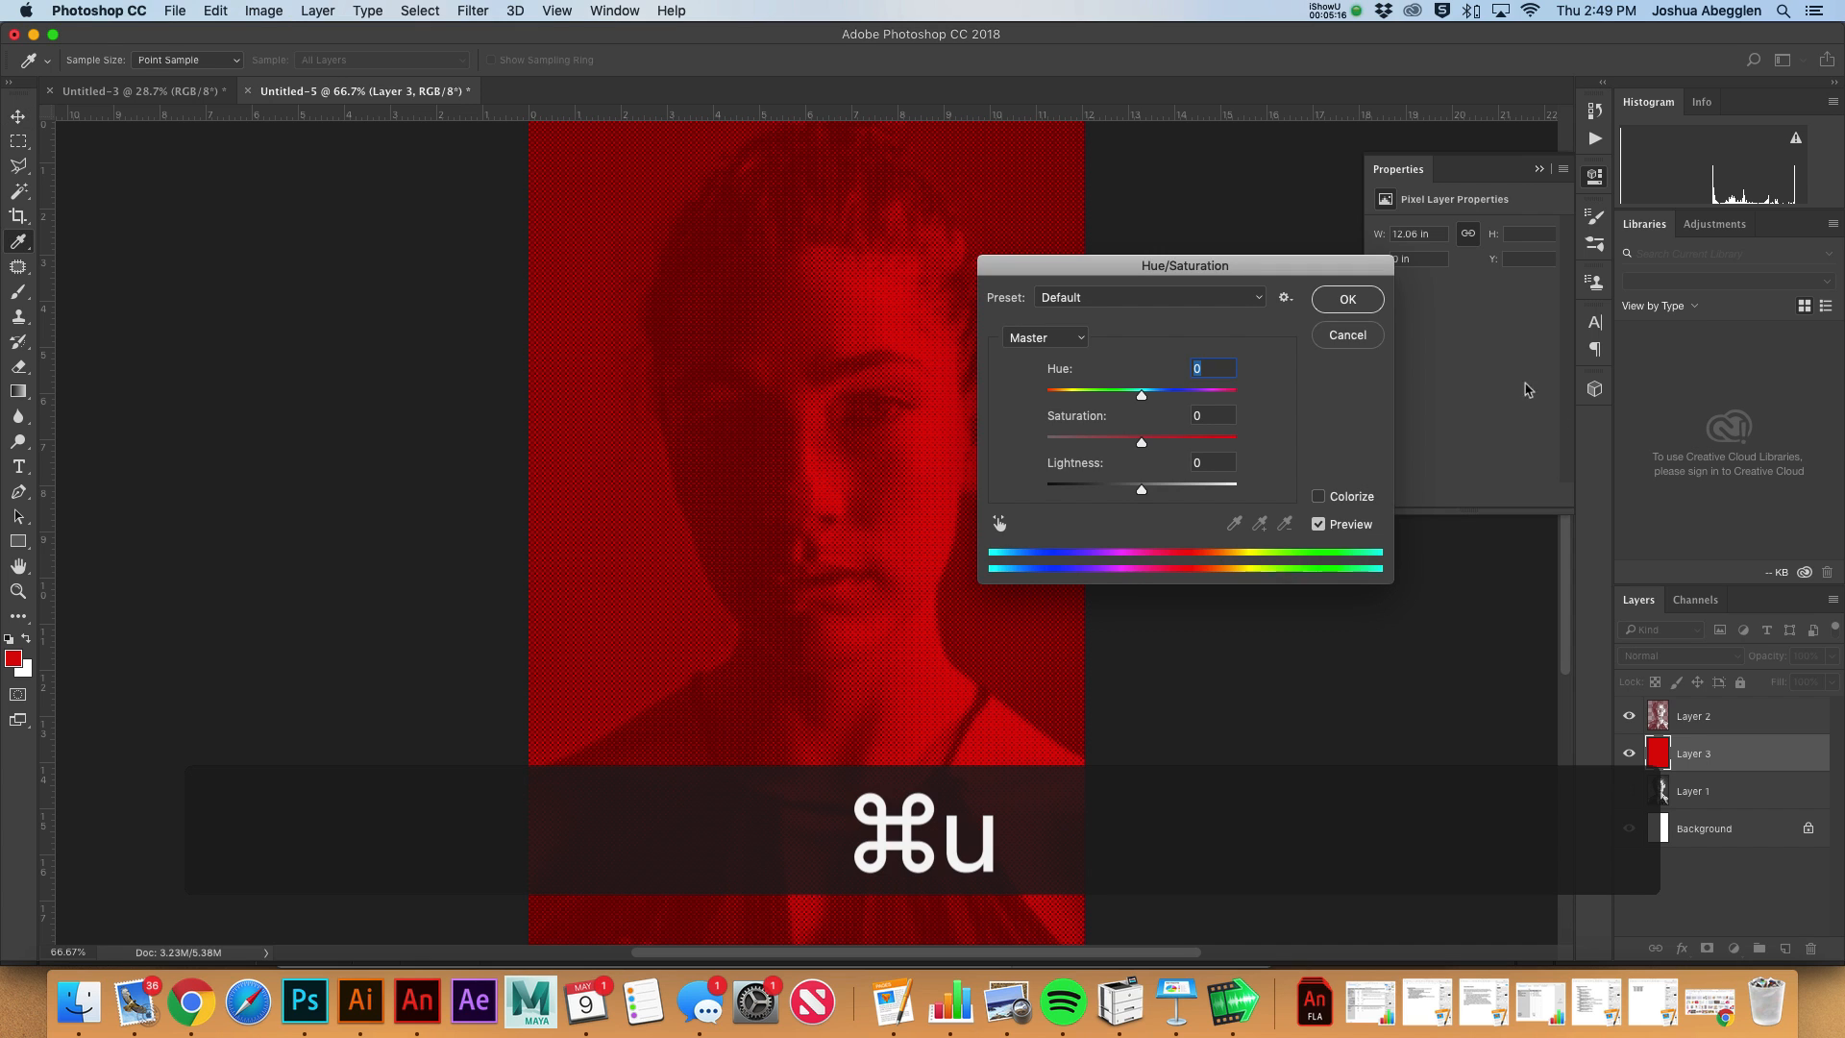
left_click_drag(1142, 491, 1182, 490)
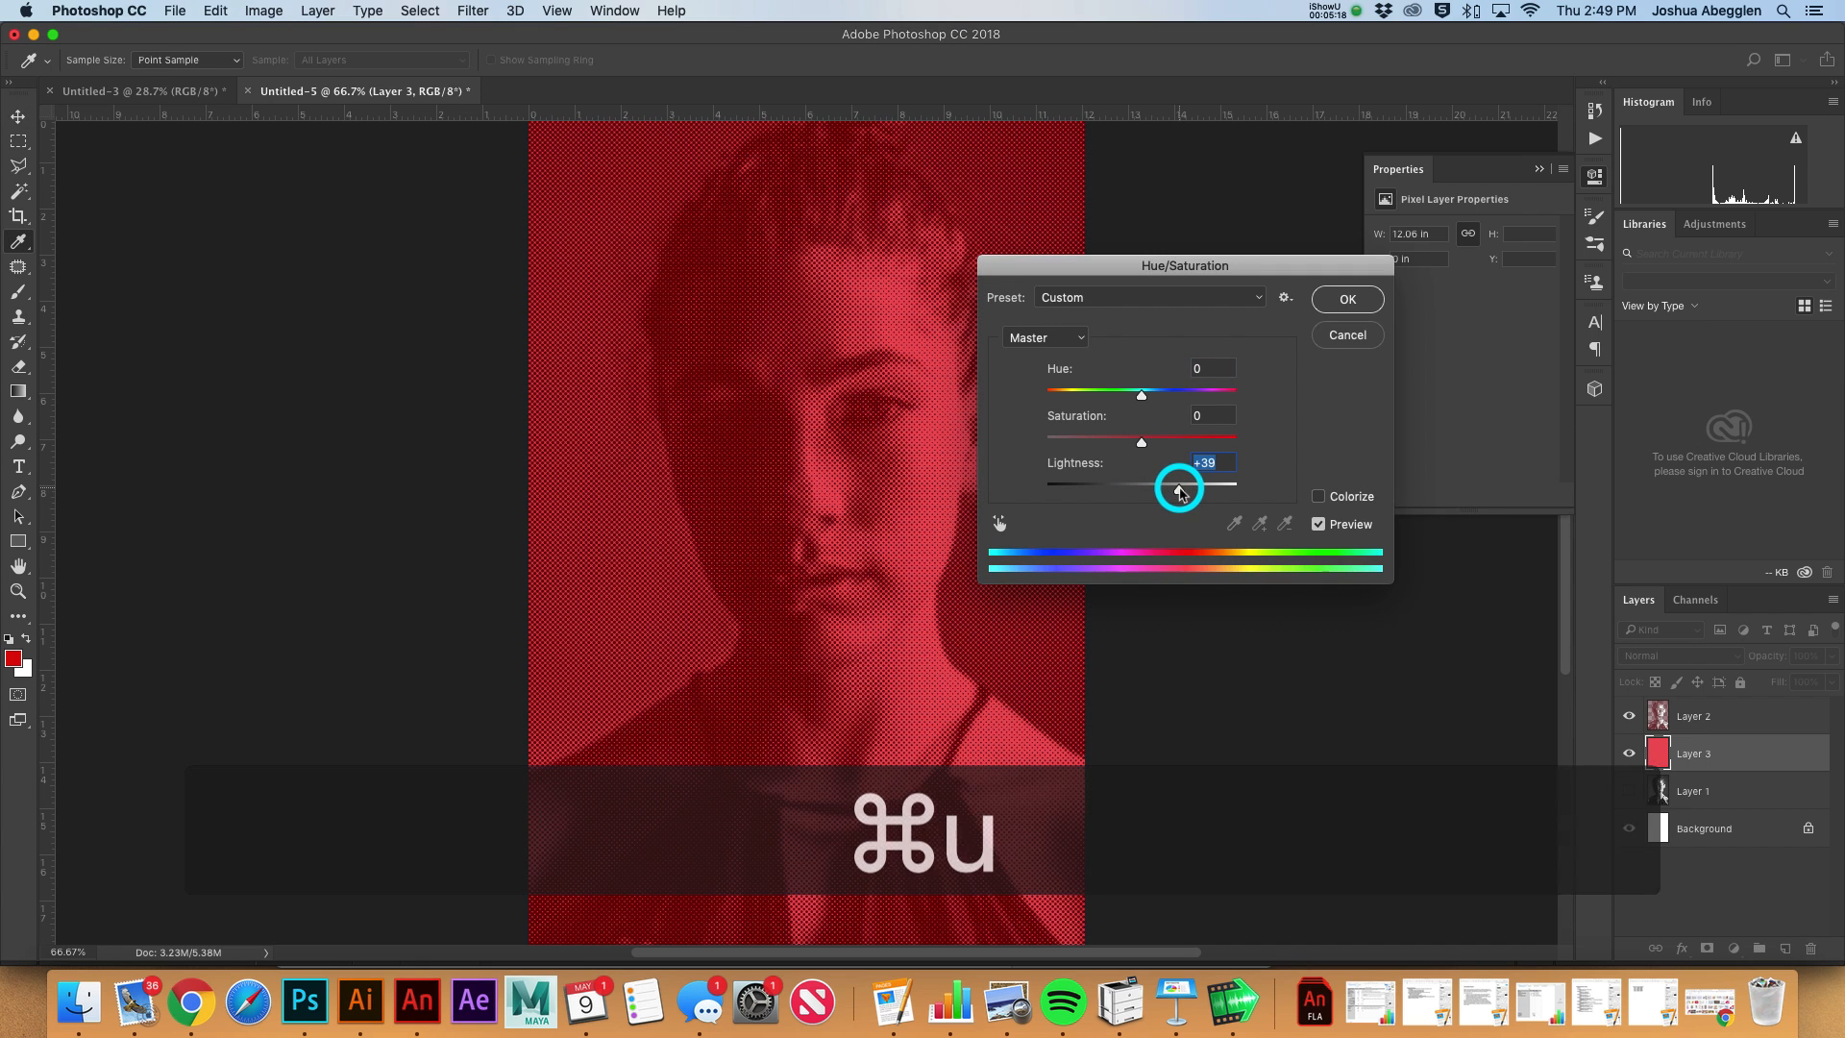
left_click_drag(1141, 393, 1090, 396)
left_click(1347, 299)
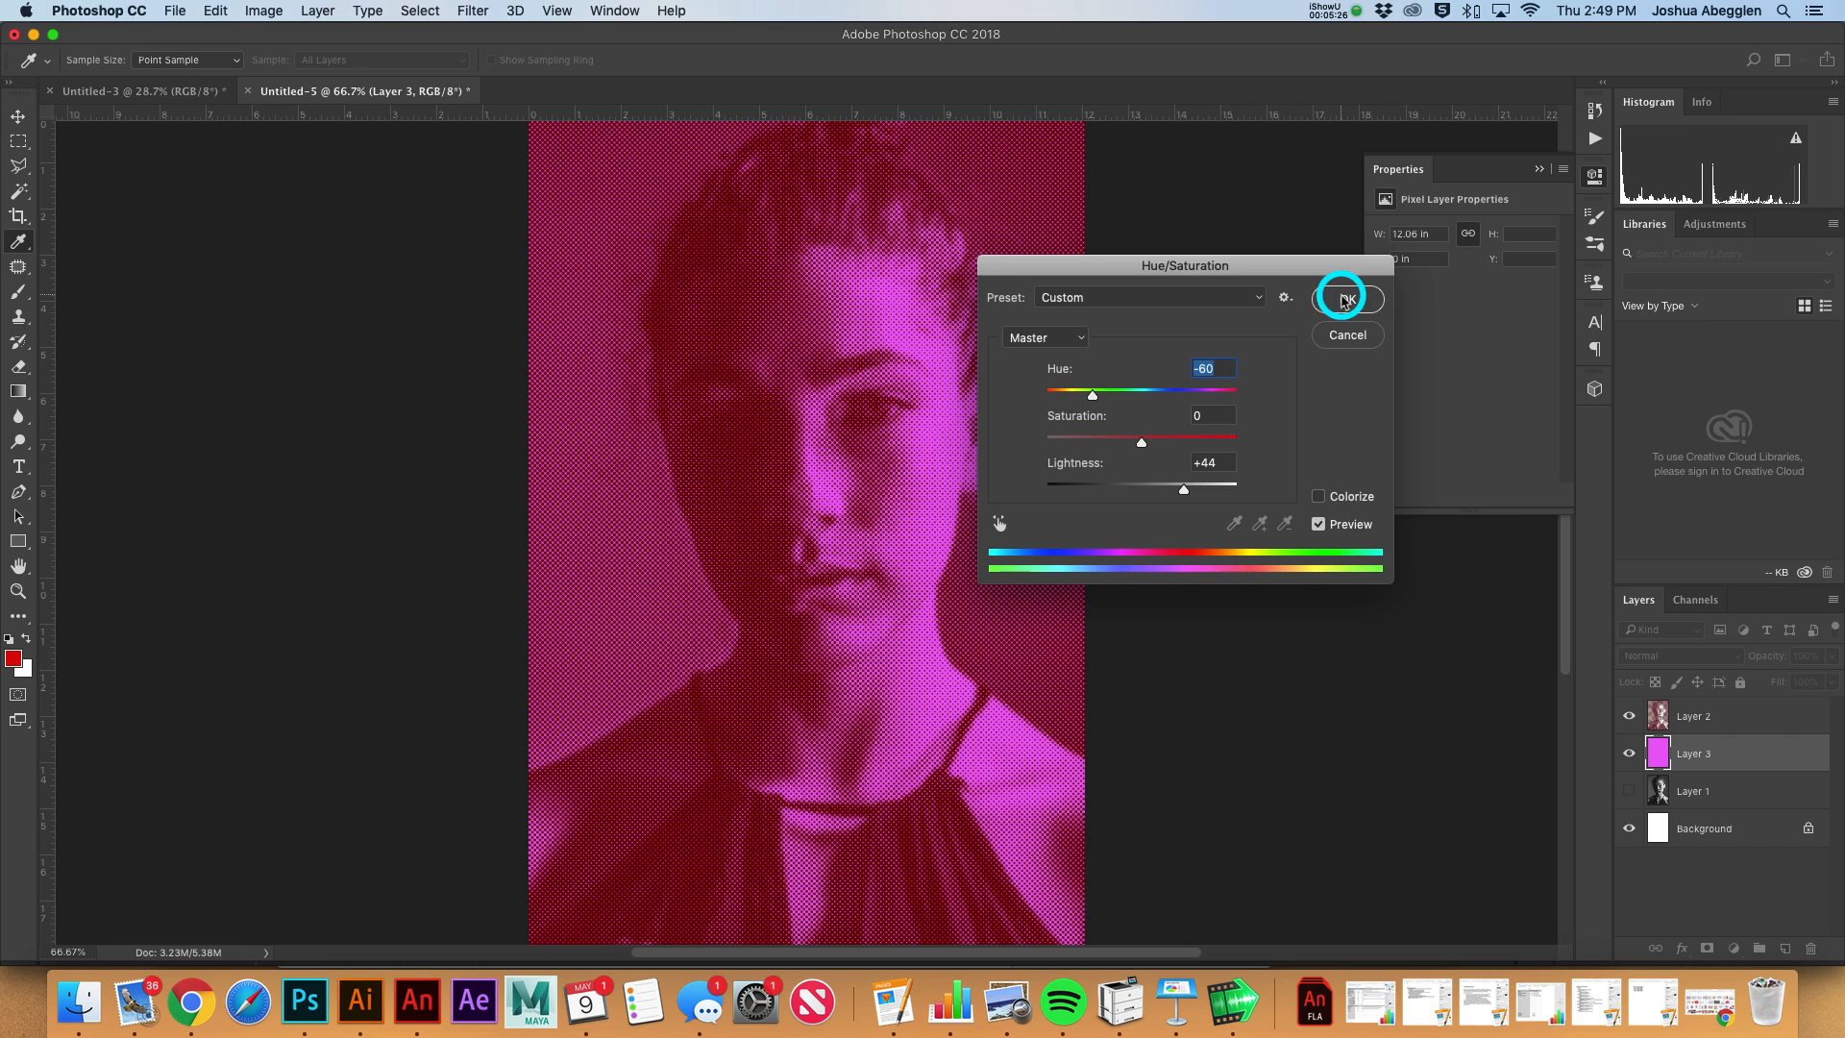